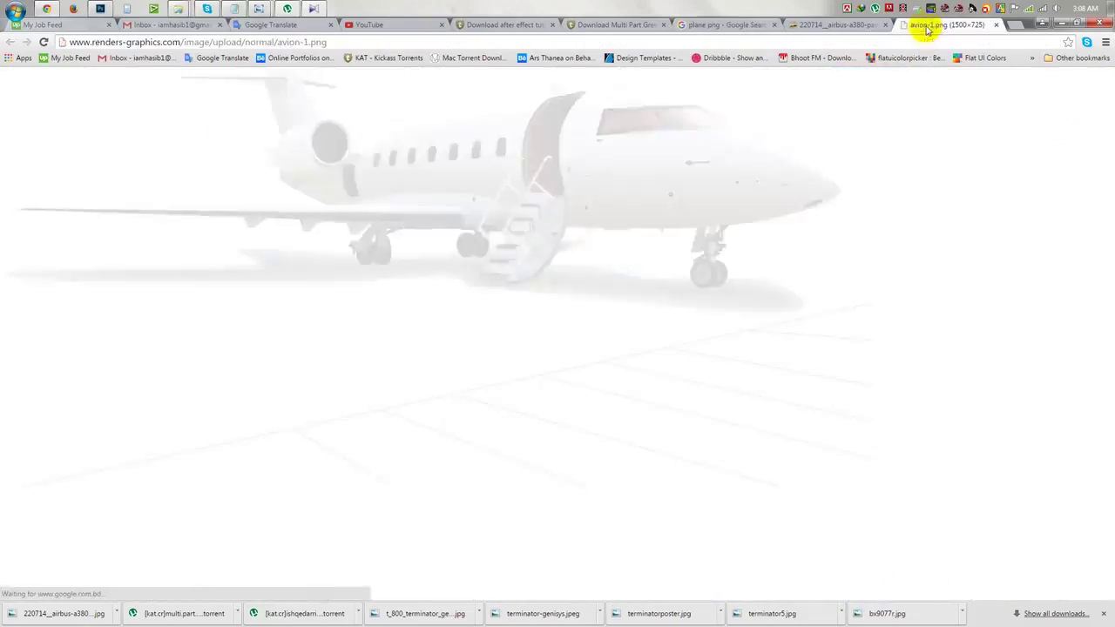
Save the plane image from the browser and minimize windows to reach the desktop
right_click(497, 217)
click(523, 219)
click(1007, 567)
click(1043, 24)
click(1059, 20)
Place avion-1.png in the poster below Layer 6, positioned down-left behind the men
drag(152, 170, 473, 311)
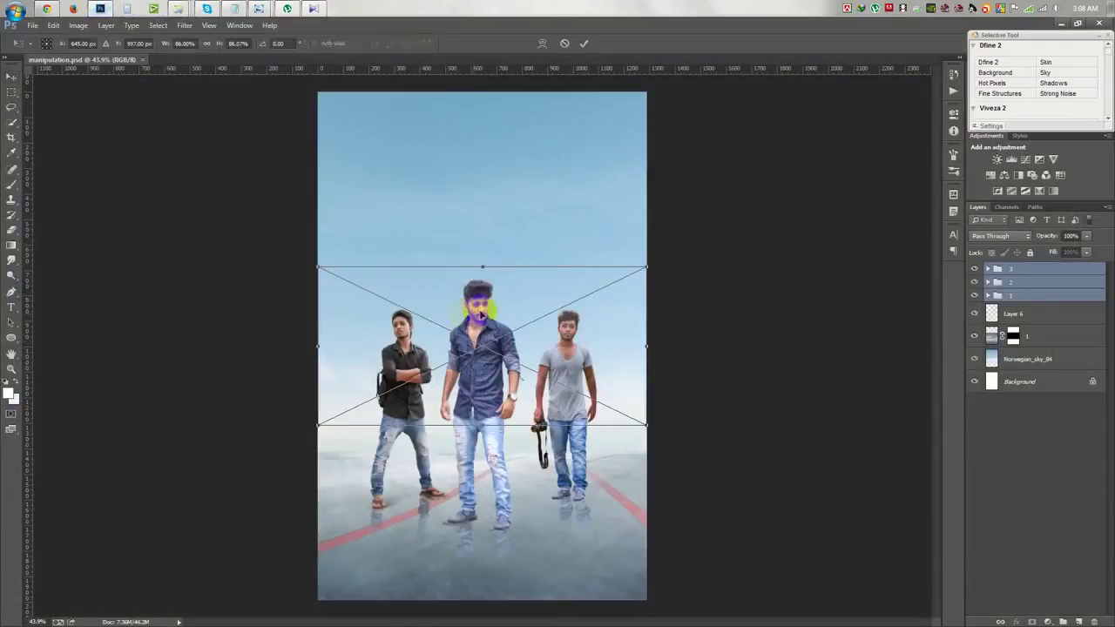
key(Return)
drag(1014, 274, 1028, 331)
mouse_move(598, 335)
mouse_down()
mouse_move(449, 442)
mouse_move(490, 441)
mouse_up()
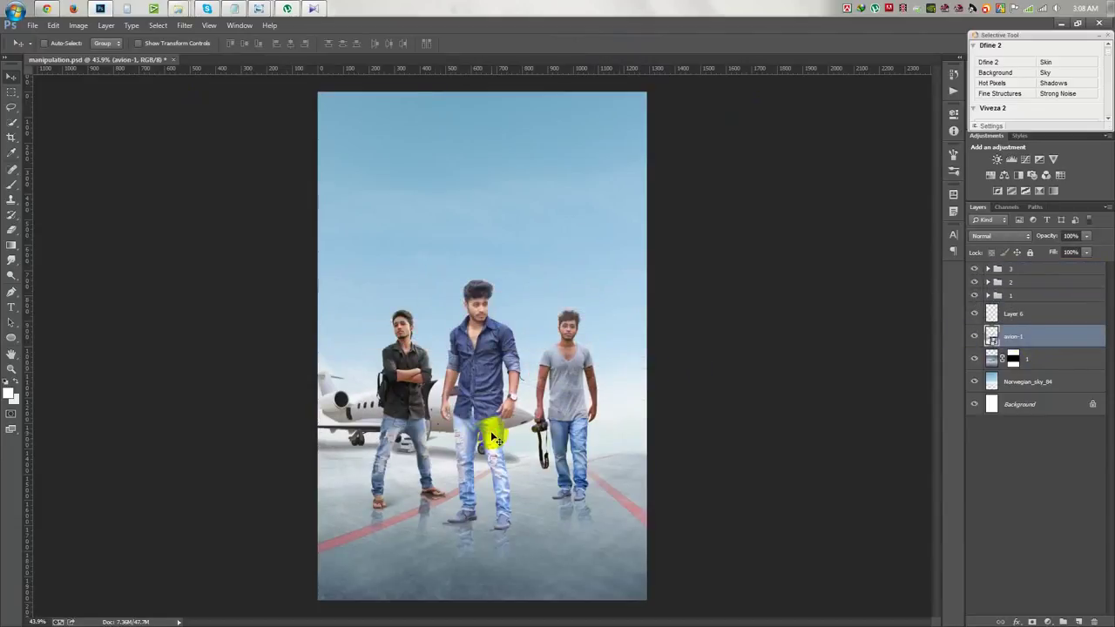
scroll(490, 440, up, 2)
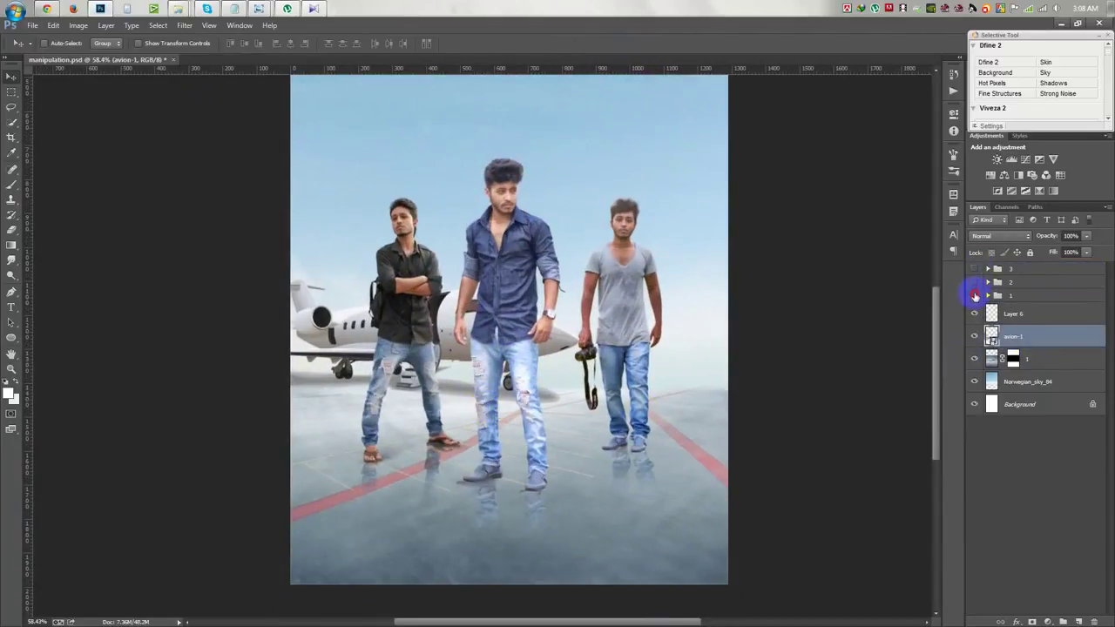
Hide group 1 and begin masking the plane's base with a soft 15% black brush
click(974, 296)
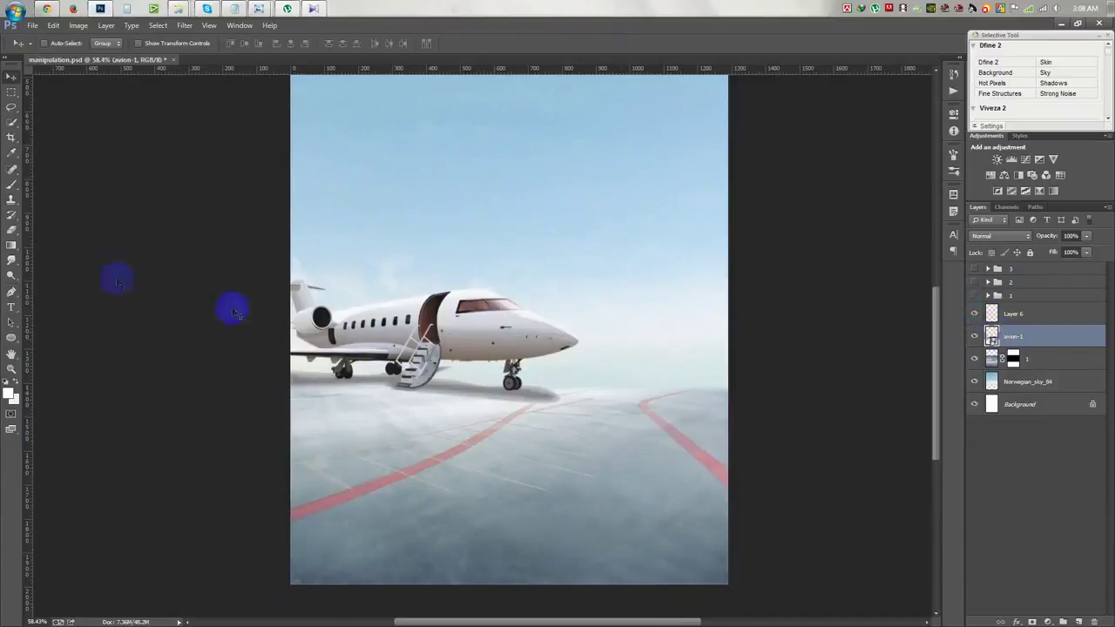
click(11, 185)
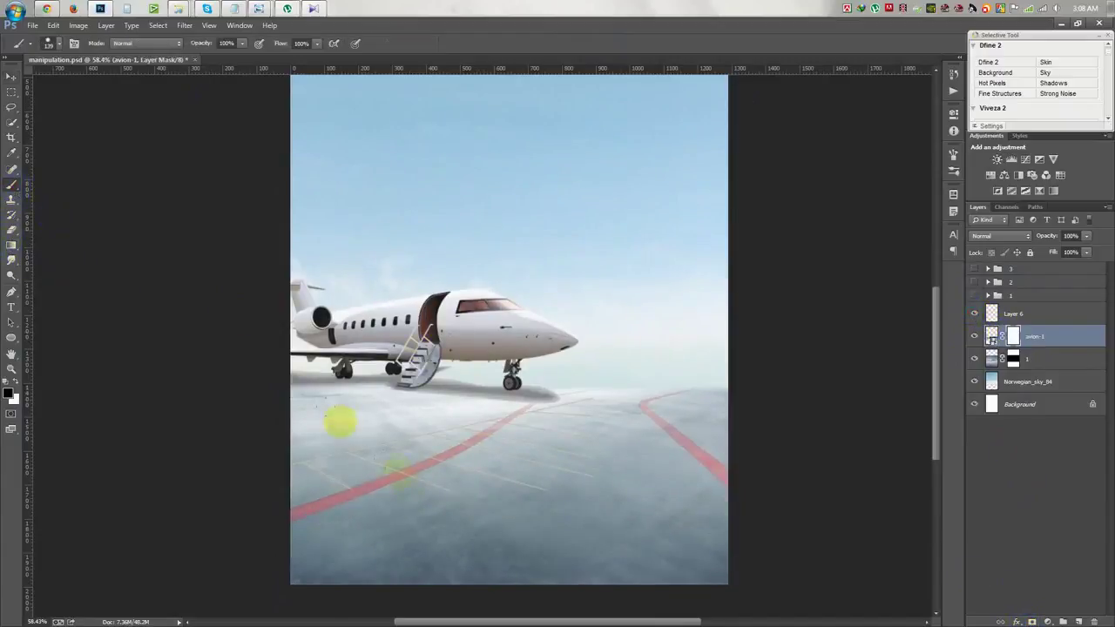
right_click(588, 445)
click(281, 492)
mouse_move(428, 444)
mouse_down()
mouse_move(572, 409)
mouse_move(620, 348)
mouse_up()
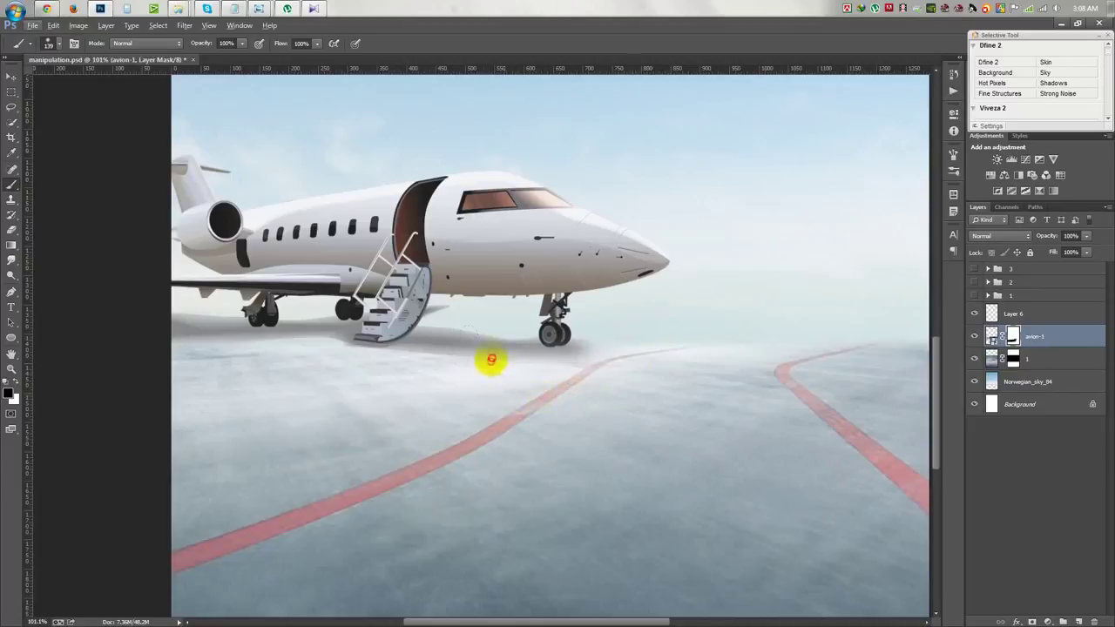
Fade the plane's wheels and stairs into the fog, then nudge the plane slightly lower
drag(488, 389, 487, 352)
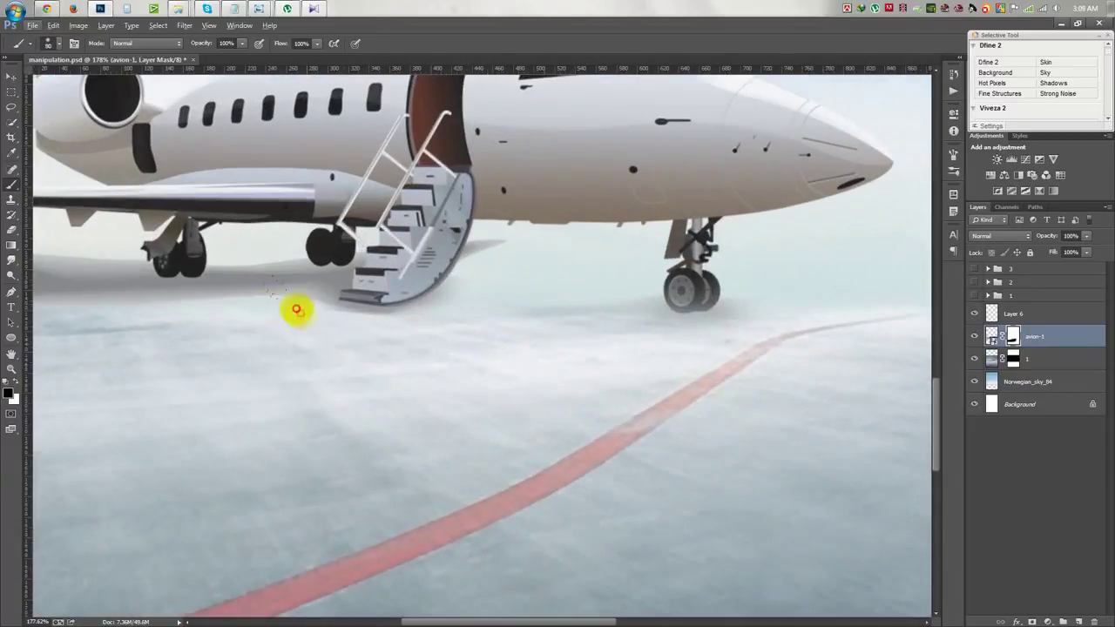
drag(480, 402, 473, 391)
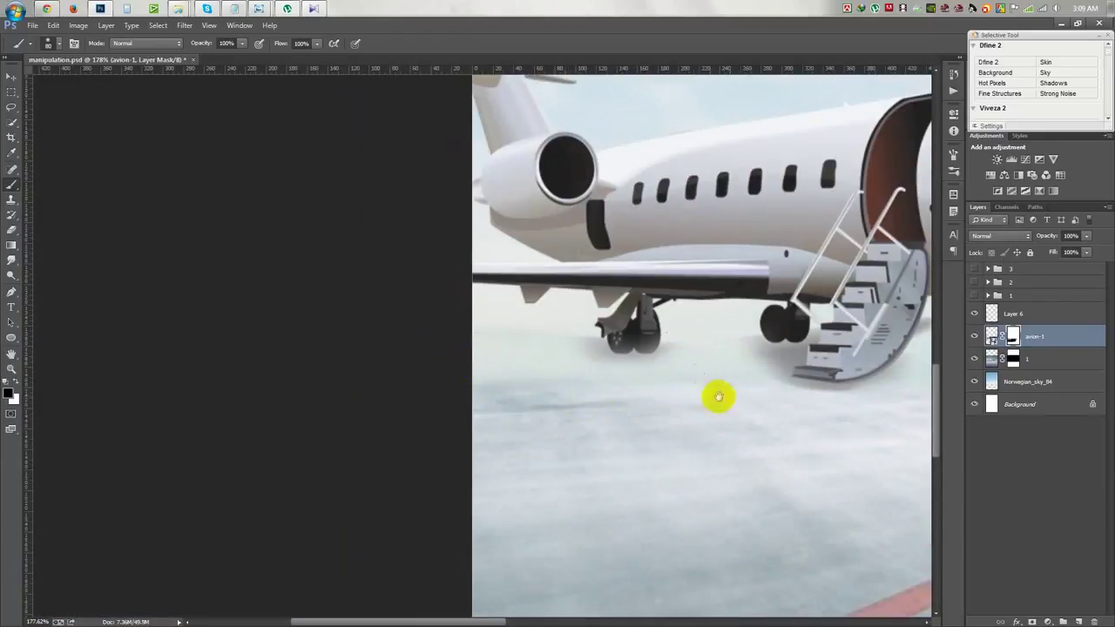
drag(719, 393, 601, 378)
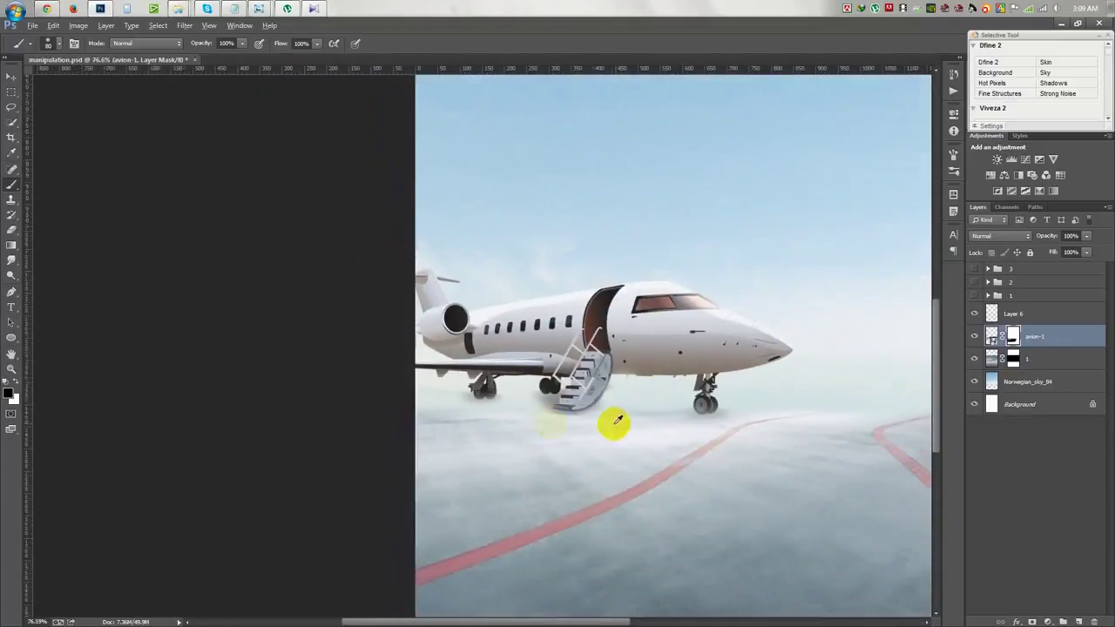
drag(619, 422, 530, 415)
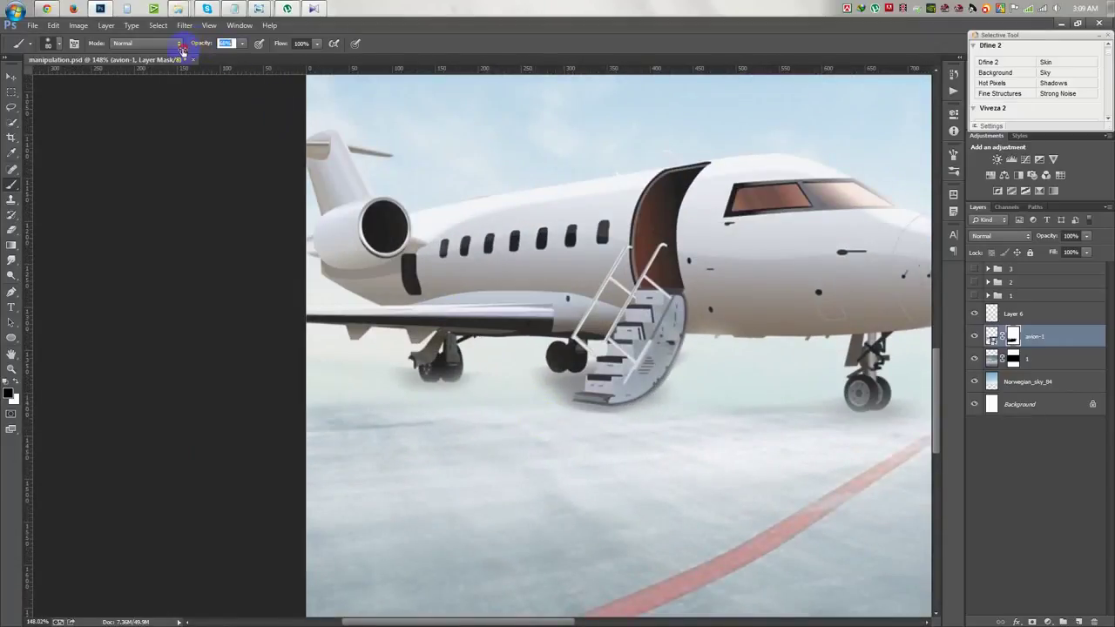
click(697, 391)
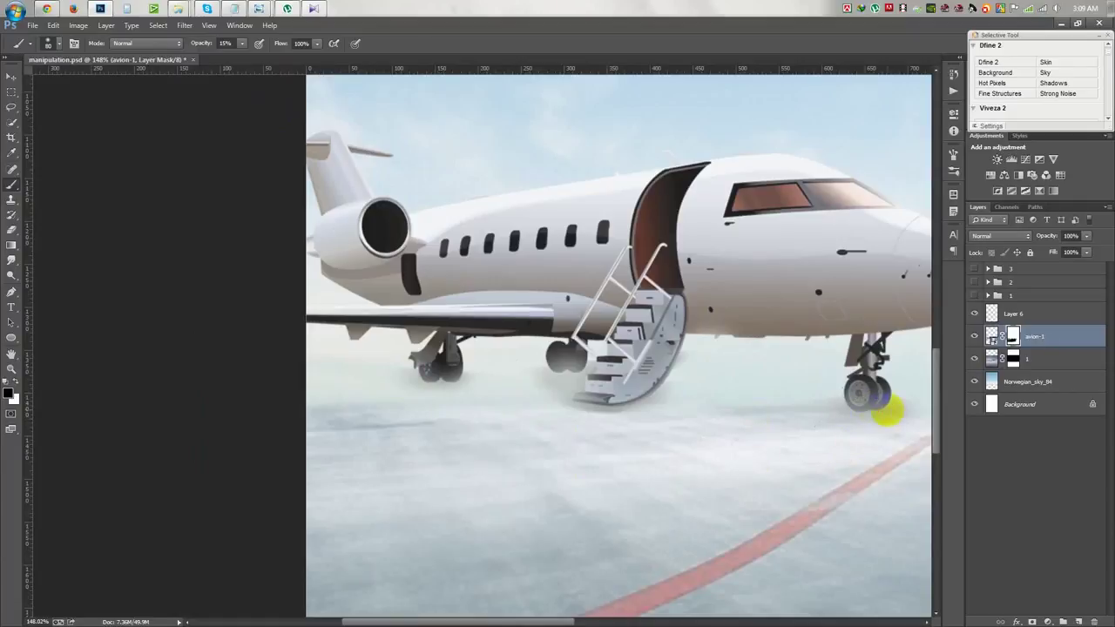
click(612, 414)
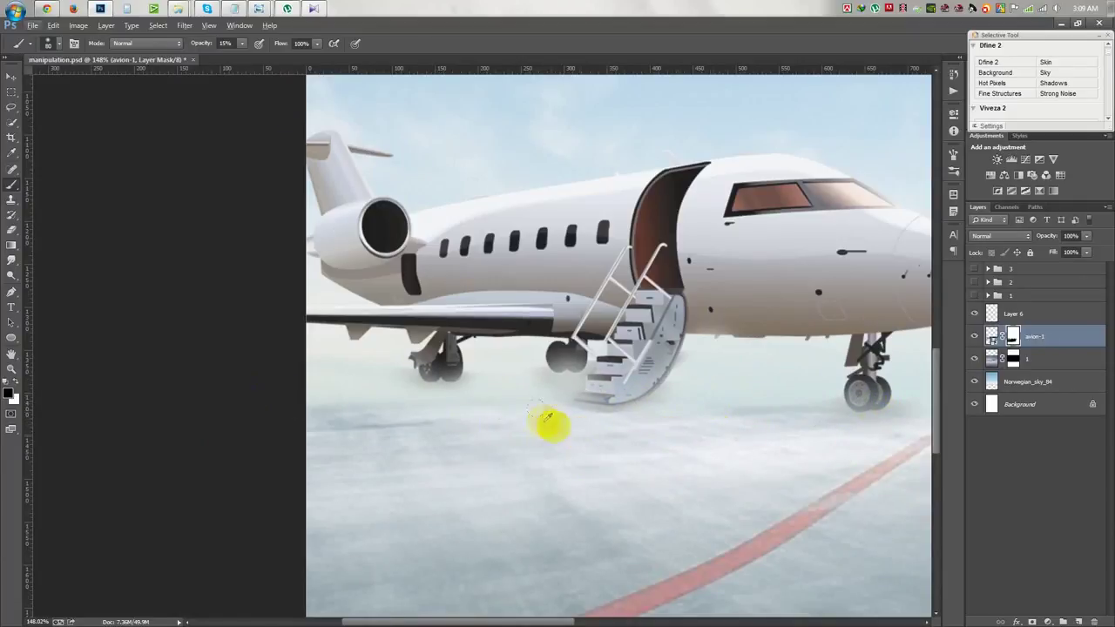
drag(543, 428, 43, 151)
key(v)
drag(540, 366, 535, 380)
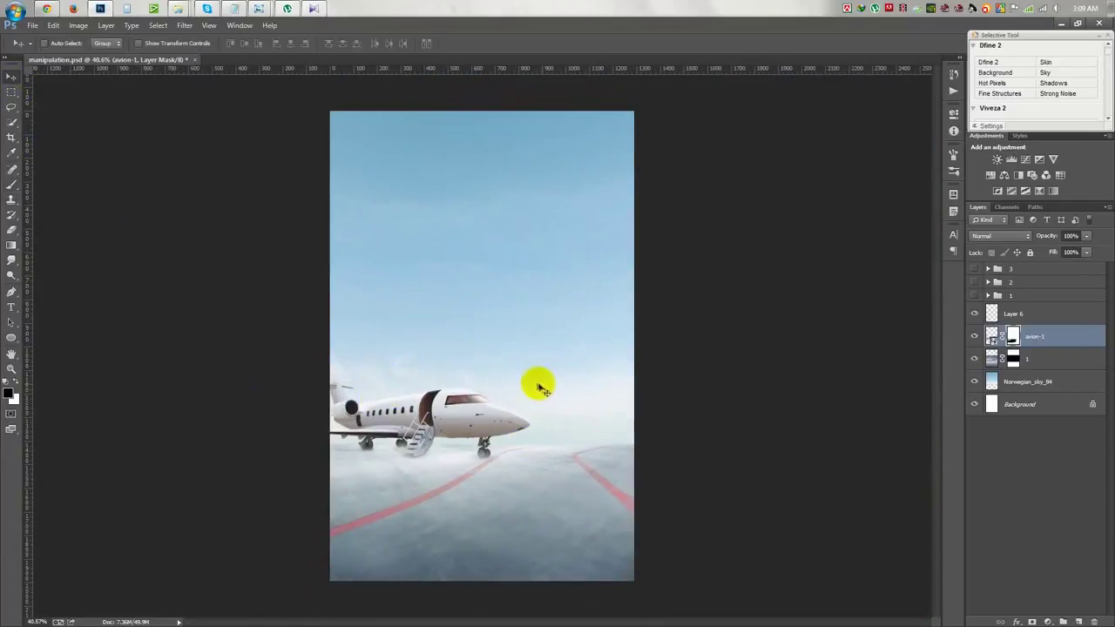
Scale the plane up to about 133% and flip it horizontally
key(ctrl+t)
drag(235, 380, 165, 282)
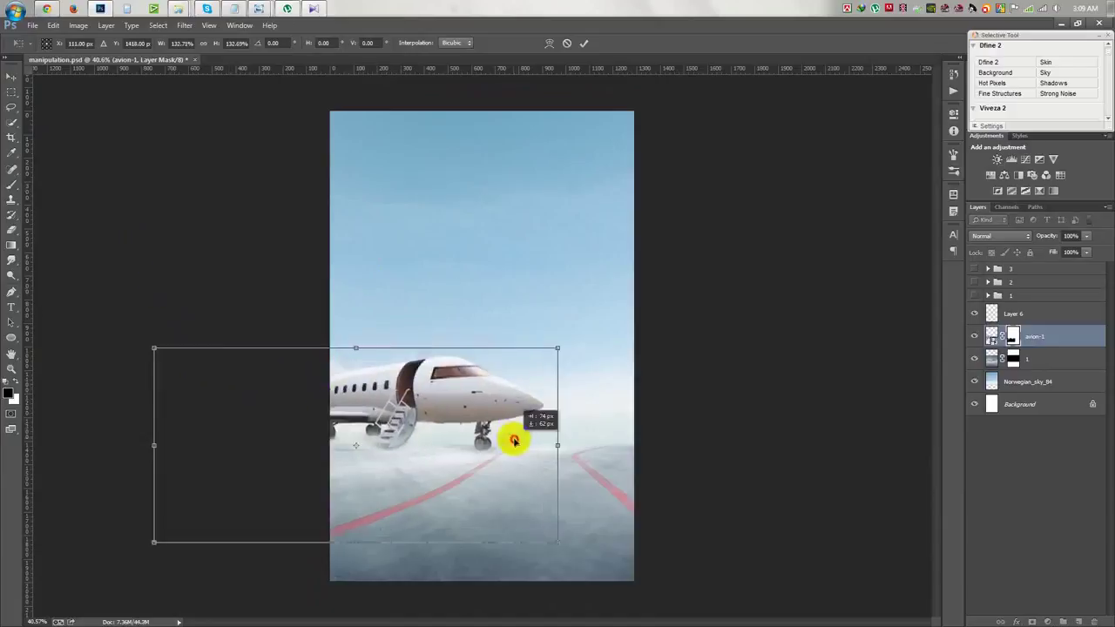
drag(490, 434, 523, 445)
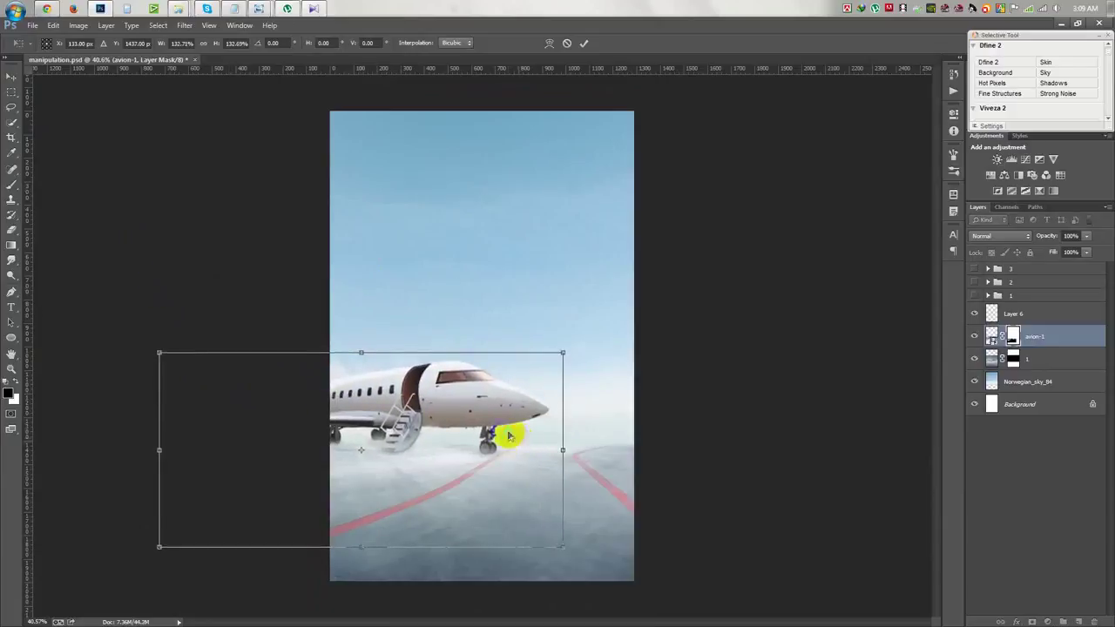
right_click(510, 436)
click(549, 407)
Enlarge the flipped plane further, settle it on the runway, and commit the transform
drag(437, 432, 507, 436)
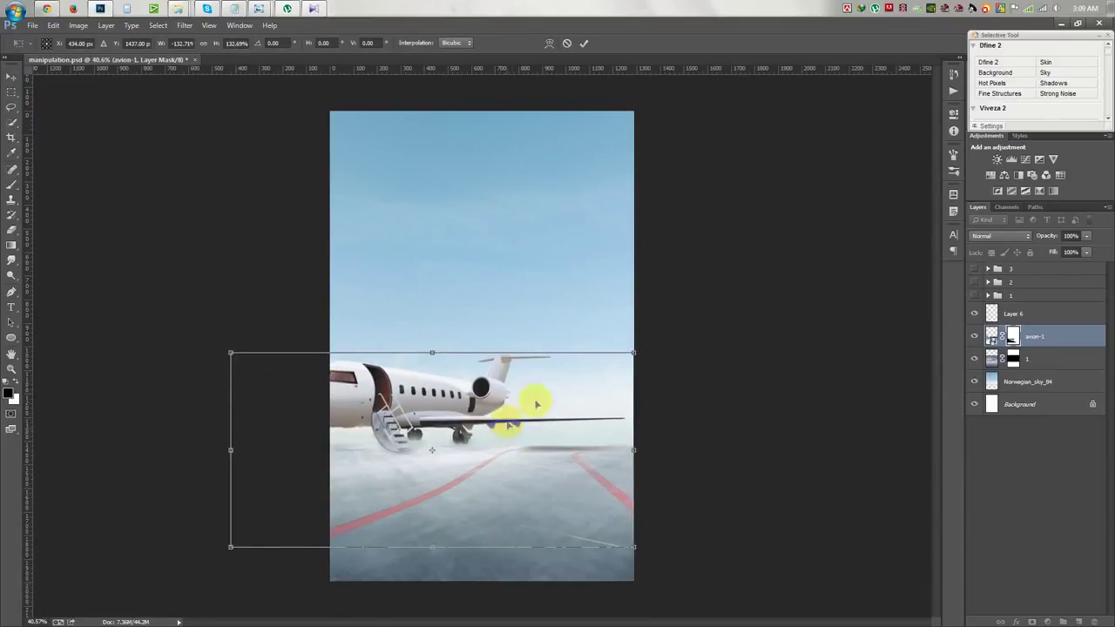
drag(637, 353, 659, 342)
drag(567, 361, 566, 376)
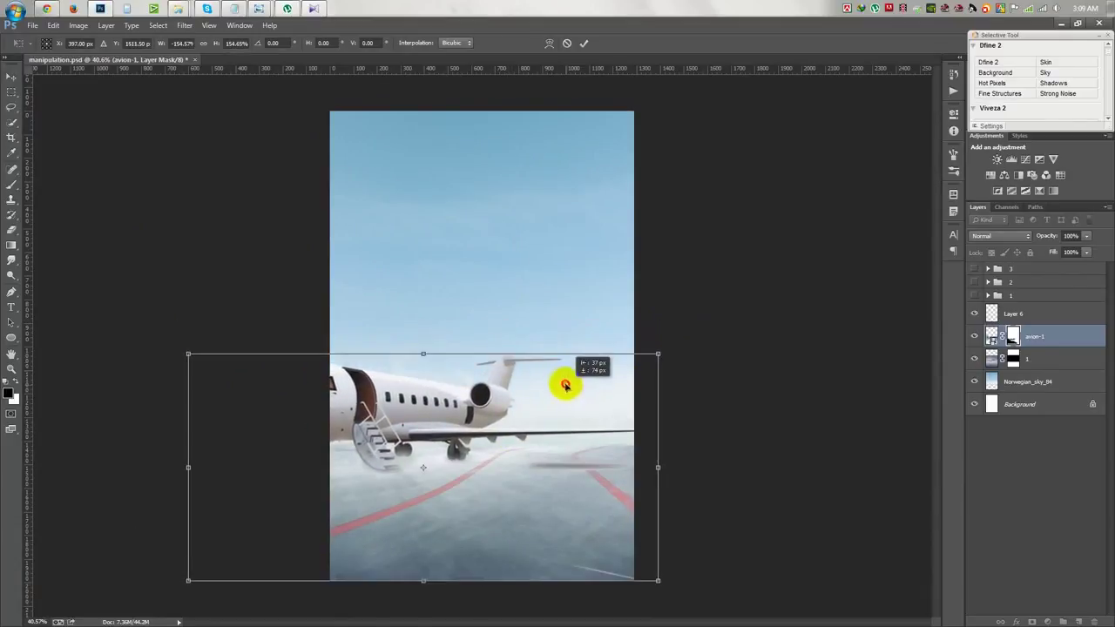
key(Return)
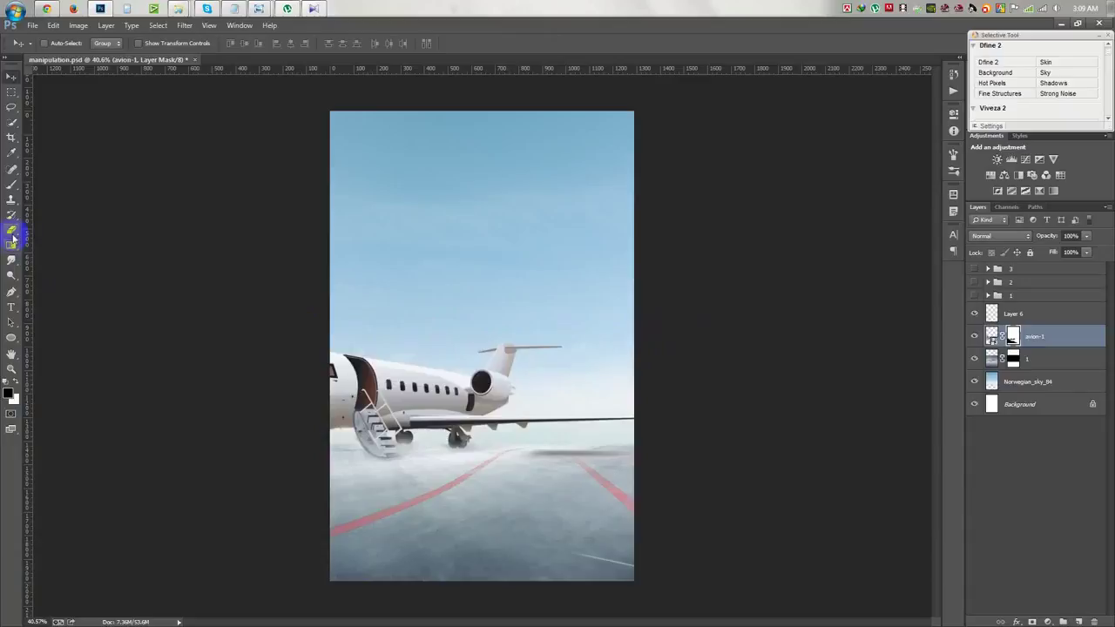
click(11, 187)
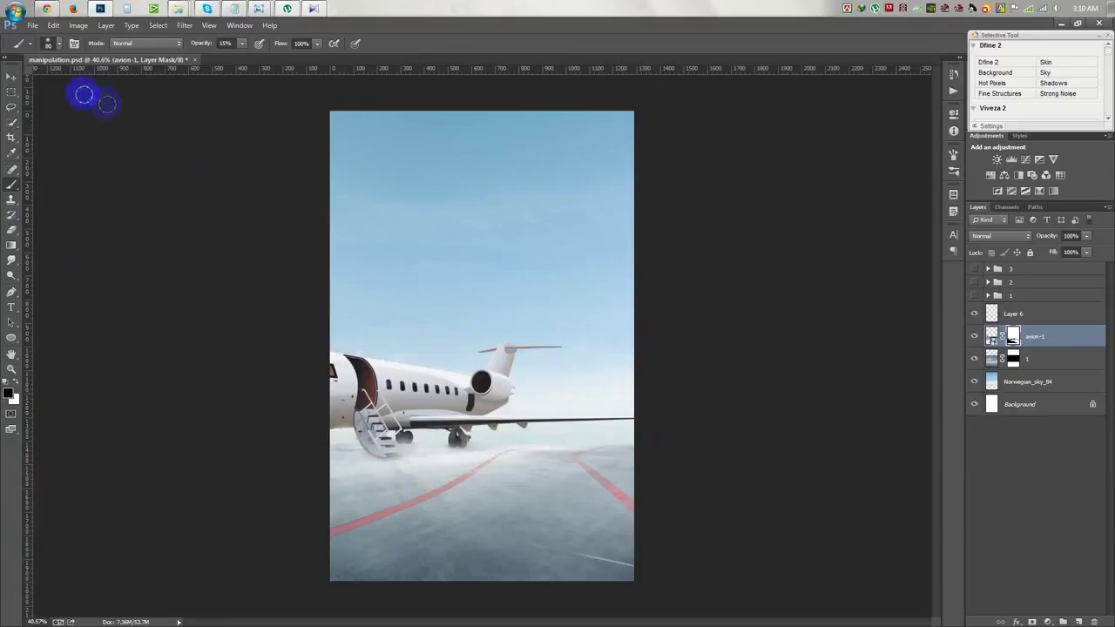
click(9, 79)
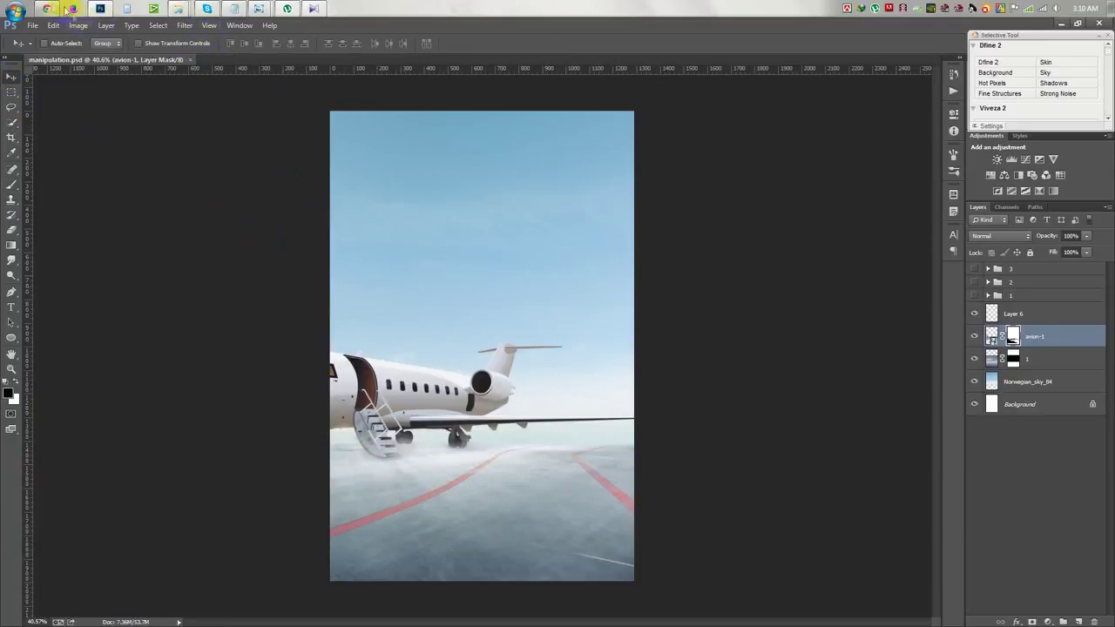
click(73, 11)
Close the plane image tabs and replace the Google Images search with 'car png'
click(995, 25)
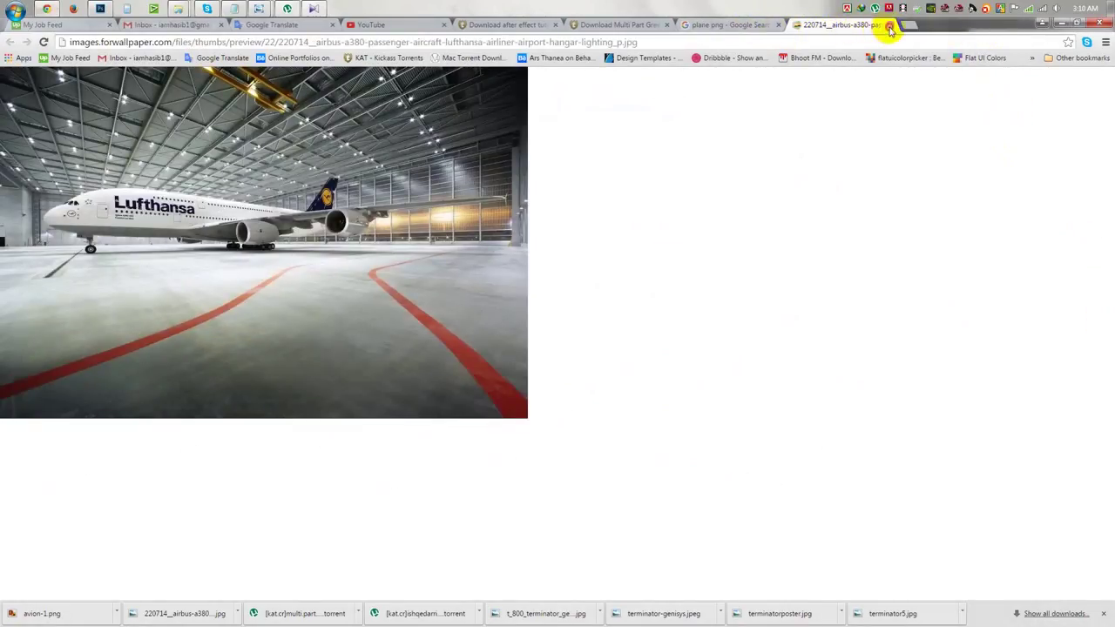
click(890, 25)
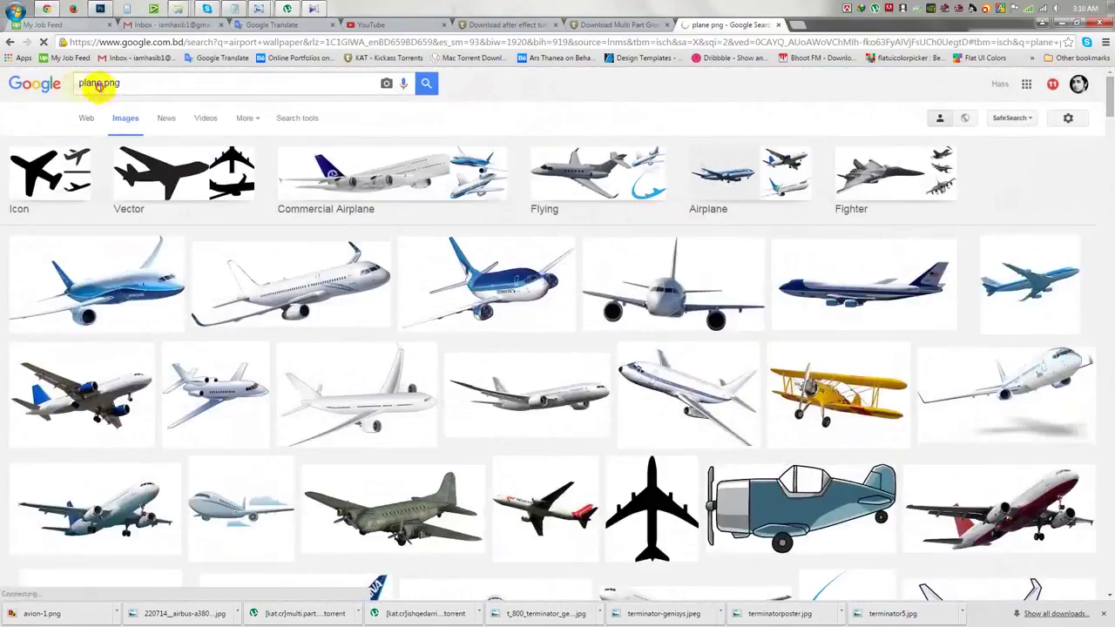
double_click(98, 84)
text(Car png)
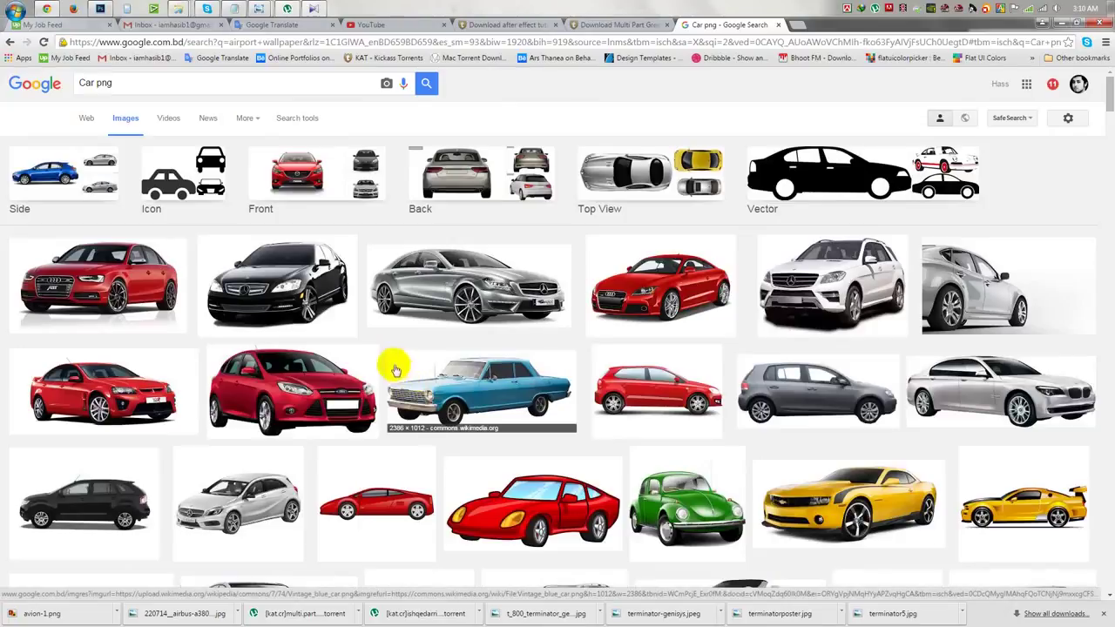
Scroll through the car PNG results and preview the grey Koenigsegg Agera
scroll(155, 324, down, 3)
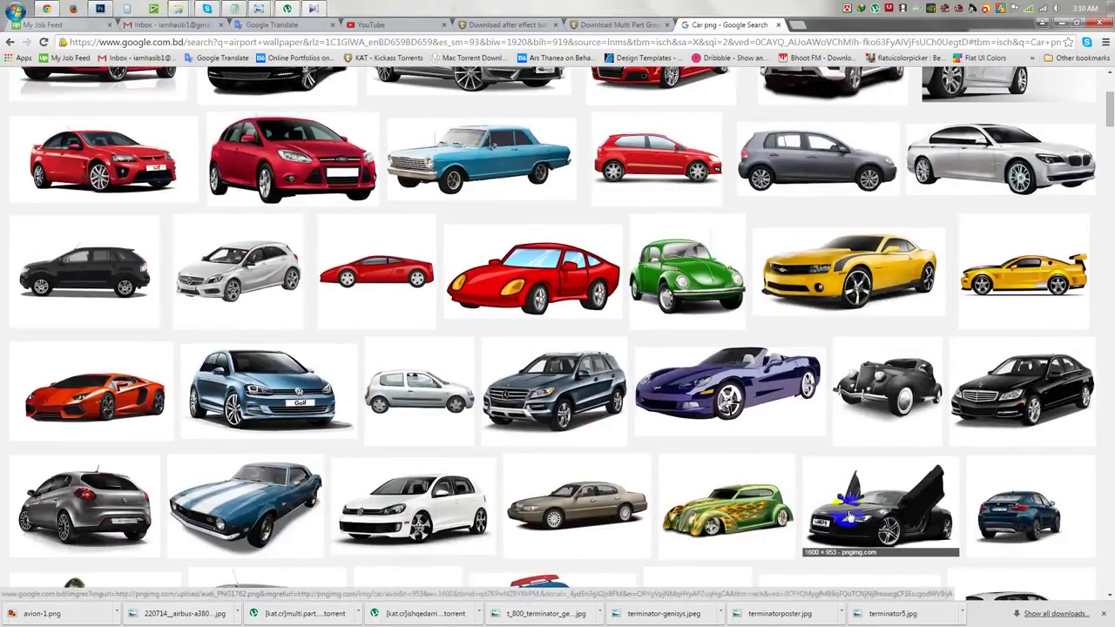
scroll(860, 516, down, 2)
scroll(861, 472, down, 2)
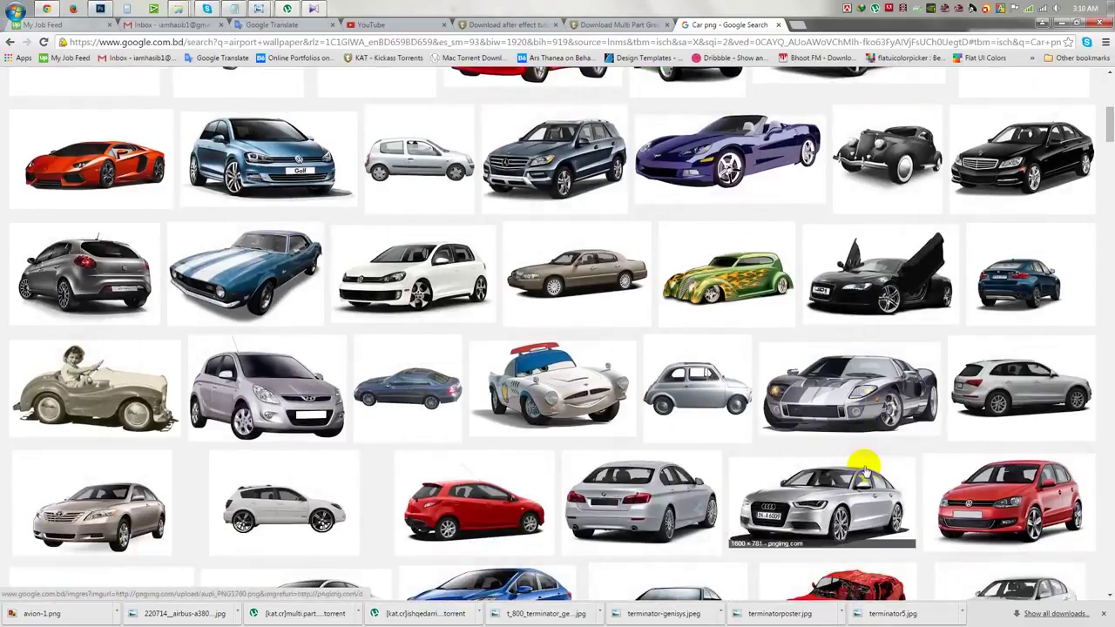
scroll(861, 472, down, 2)
scroll(858, 472, down, 1)
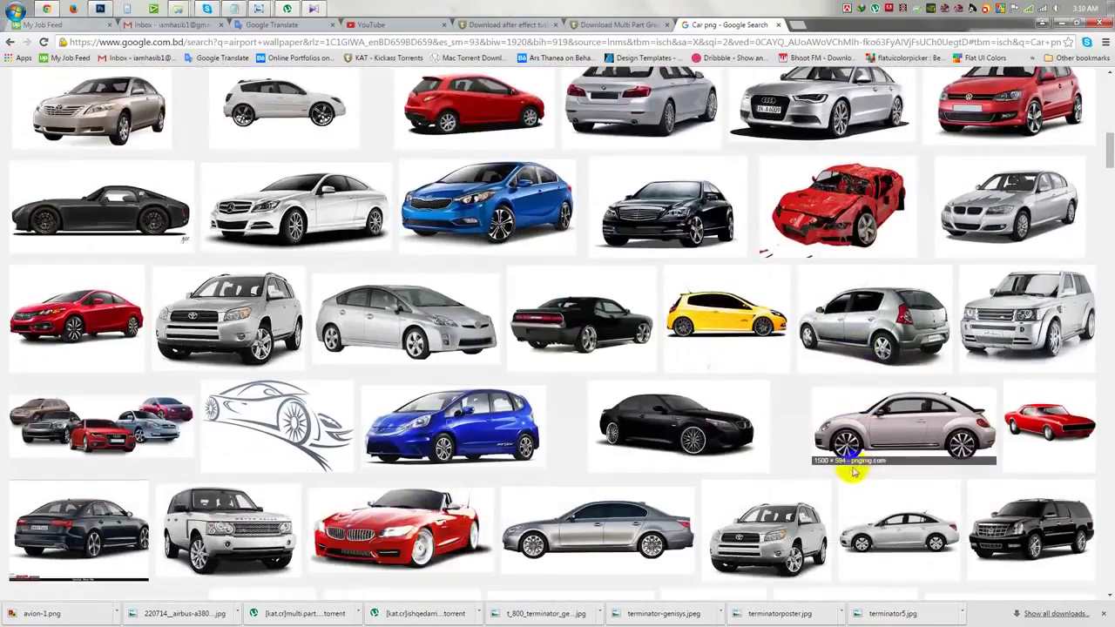
scroll(850, 473, down, 4)
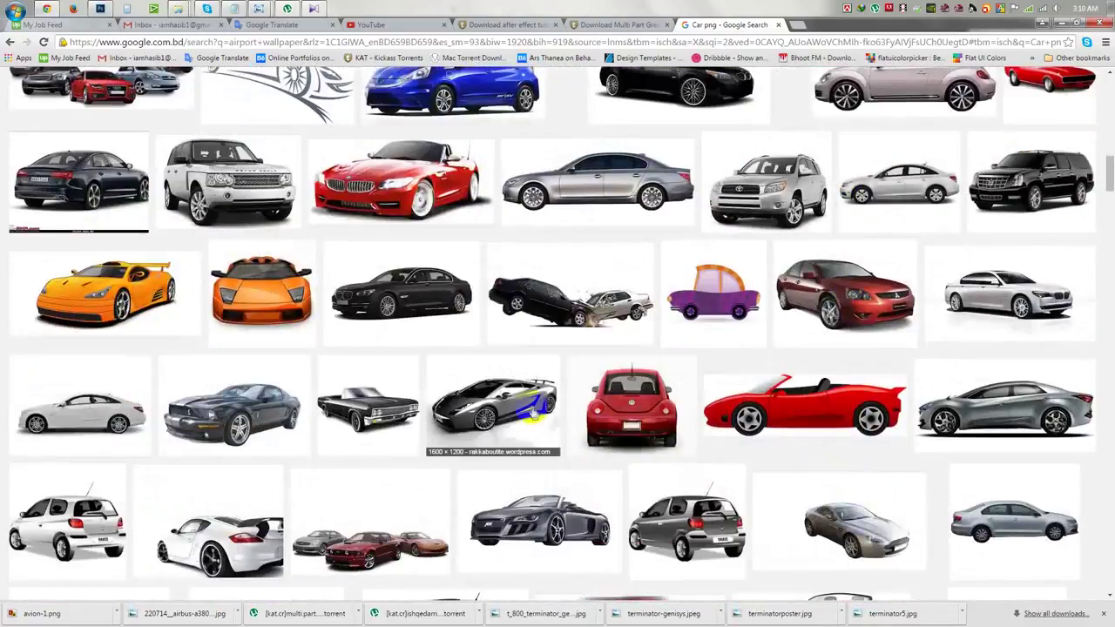
scroll(311, 407, down, 1)
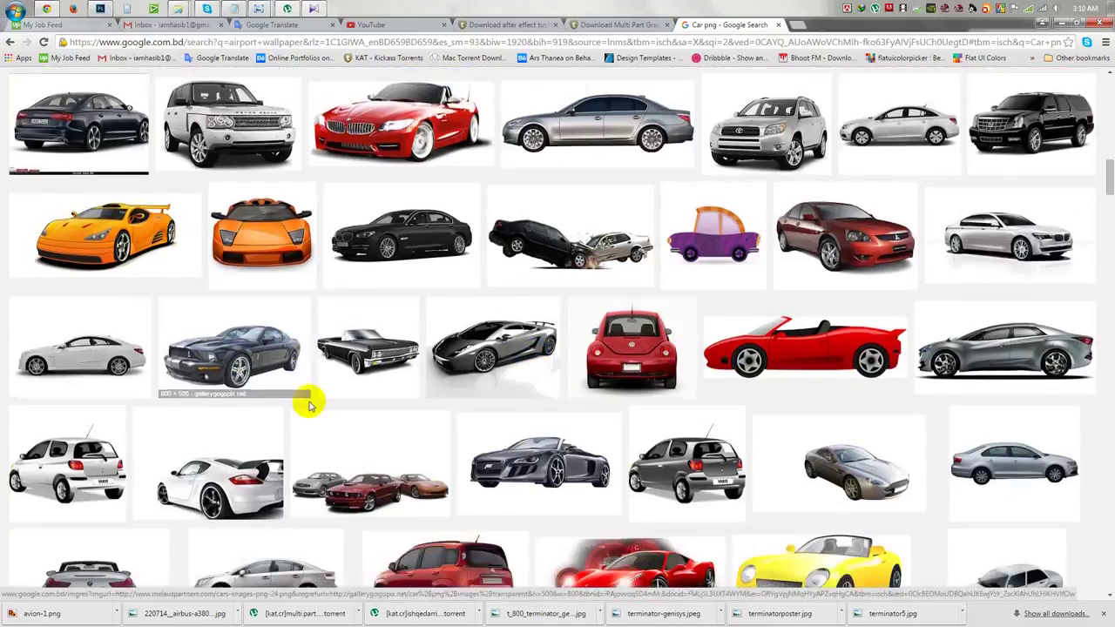
scroll(311, 407, down, 2)
scroll(311, 406, down, 2)
scroll(311, 405, down, 2)
scroll(311, 406, down, 2)
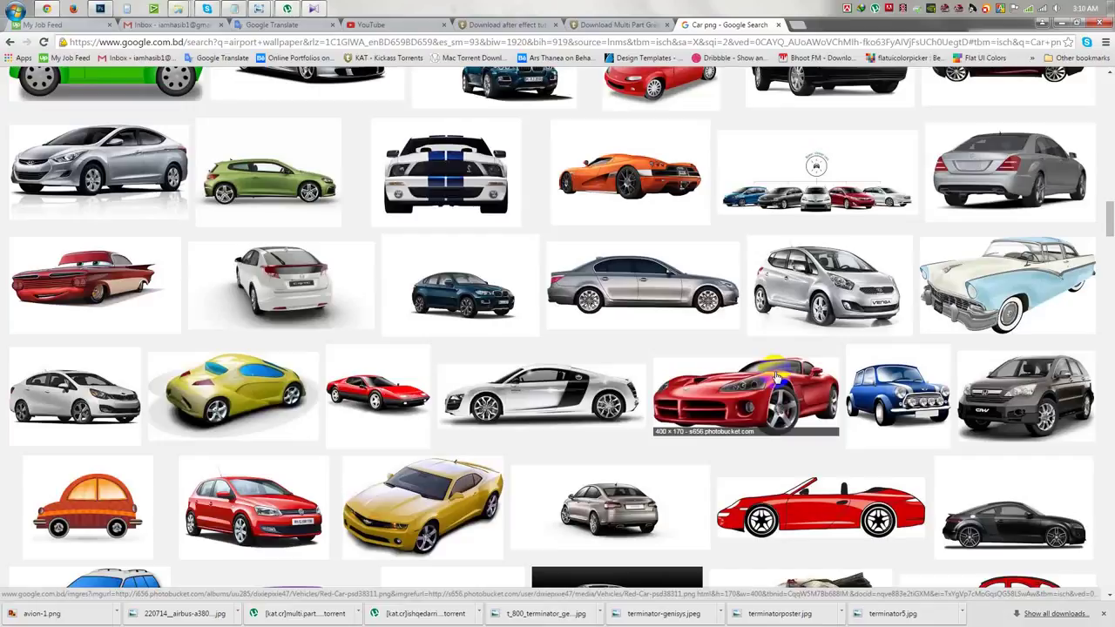
scroll(776, 376, down, 2)
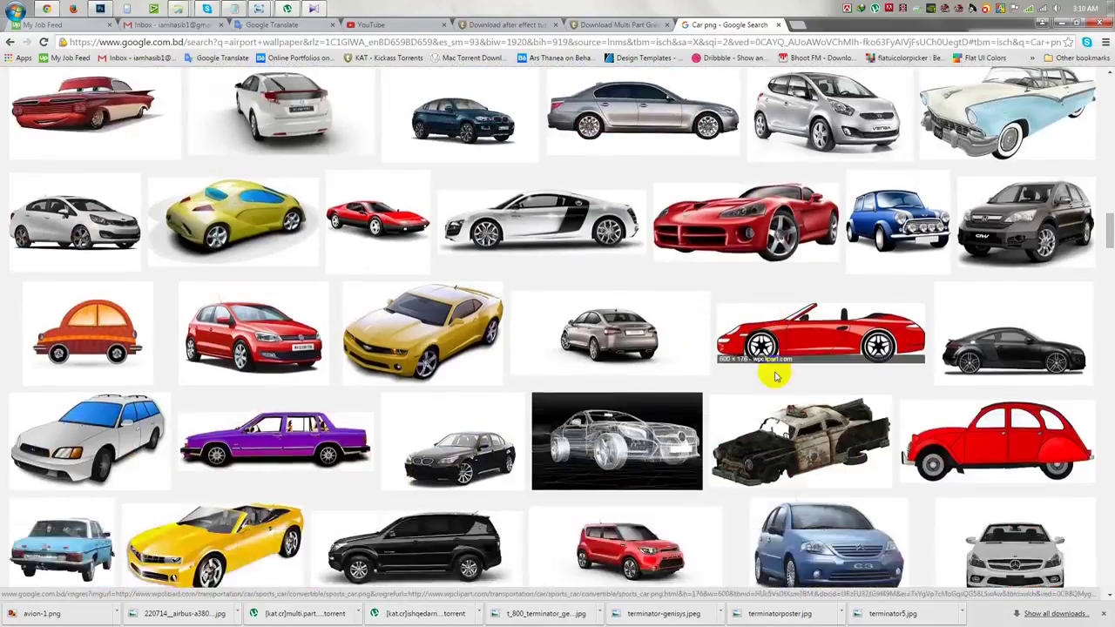
scroll(776, 376, down, 1)
scroll(580, 353, down, 2)
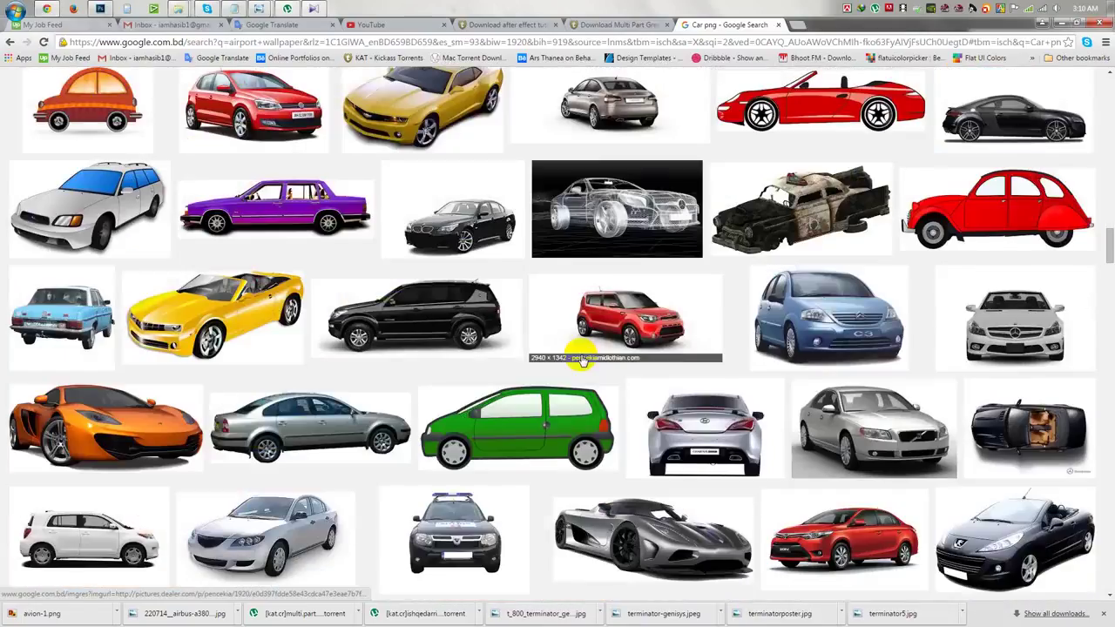
scroll(582, 359, down, 1)
click(659, 421)
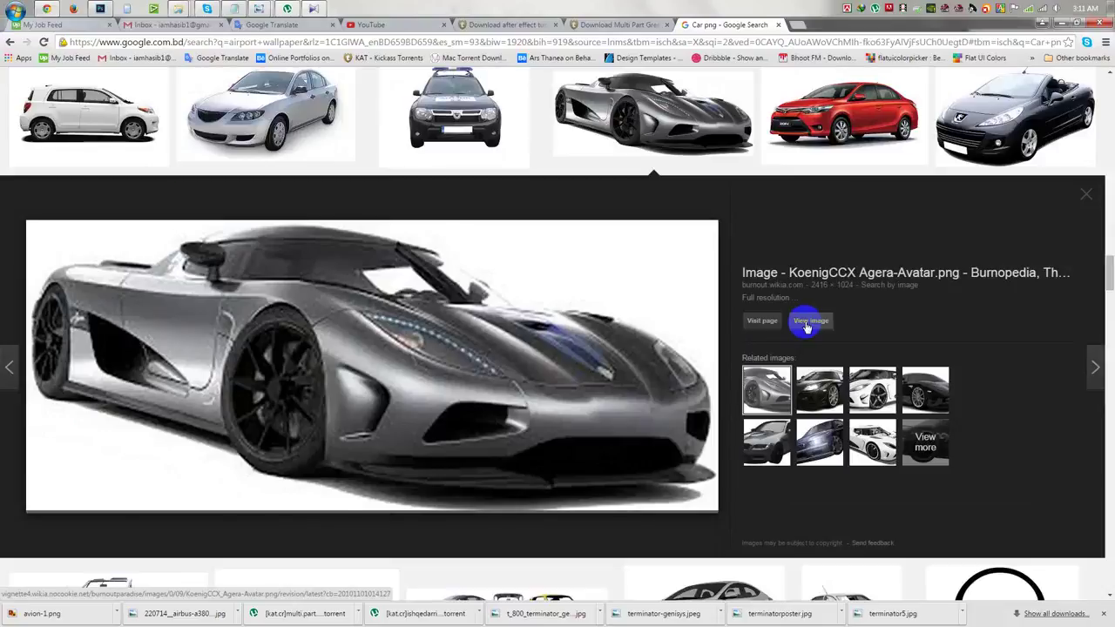
Open the Koenigsegg picture at full size and save it to the desktop
click(860, 401)
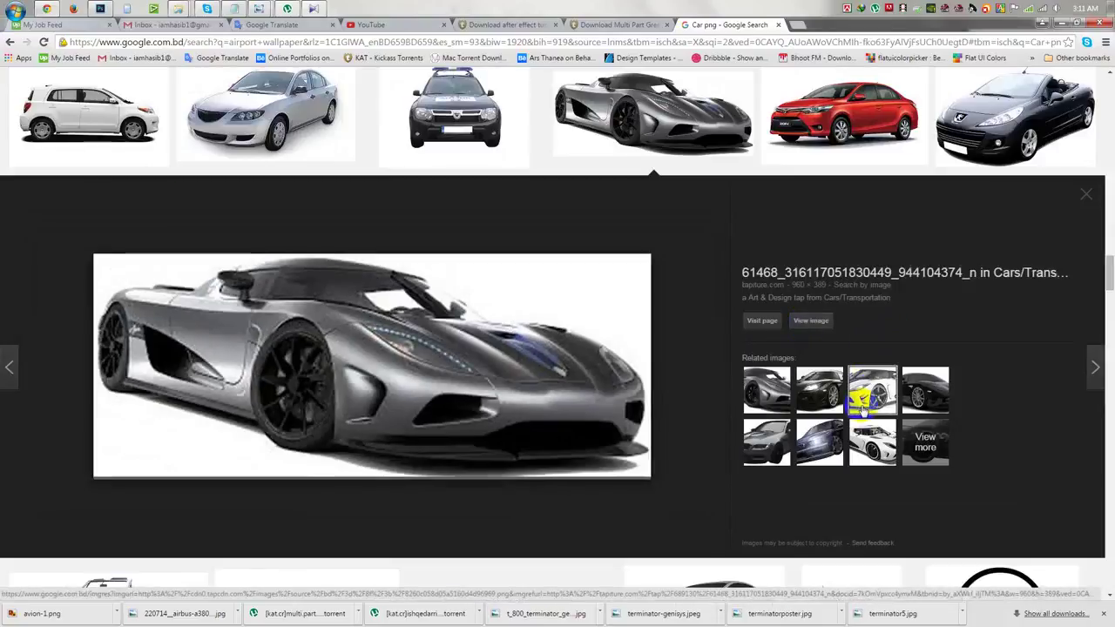
click(767, 392)
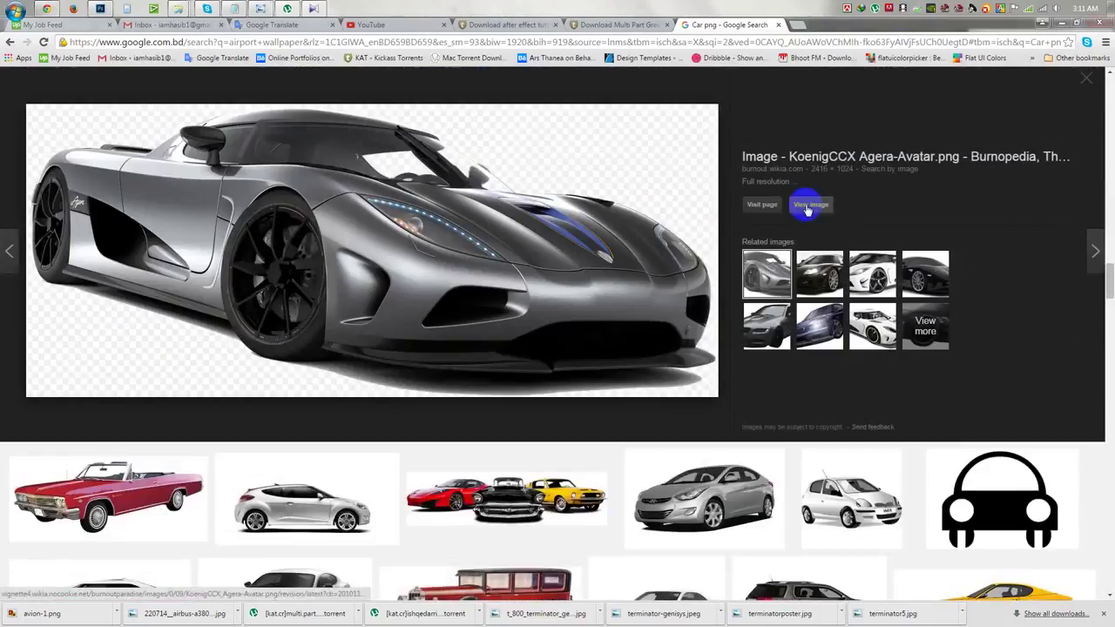
click(809, 204)
click(828, 25)
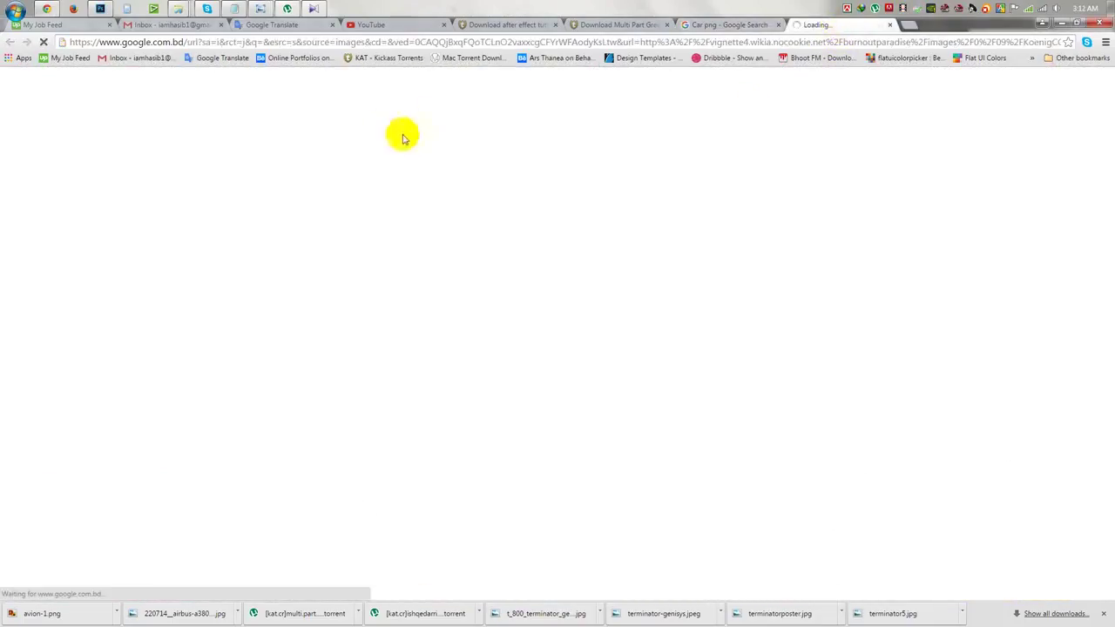
right_click(284, 218)
click(314, 227)
click(1011, 562)
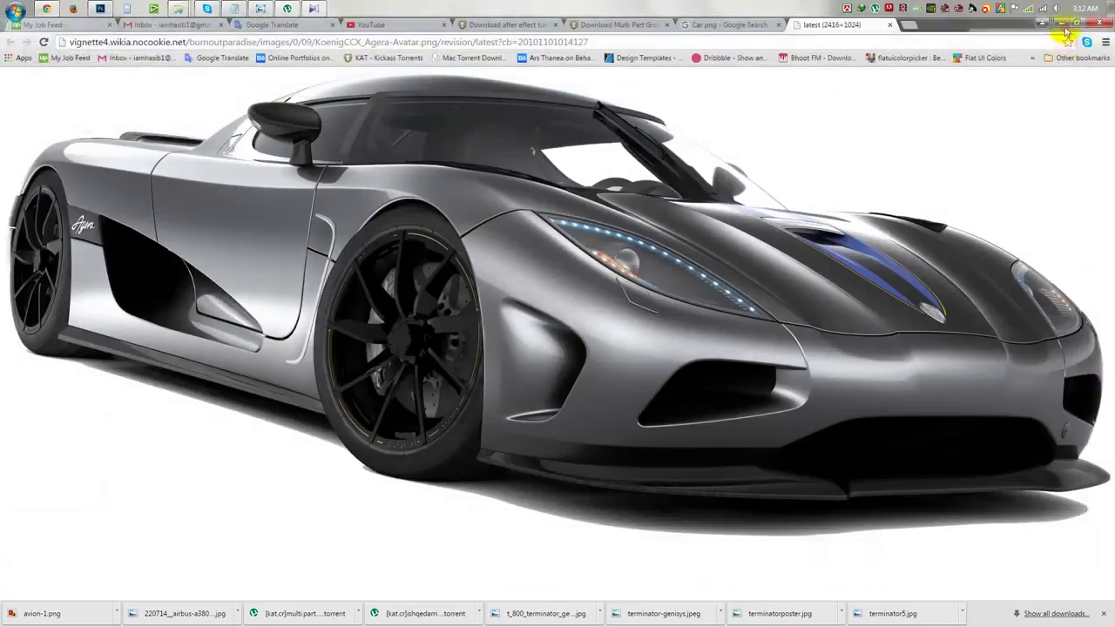
click(1053, 25)
Place the car in the poster, flipped horizontally, moved onto the runway and scaled down
drag(154, 225, 567, 319)
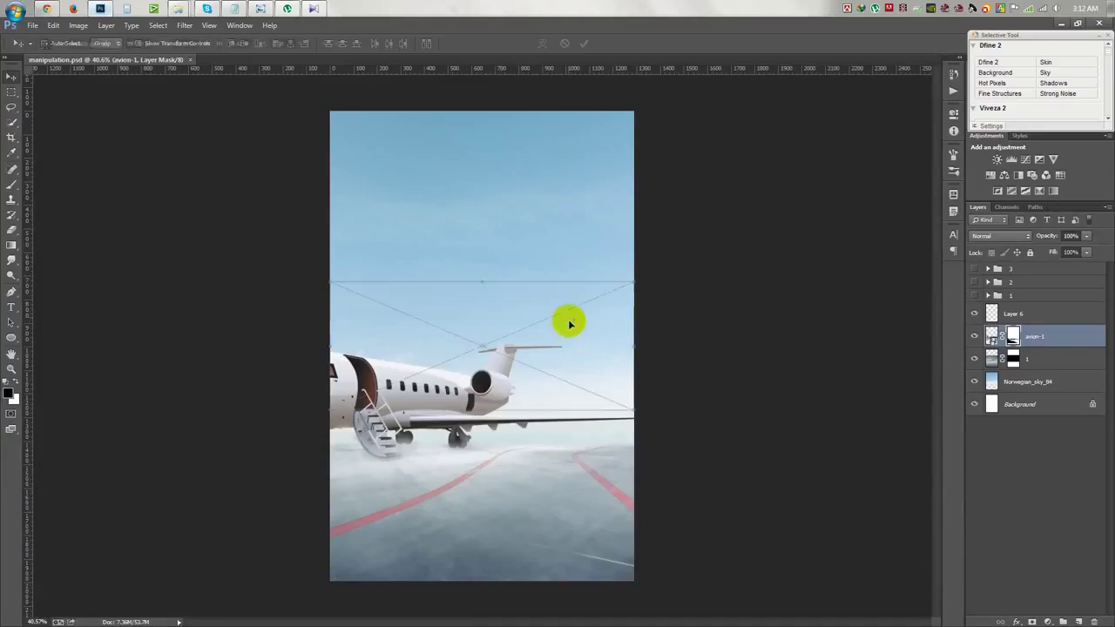
right_click(569, 321)
click(617, 486)
drag(473, 318, 507, 439)
mouse_move(685, 410)
mouse_down()
mouse_move(658, 470)
mouse_move(677, 448)
mouse_up()
Shrink and tilt the car toward the runway's right edge and commit it
drag(597, 456, 642, 447)
key(Return)
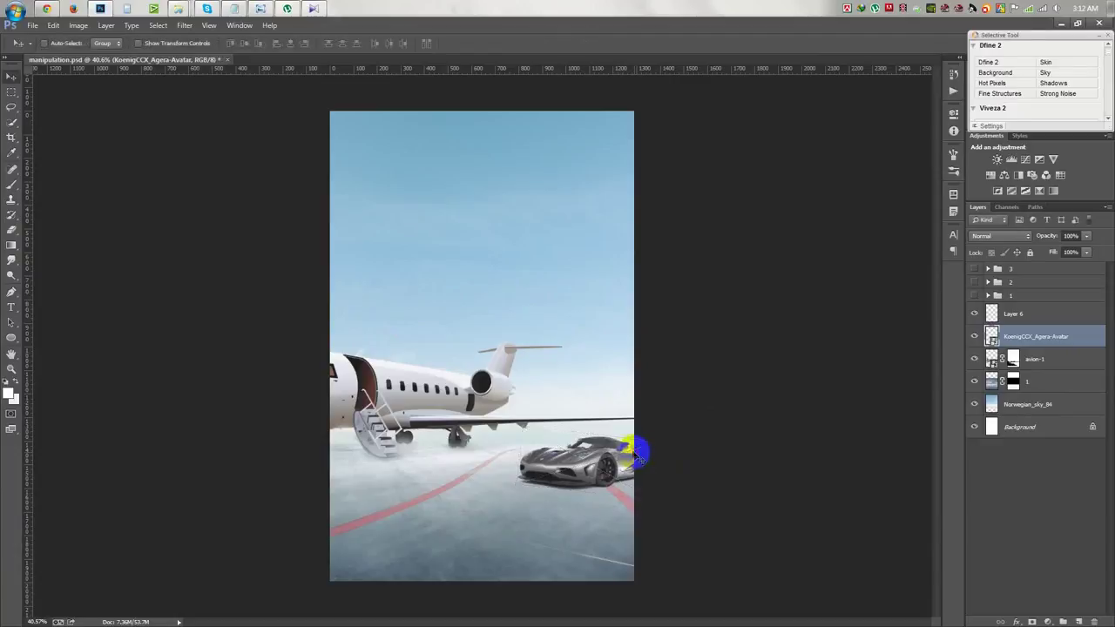
scroll(581, 475, up, 1)
Move the airplane beside the car and scale it down to about 85%
click(1035, 359)
drag(871, 388, 786, 386)
mouse_move(395, 416)
mouse_down()
mouse_move(580, 410)
mouse_move(443, 411)
mouse_move(515, 415)
mouse_up()
key(ctrl+t)
mouse_move(668, 314)
mouse_down()
mouse_move(570, 361)
mouse_move(658, 335)
mouse_up()
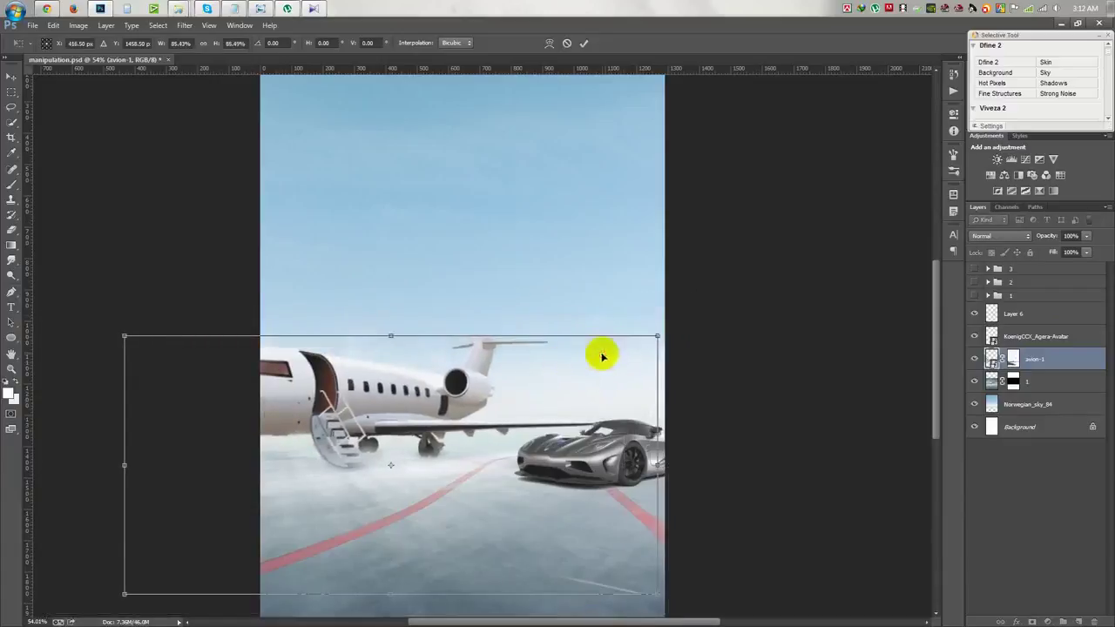
key(Return)
drag(516, 374, 509, 357)
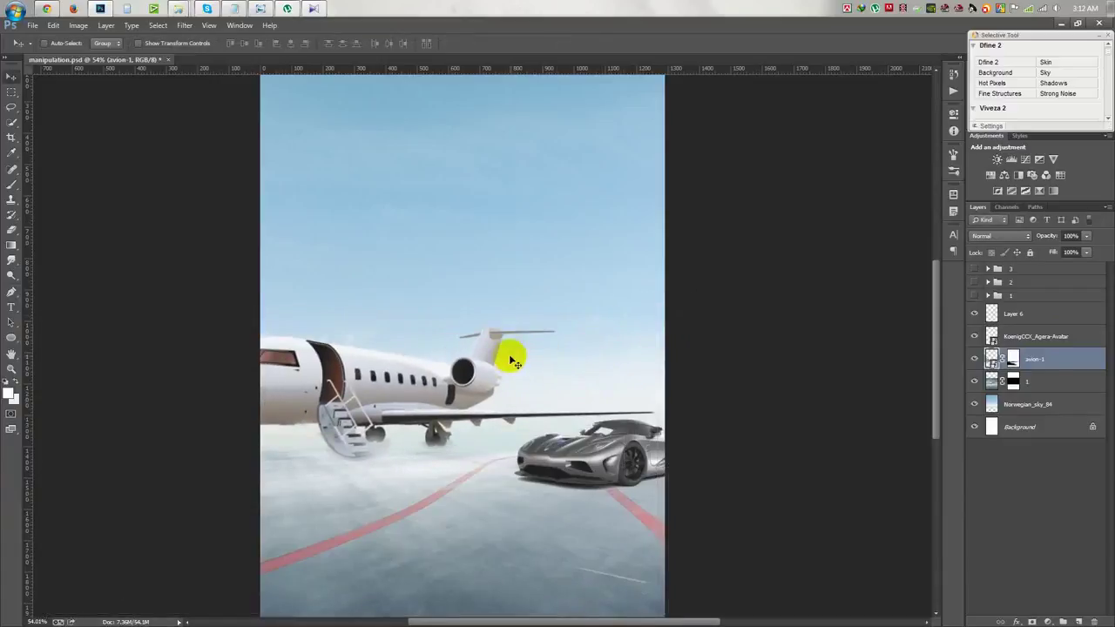
Rasterize the car layer, shrink it further, and duplicate it with Ctrl+J
ctrl+click(579, 453)
scroll(577, 406, up, 3)
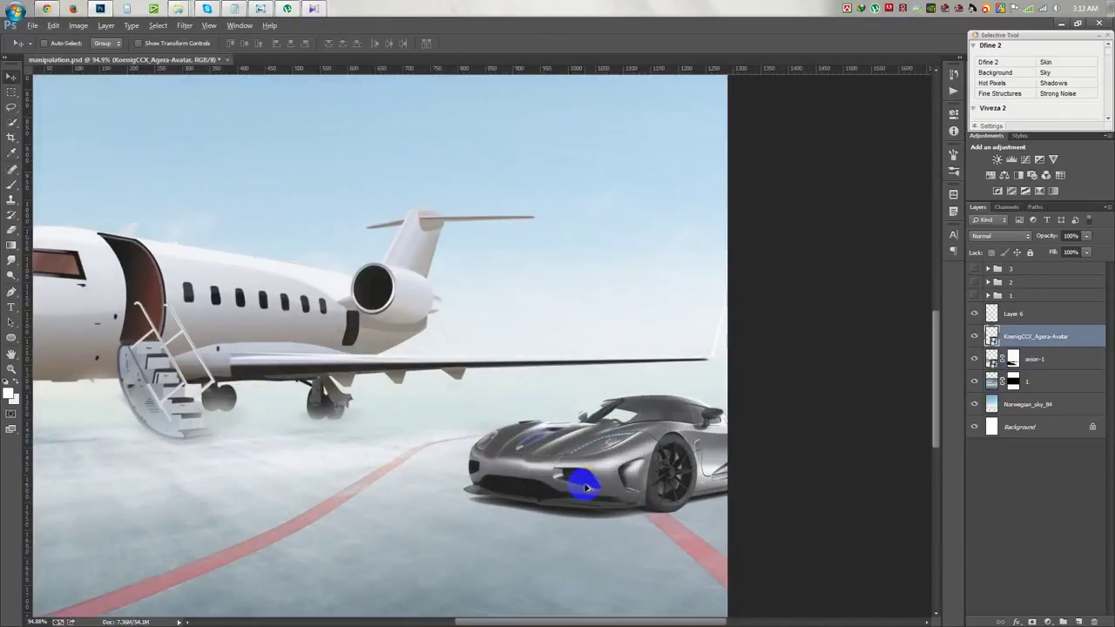
scroll(577, 409, up, 2)
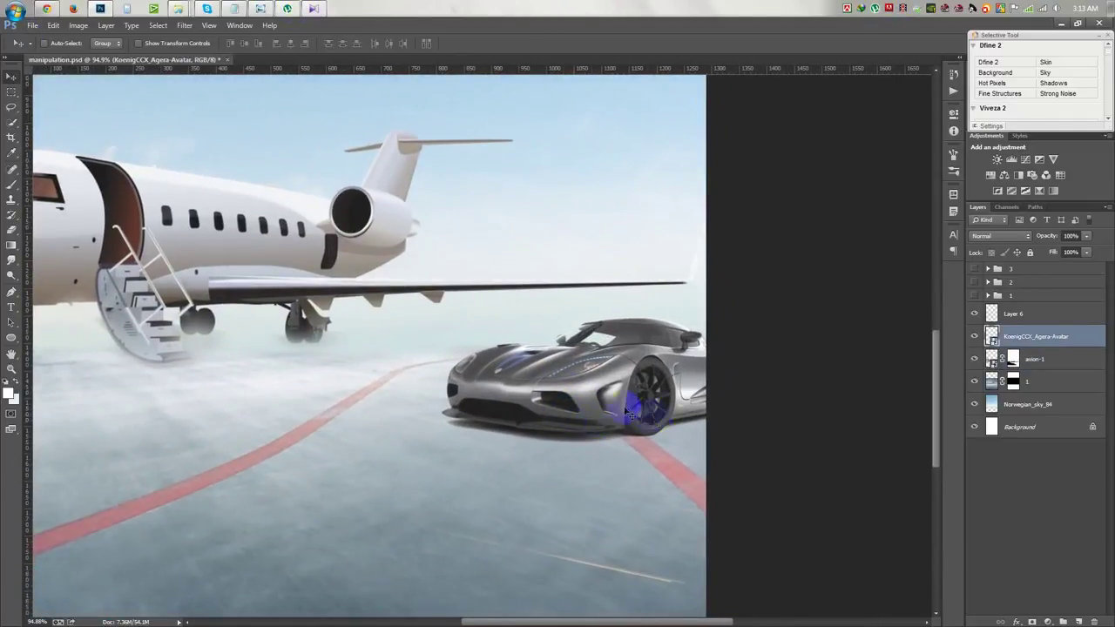
right_click(1046, 339)
click(888, 323)
key(ctrl+t)
drag(773, 317, 703, 342)
key(Return)
drag(652, 368, 658, 364)
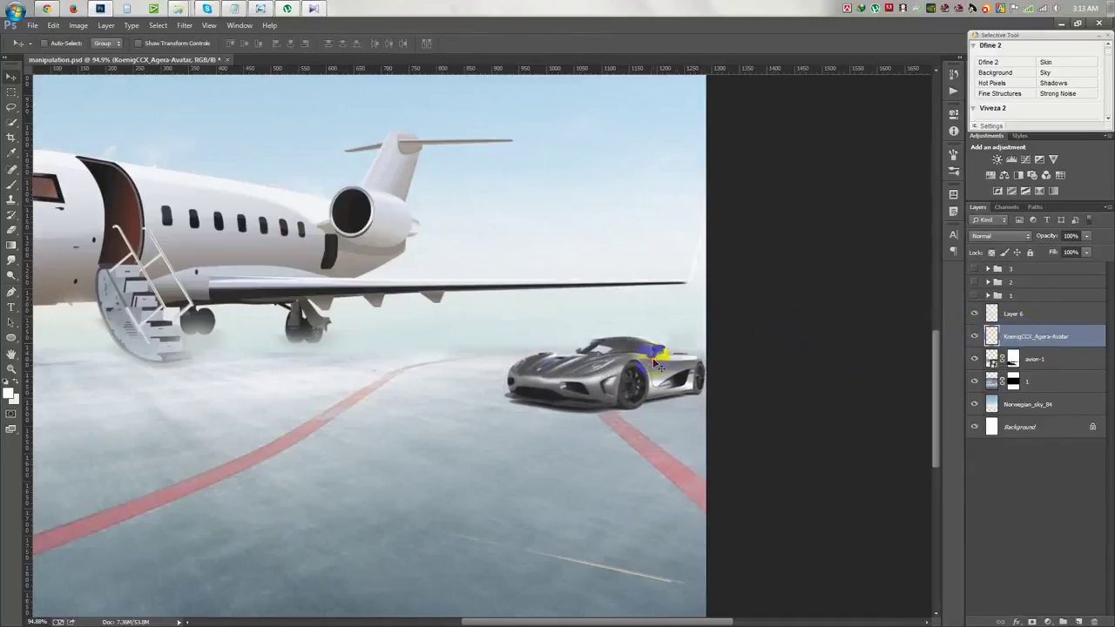
key(ctrl+j)
click(1032, 359)
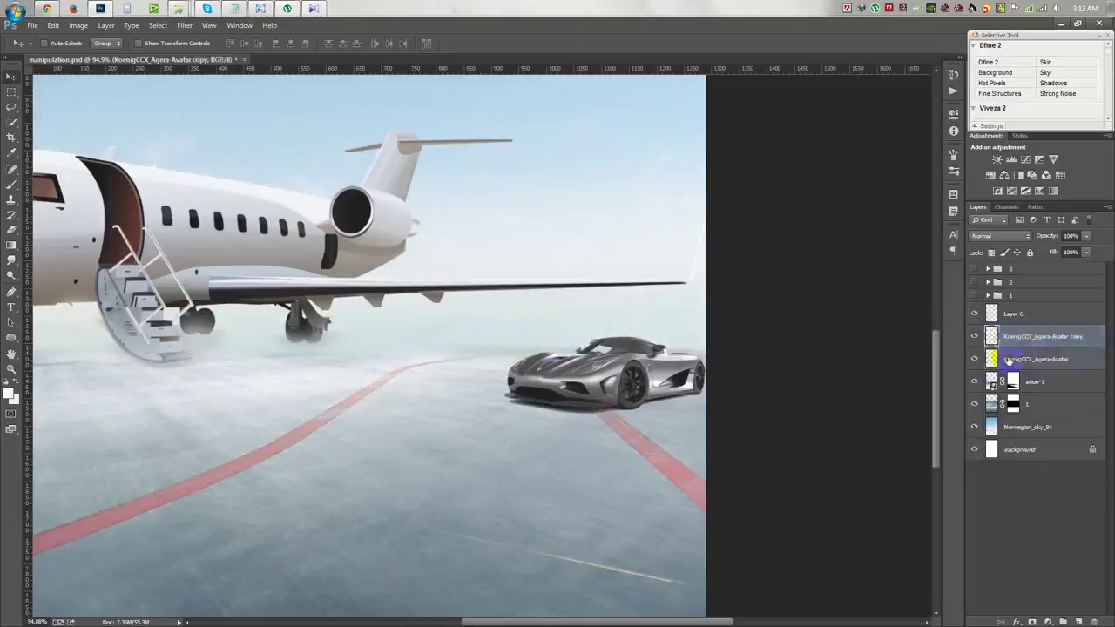
Set the original car layer to Multiply blend mode at about half opacity
click(1002, 236)
click(984, 349)
click(1002, 236)
click(986, 286)
key(Down)
key(Down)
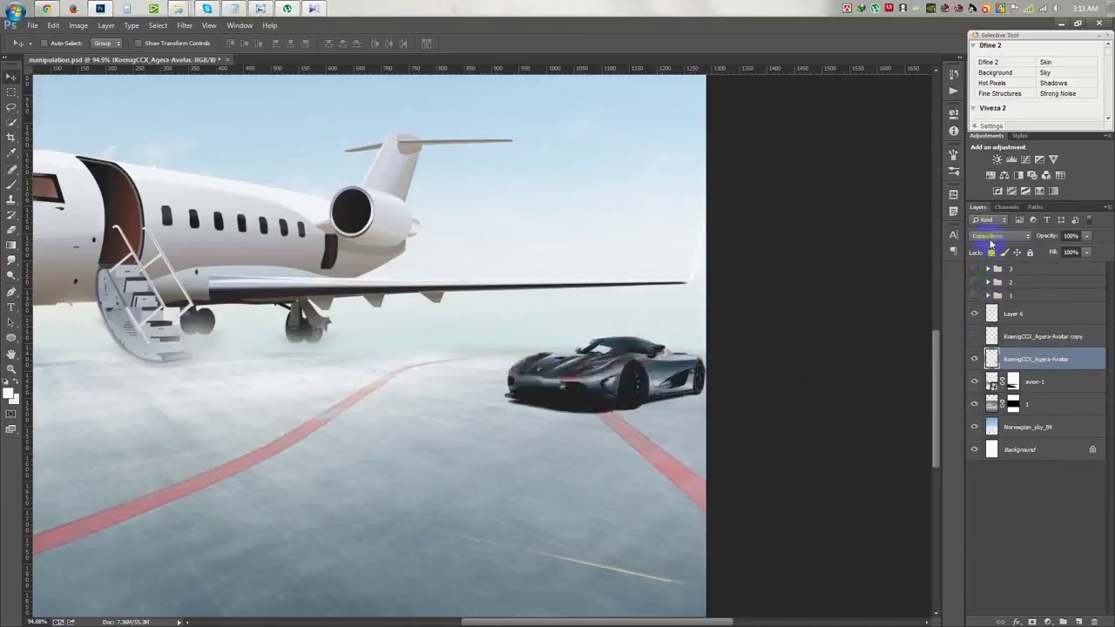
key(Down)
key(Down)
key(Down)
key(Down)
key(Down)
key(Down)
key(Down)
key(Down)
key(Down)
key(Up)
click(993, 236)
key(Down)
key(Up)
key(Down)
text(50)
key(Return)
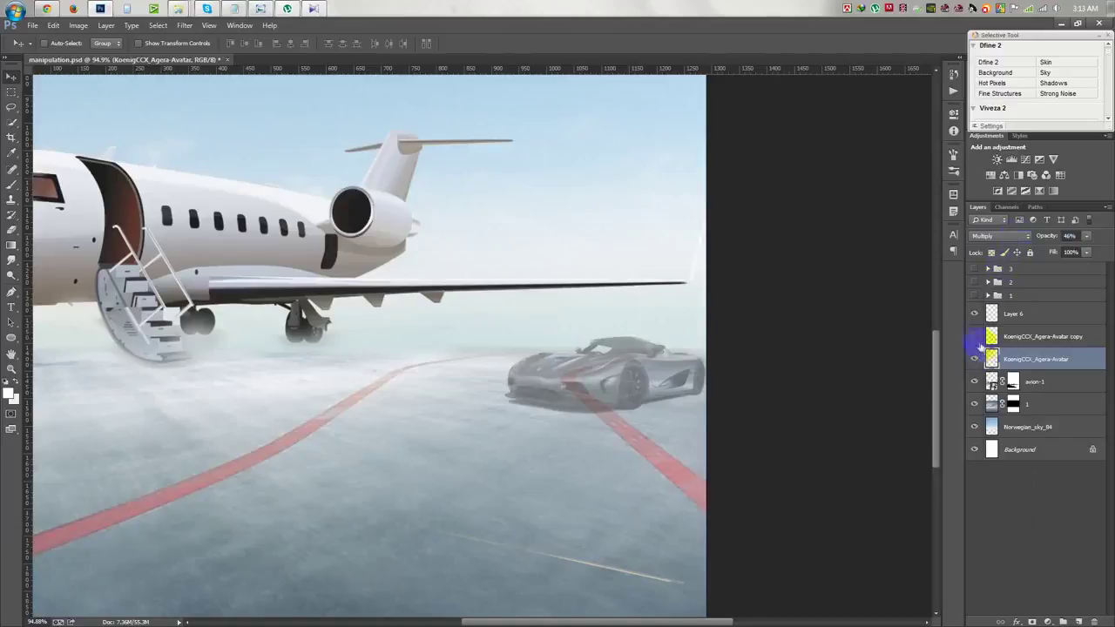
Show the car copy layer and softly erase its underside into the runway fog
click(975, 337)
click(1006, 337)
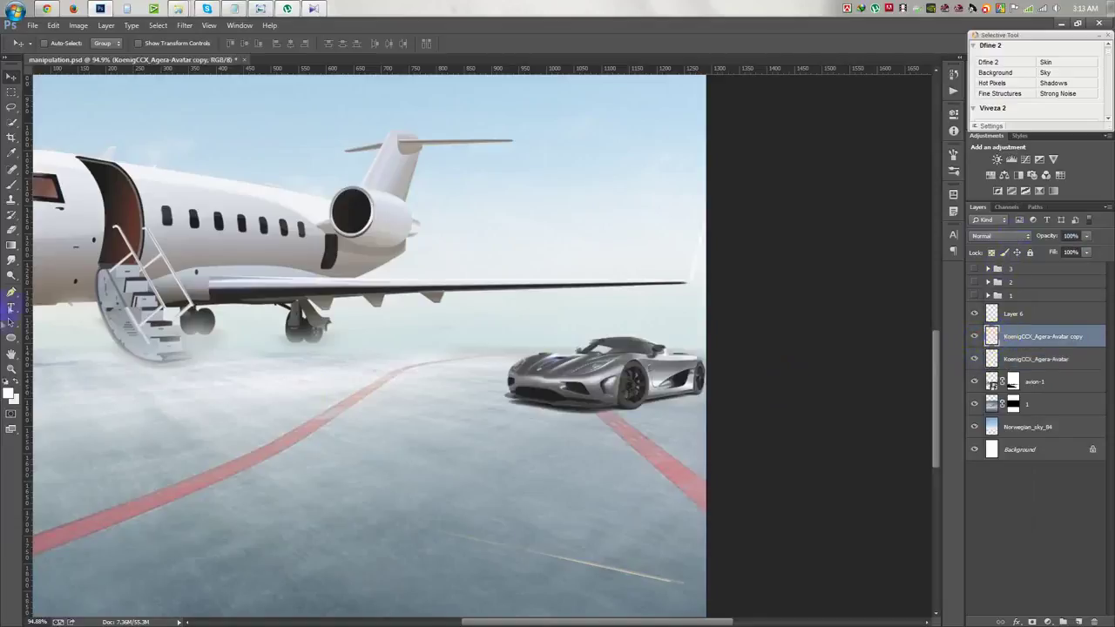
key(e)
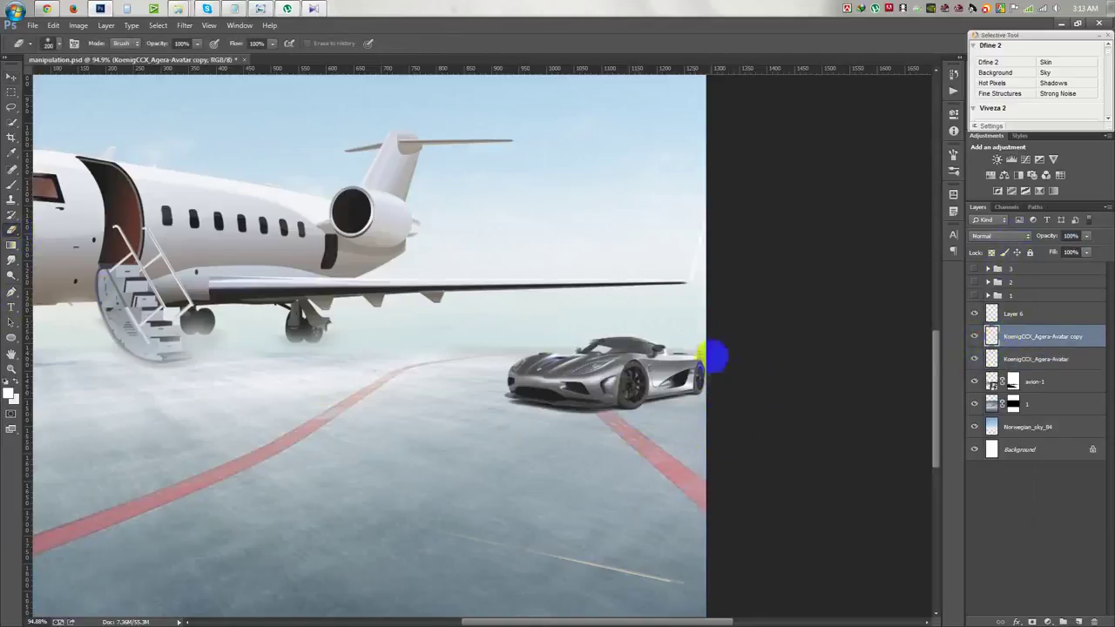
mouse_move(468, 406)
mouse_down()
mouse_move(677, 453)
mouse_move(524, 456)
mouse_up()
drag(682, 450, 681, 446)
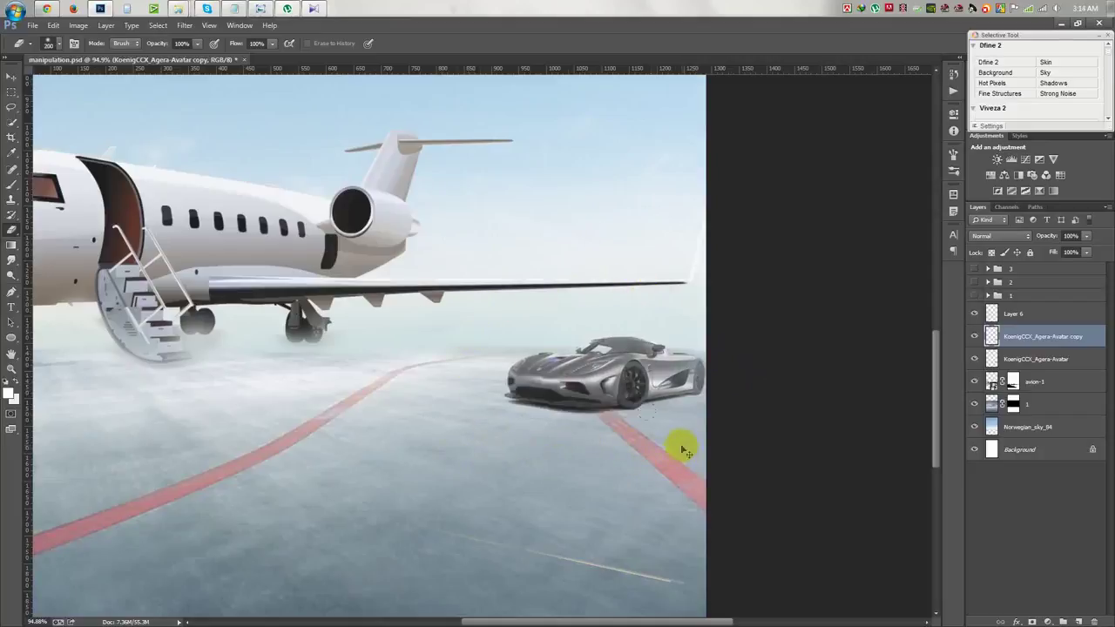
key(ctrl+z)
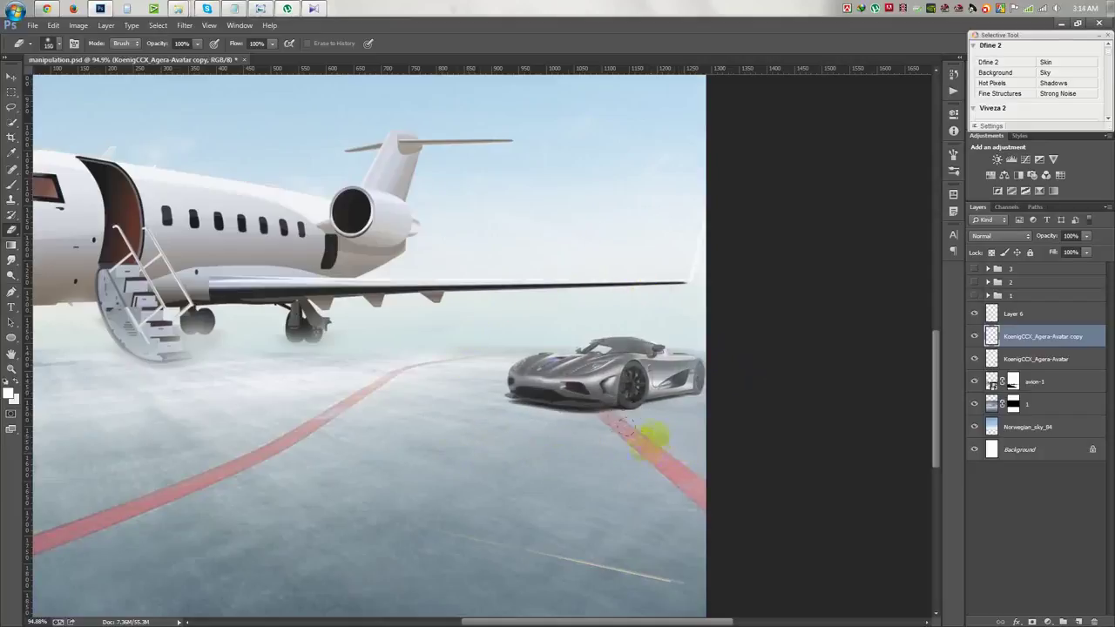
key(alt+bracketleft)
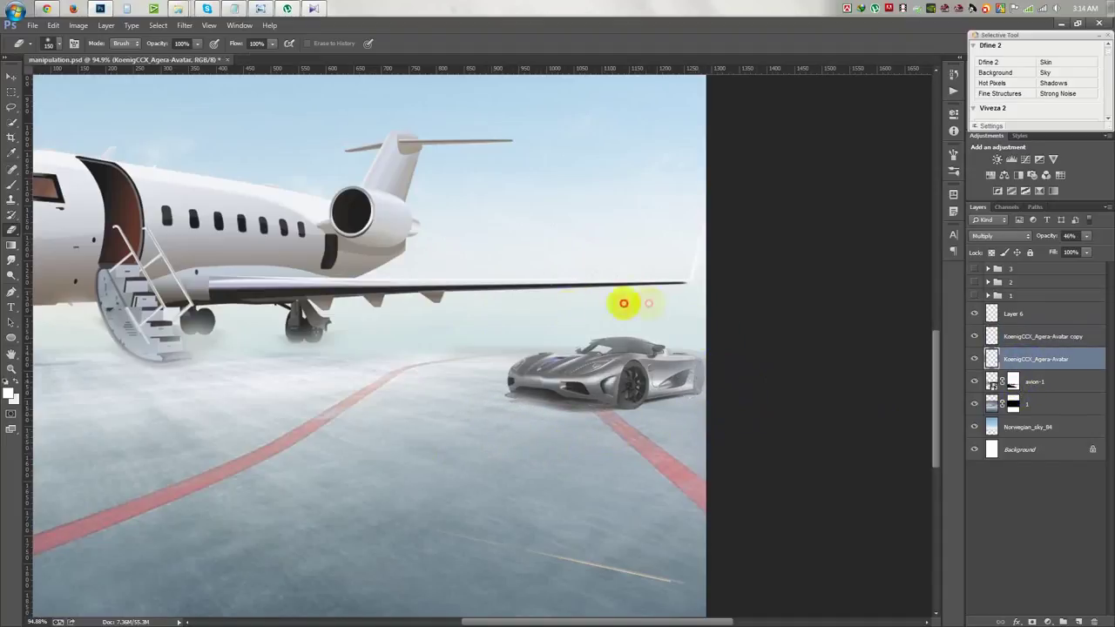
key(ctrl+0)
key(alt+bracketright)
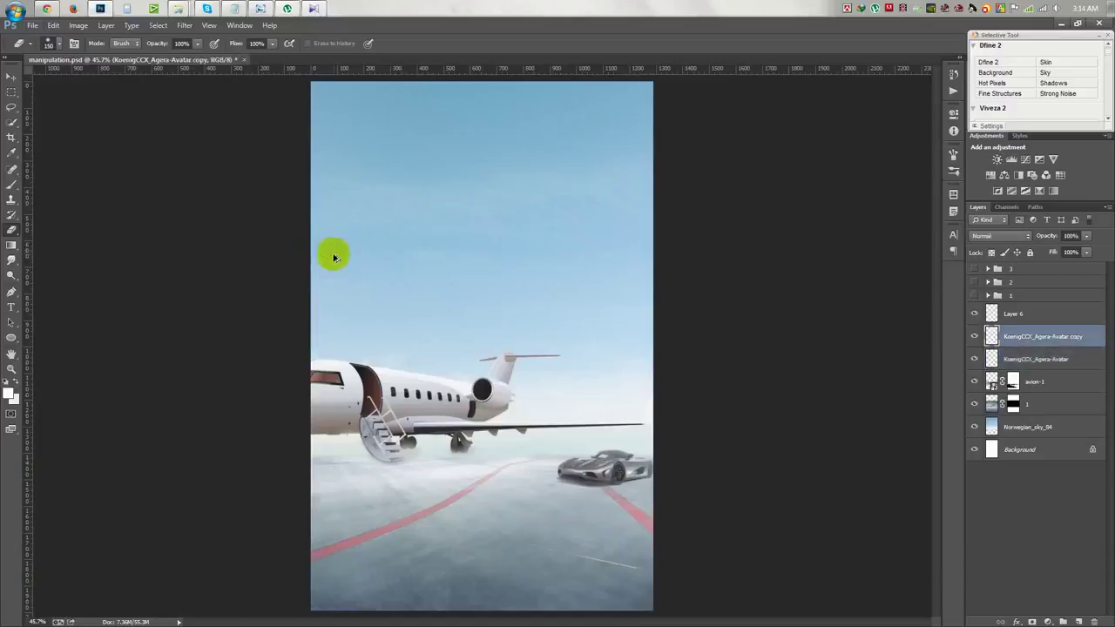
click(11, 77)
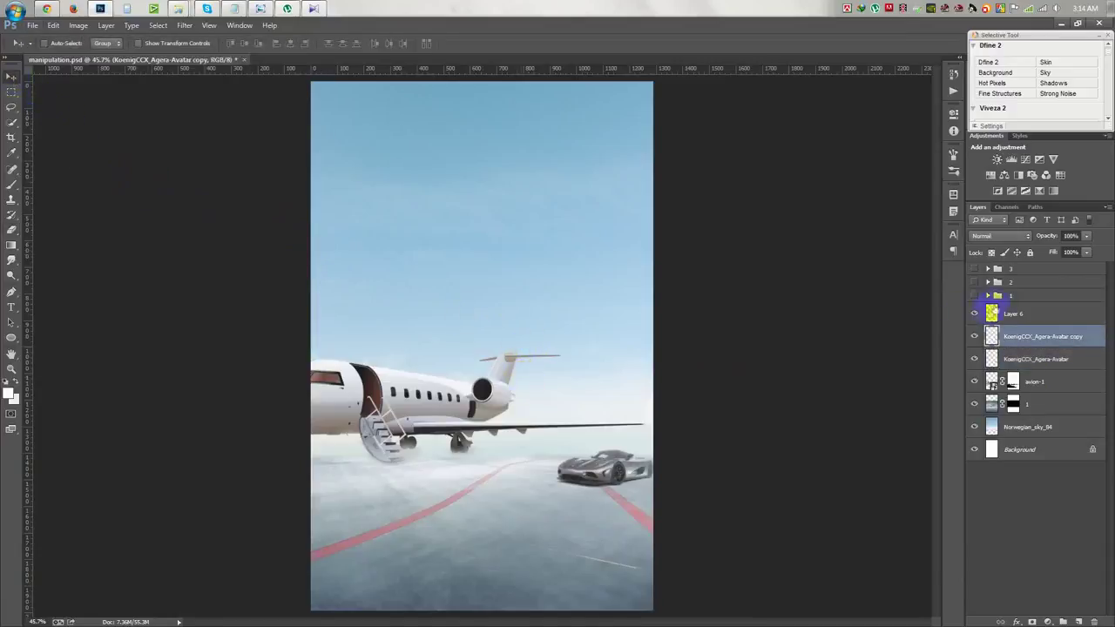
Show the three men's group and move the people groups down and right
click(974, 269)
click(1022, 300)
shift+click(1011, 268)
drag(739, 320, 746, 356)
click(347, 393)
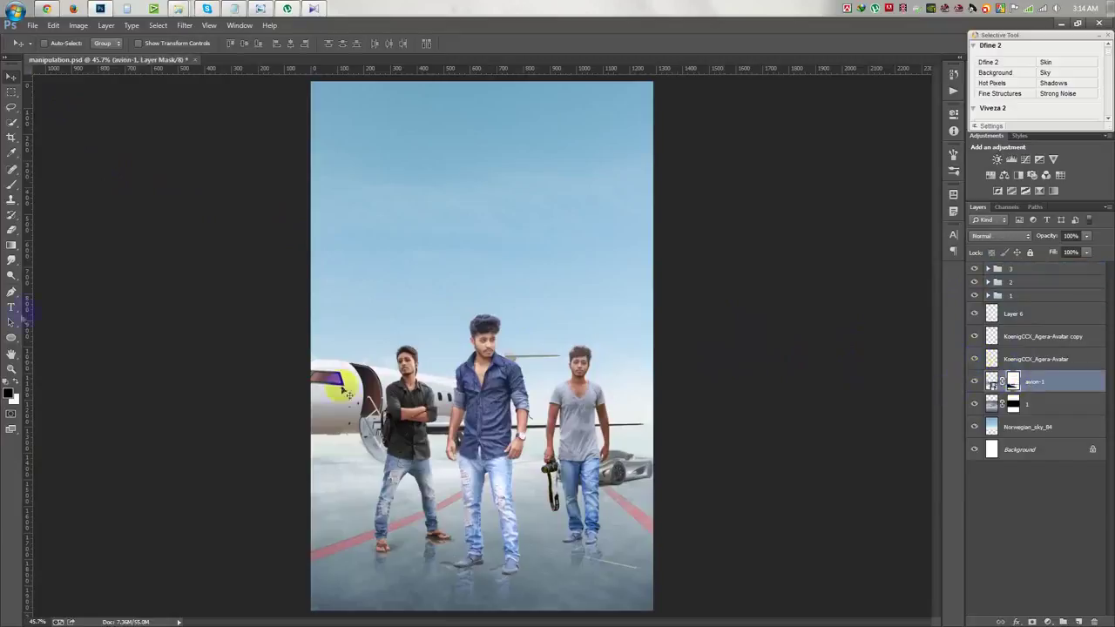
click(10, 189)
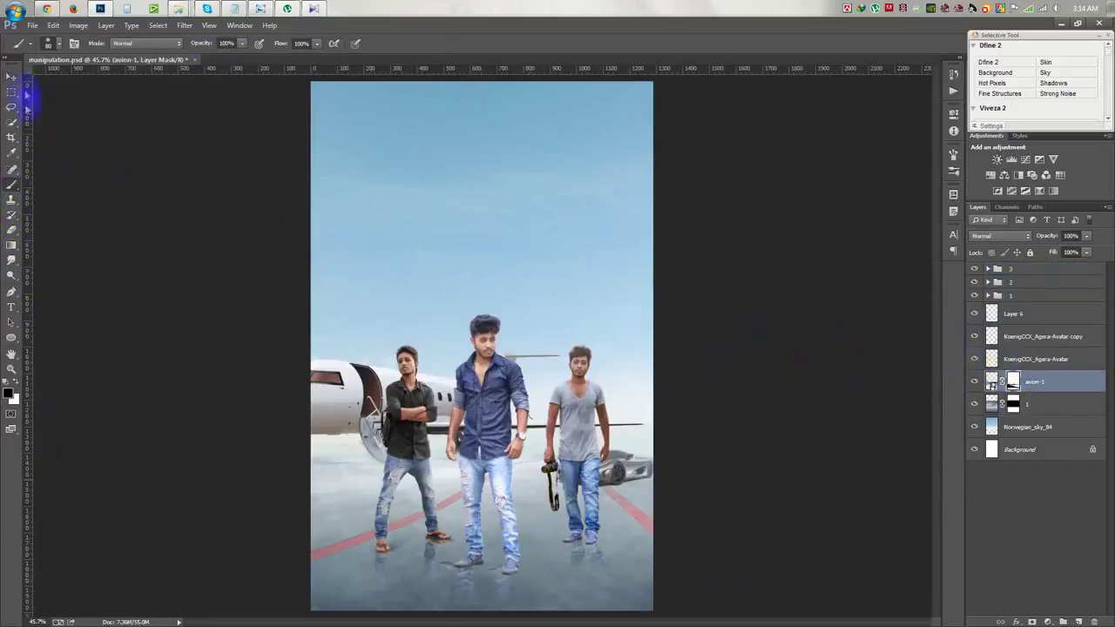
key(v)
Flip both car layers horizontally and move them behind the grey-shirt man
click(1030, 357)
shift+click(1041, 336)
key(ctrl+t)
mouse_move(668, 430)
mouse_down()
mouse_move(645, 462)
mouse_move(677, 448)
mouse_move(637, 457)
mouse_move(660, 466)
mouse_up()
right_click(636, 458)
click(662, 510)
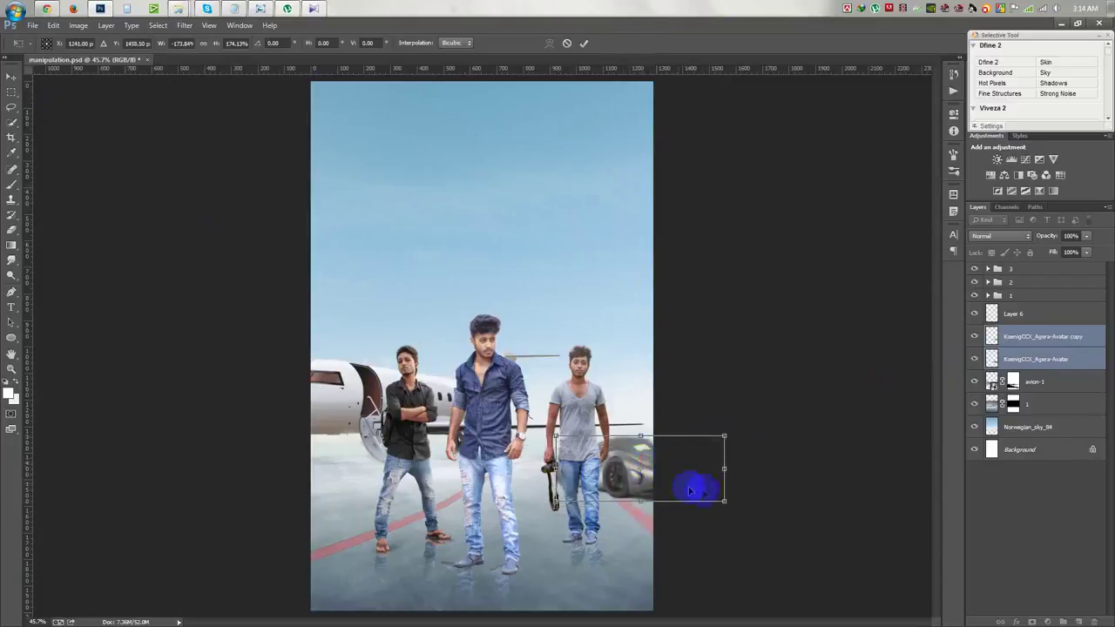
key(Return)
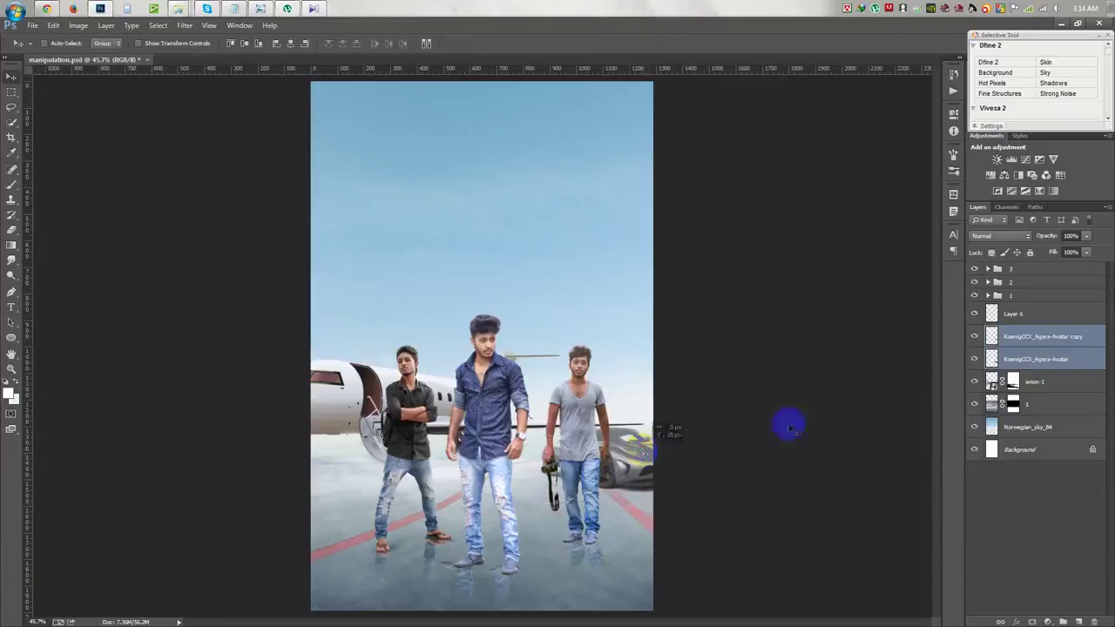
Shift the airplane down-left behind the men
click(678, 379)
drag(677, 379, 448, 414)
drag(471, 358, 409, 415)
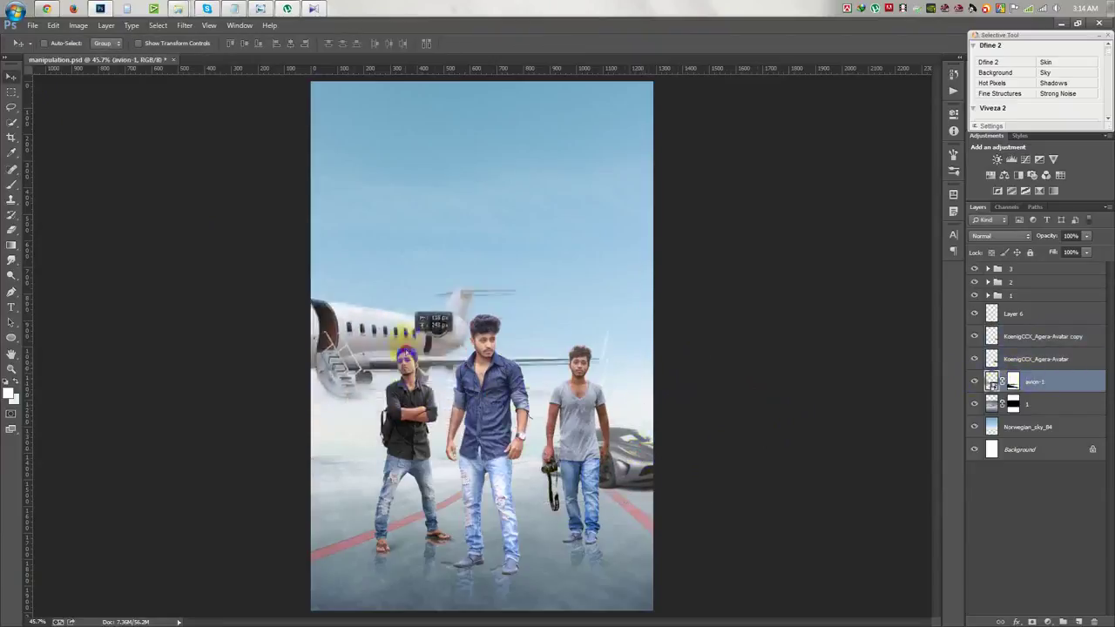
click(1026, 405)
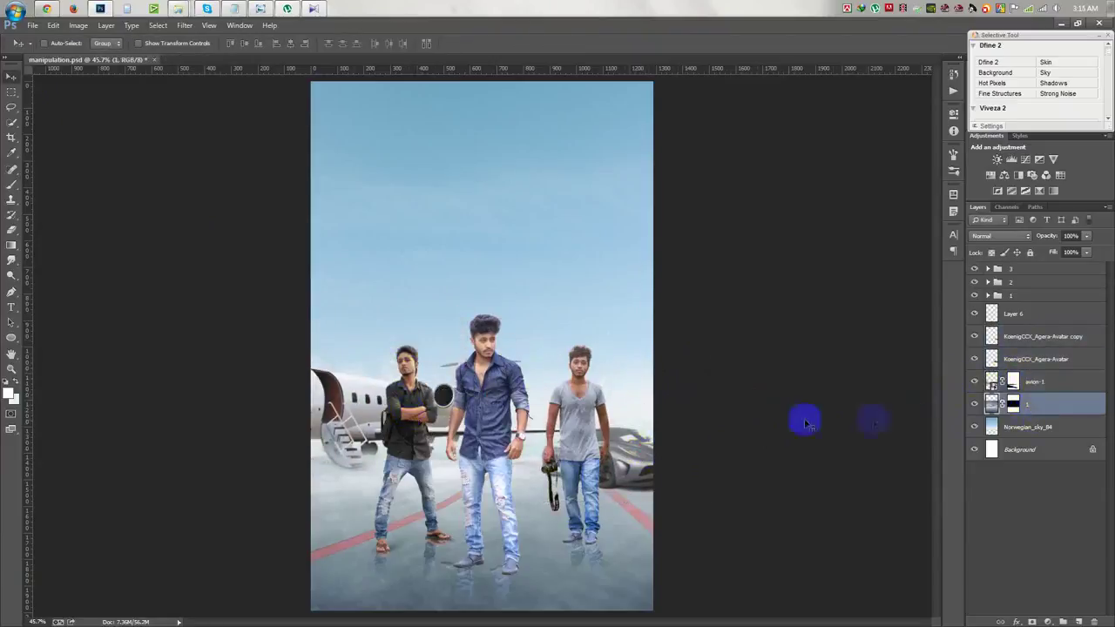
Stretch layer 1 taller, move the sky down, and raise the plane and car layers
key(ctrl+t)
drag(481, 268, 494, 196)
click(1050, 421)
drag(684, 307, 684, 357)
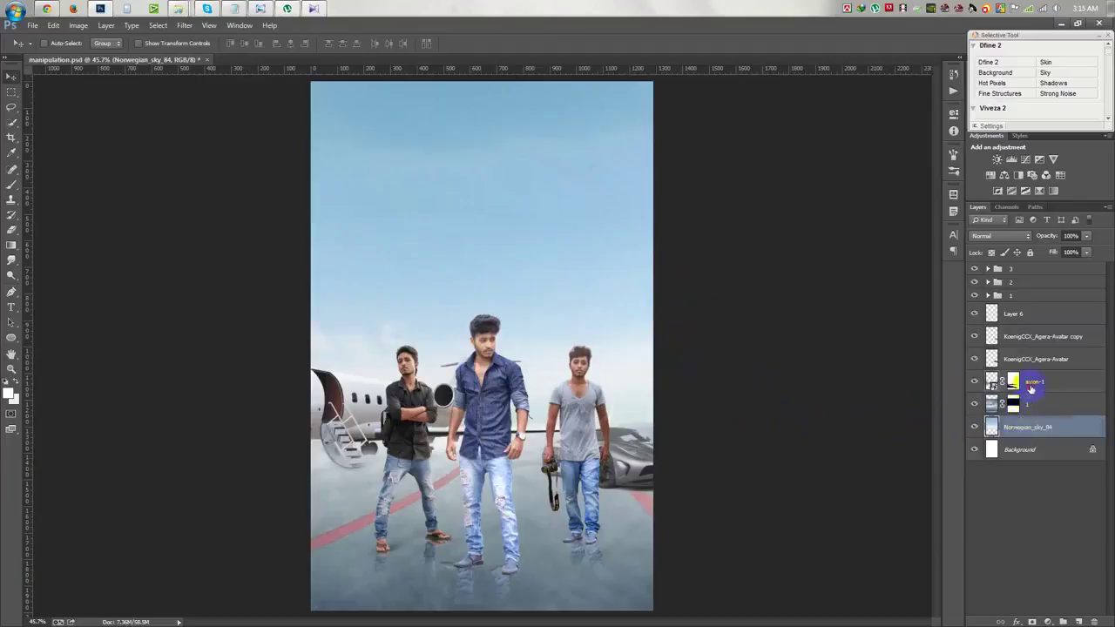
click(1031, 389)
shift+click(1037, 358)
shift+click(1037, 336)
mouse_move(582, 450)
mouse_down()
mouse_move(575, 411)
mouse_move(575, 429)
mouse_up()
Nudge the grey-shirt man left, then enlarge all three men's groups together
click(1021, 294)
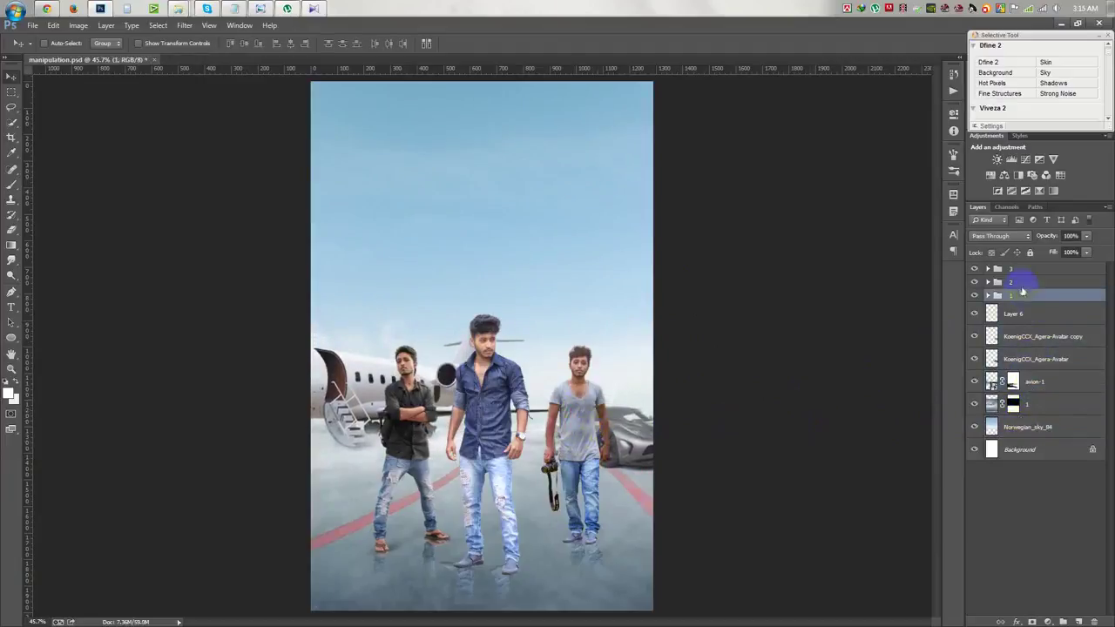
click(1017, 282)
key(Left)
key(Left)
key(Left)
key(Left)
key(Left)
key(Left)
key(Left)
key(Left)
key(Left)
key(Left)
key(Left)
key(Left)
shift+click(1010, 268)
shift+click(1010, 295)
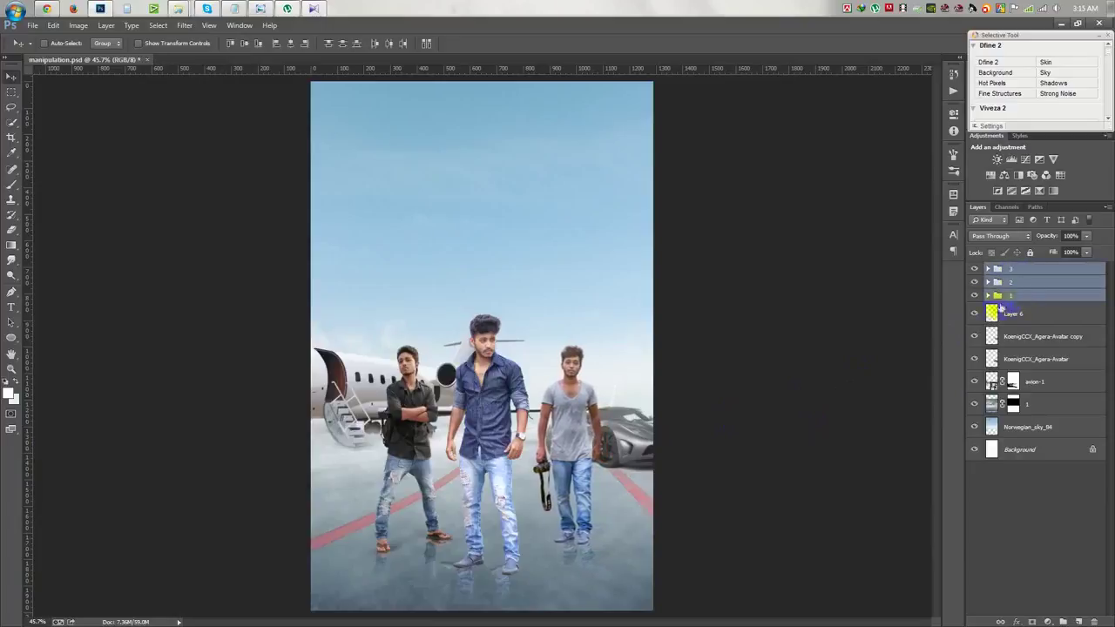
key(ctrl+t)
drag(613, 312, 633, 261)
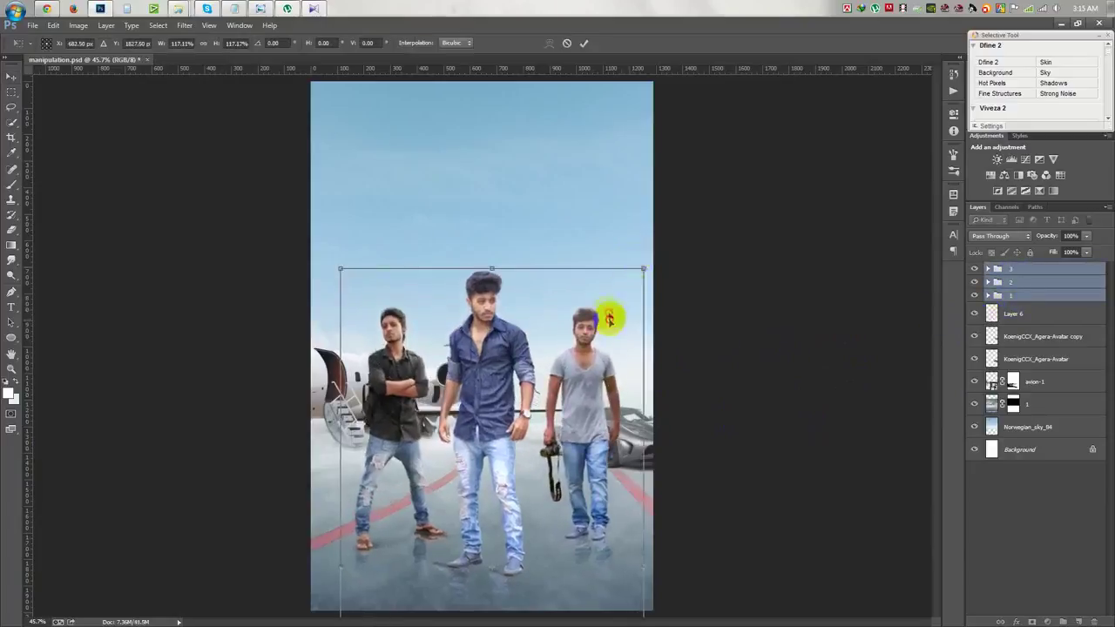
click(584, 43)
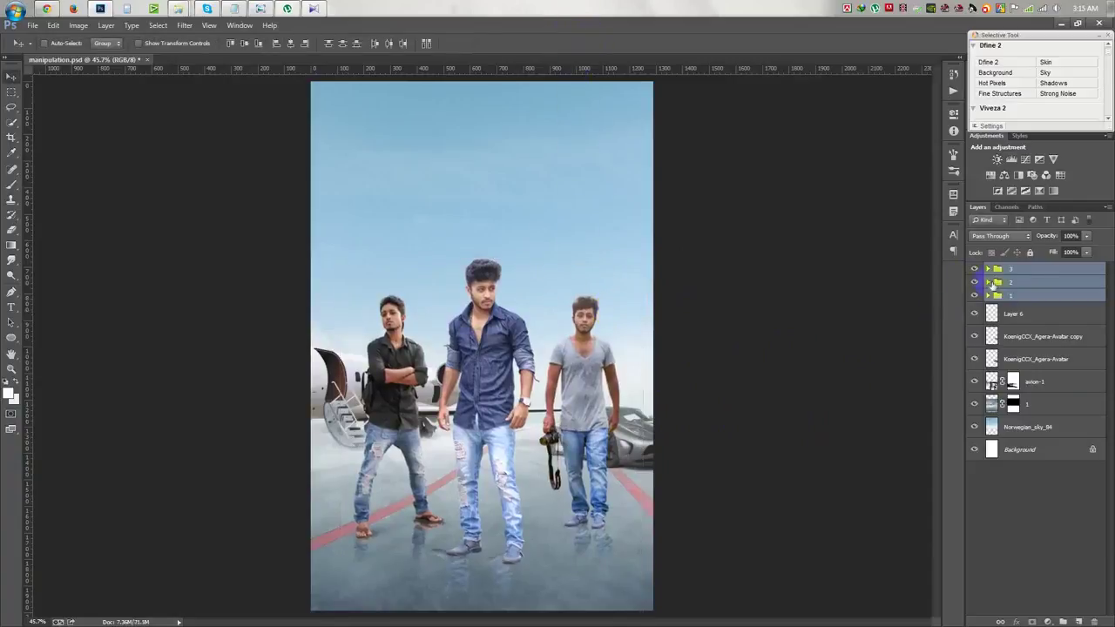
Position group 3's Layer 2 copy reflection just beneath the man's feet
click(987, 283)
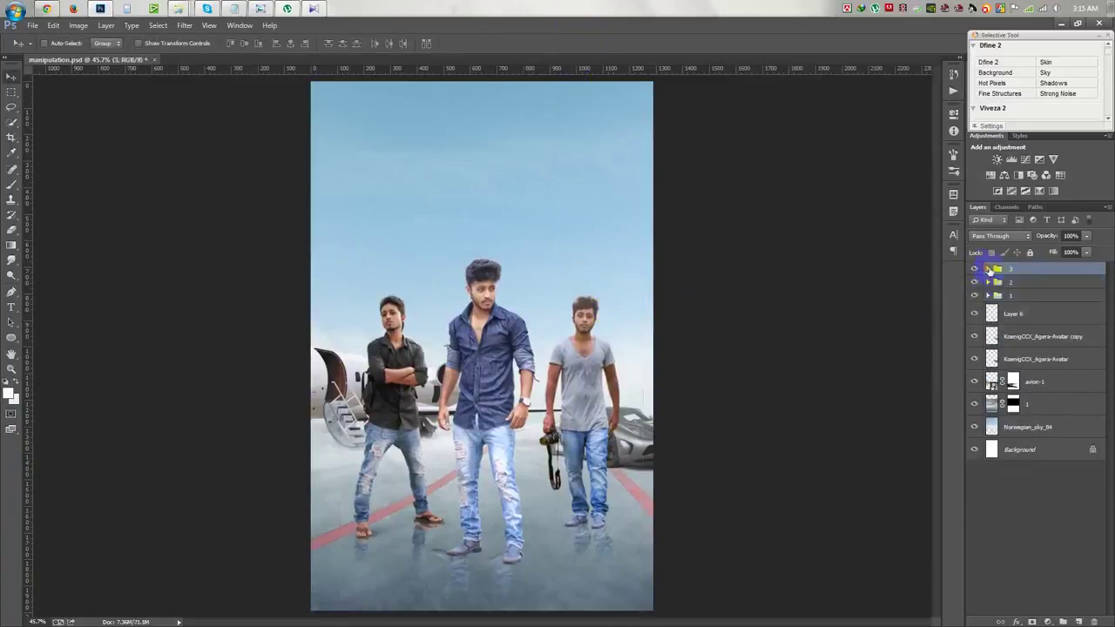
drag(672, 435, 566, 535)
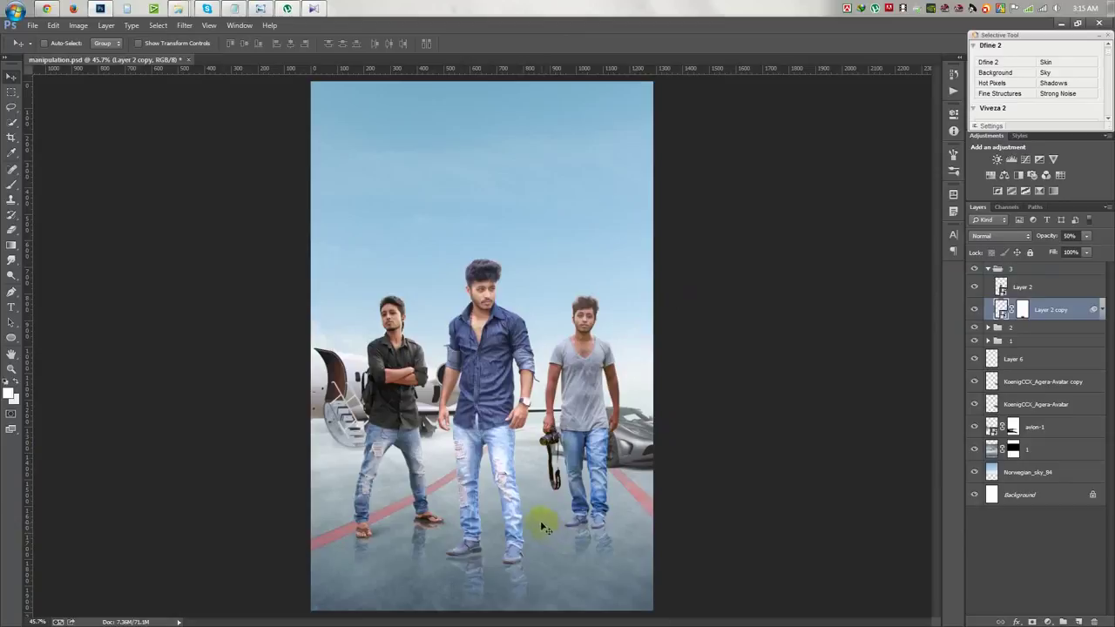
drag(485, 566, 493, 554)
scroll(513, 554, up, 5)
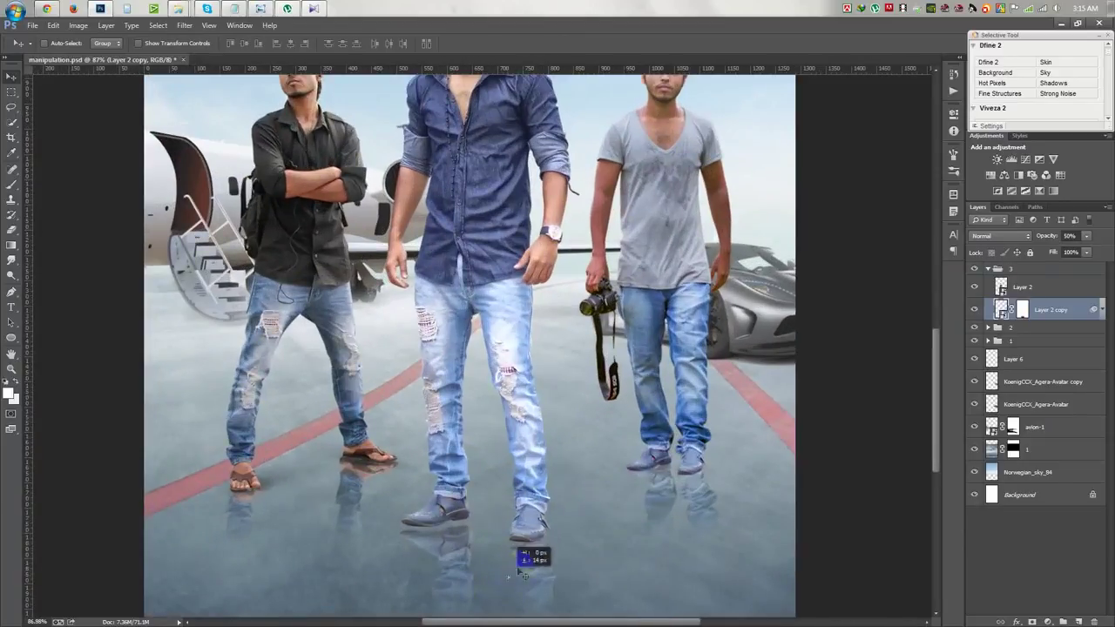
right_click(1052, 316)
key(Escape)
drag(533, 528, 532, 546)
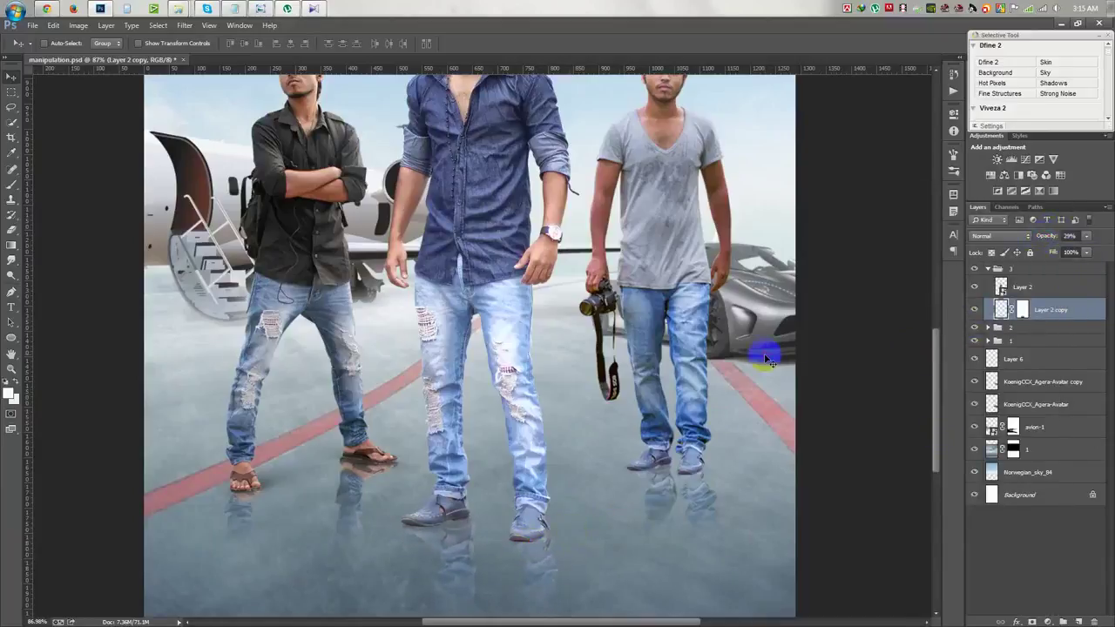
Fit the whole poster on screen, collapse group 3, and add a new empty layer
key(ctrl+0)
click(987, 269)
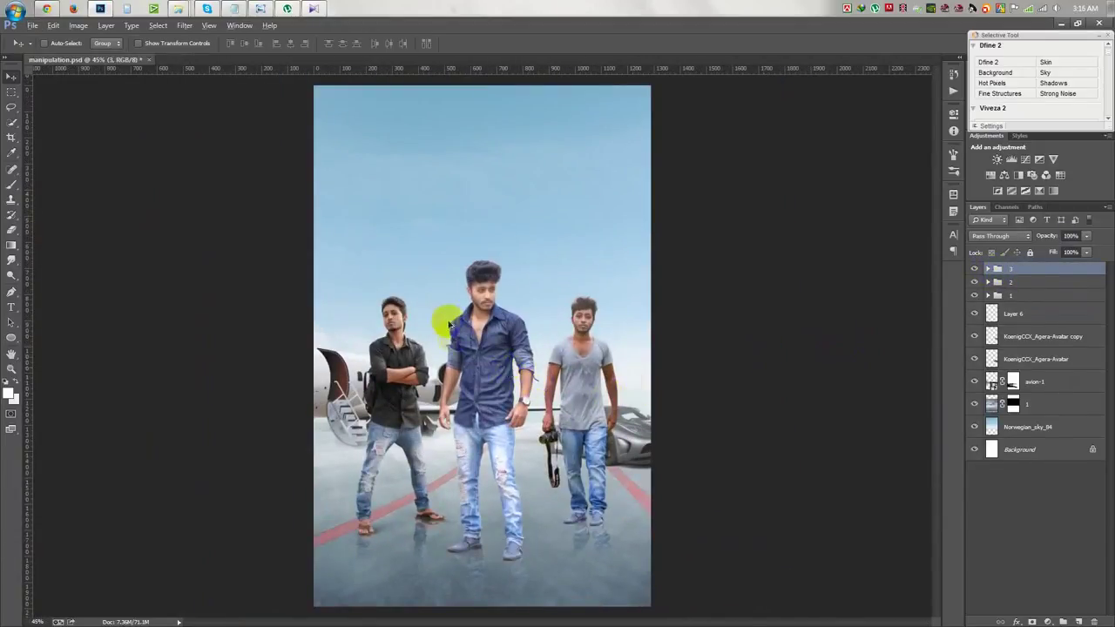
scroll(451, 328, up, 3)
click(1078, 619)
Sample a near-white colour, dab a soft brush glow between the left and middle men, and blend it Screen
click(12, 184)
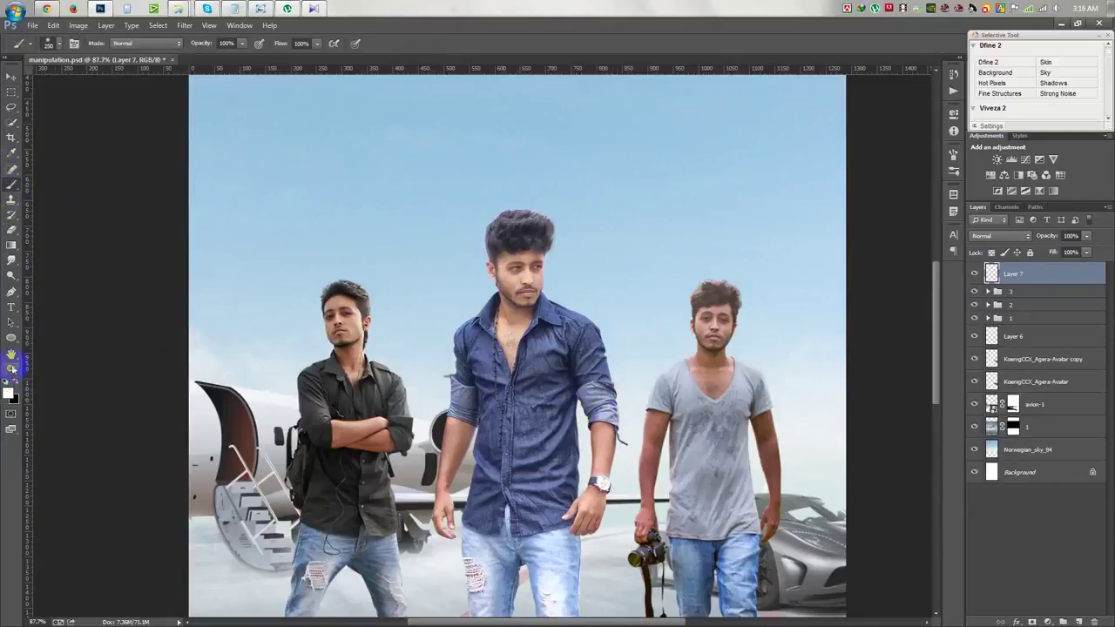
click(14, 398)
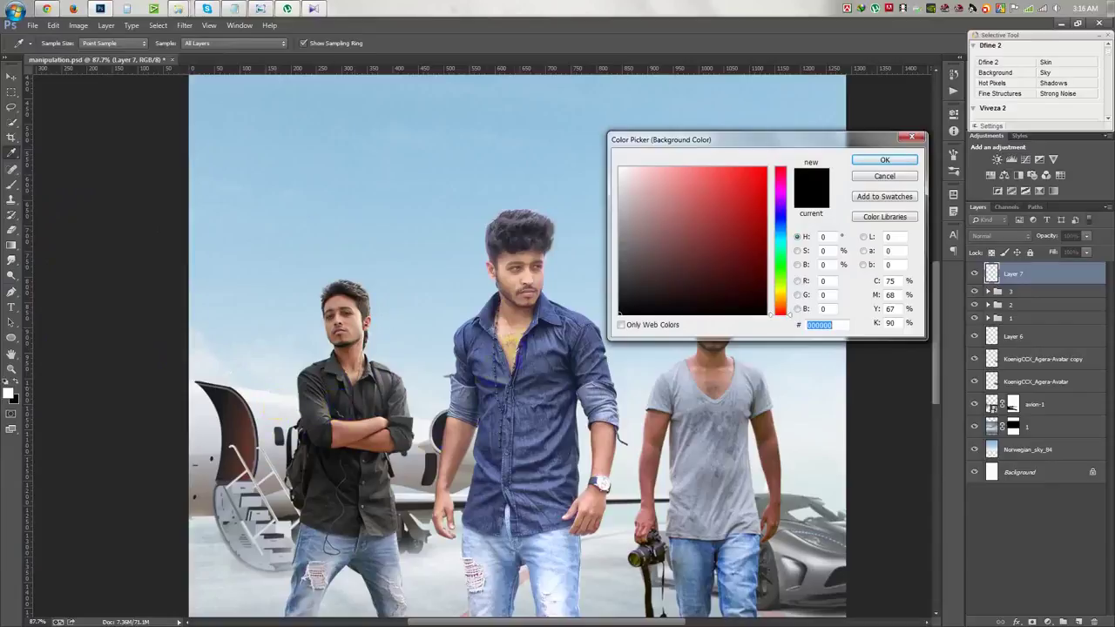
drag(632, 449, 760, 279)
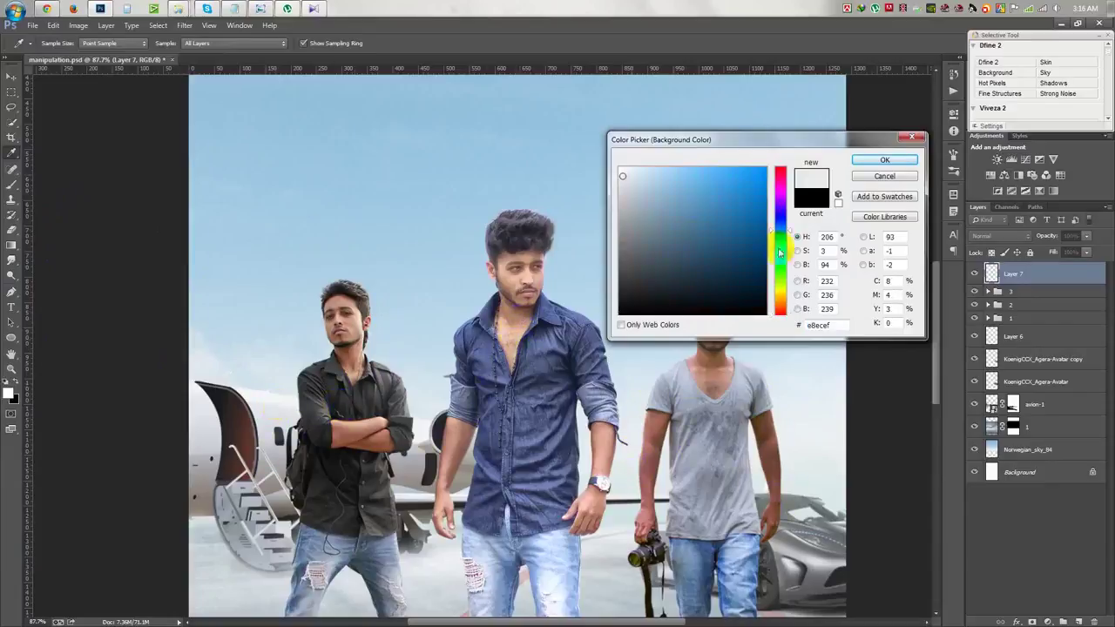
click(887, 160)
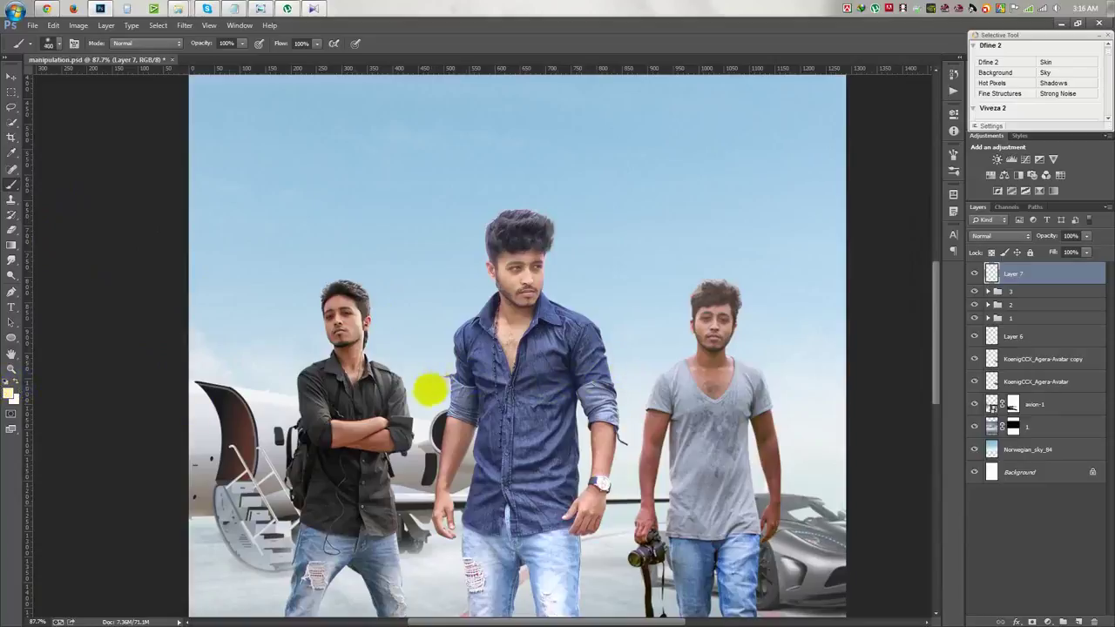
click(431, 392)
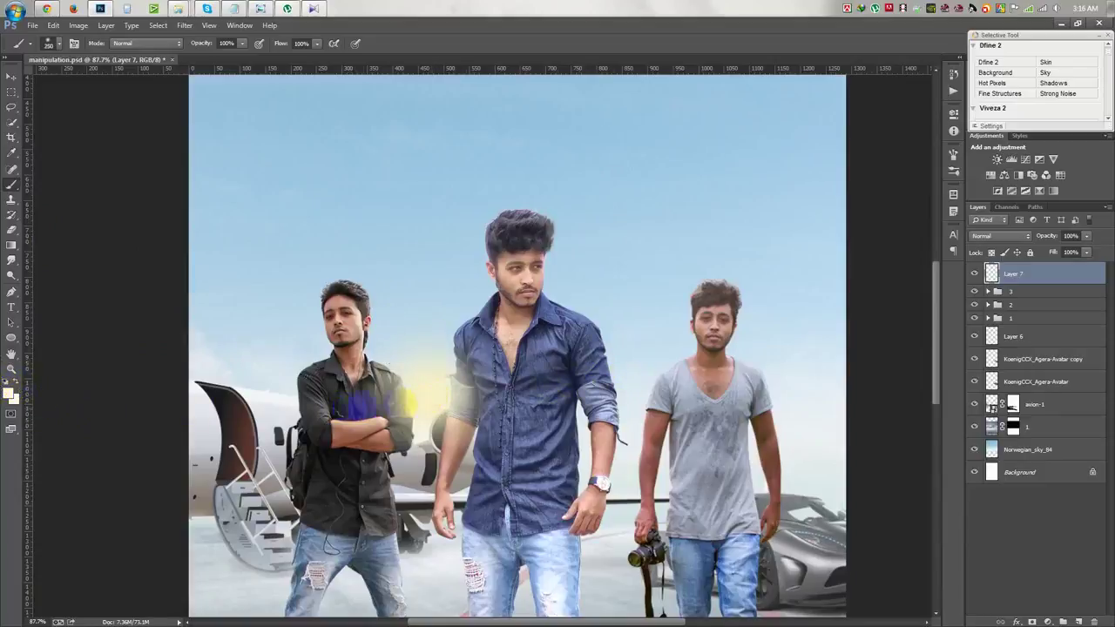
click(1002, 236)
click(988, 330)
click(12, 77)
key(ctrl+t)
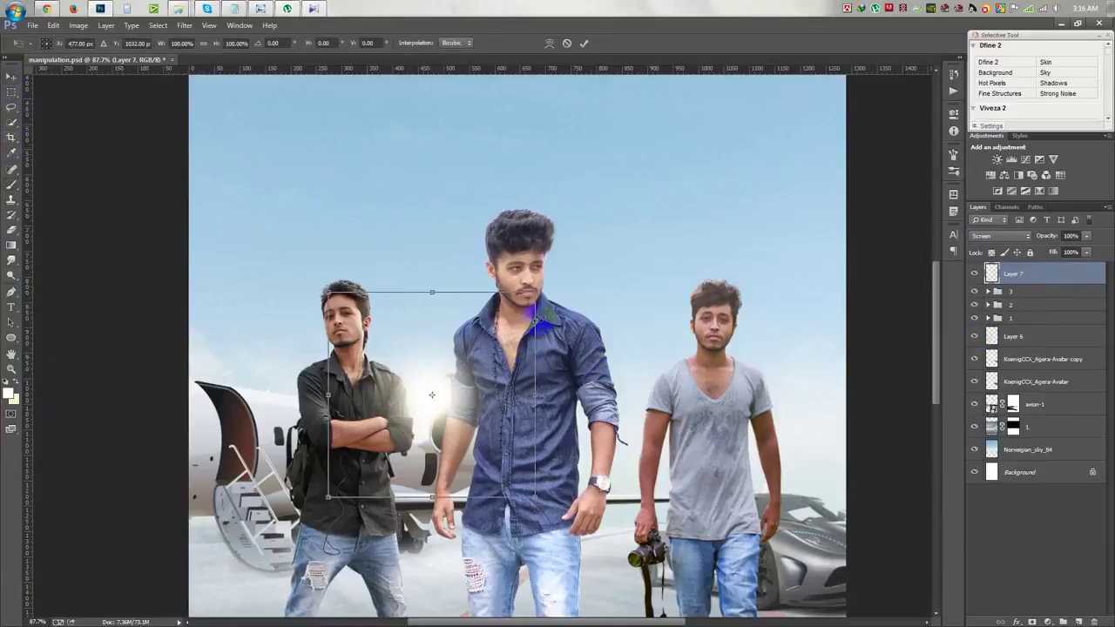
Enlarge the glow, then place a smaller duplicate on the middle man's arm
drag(535, 291, 559, 270)
key(Return)
mouse_move(448, 385)
mouse_down()
mouse_move(659, 433)
mouse_move(668, 398)
mouse_up()
key(ctrl+t)
drag(774, 254, 630, 398)
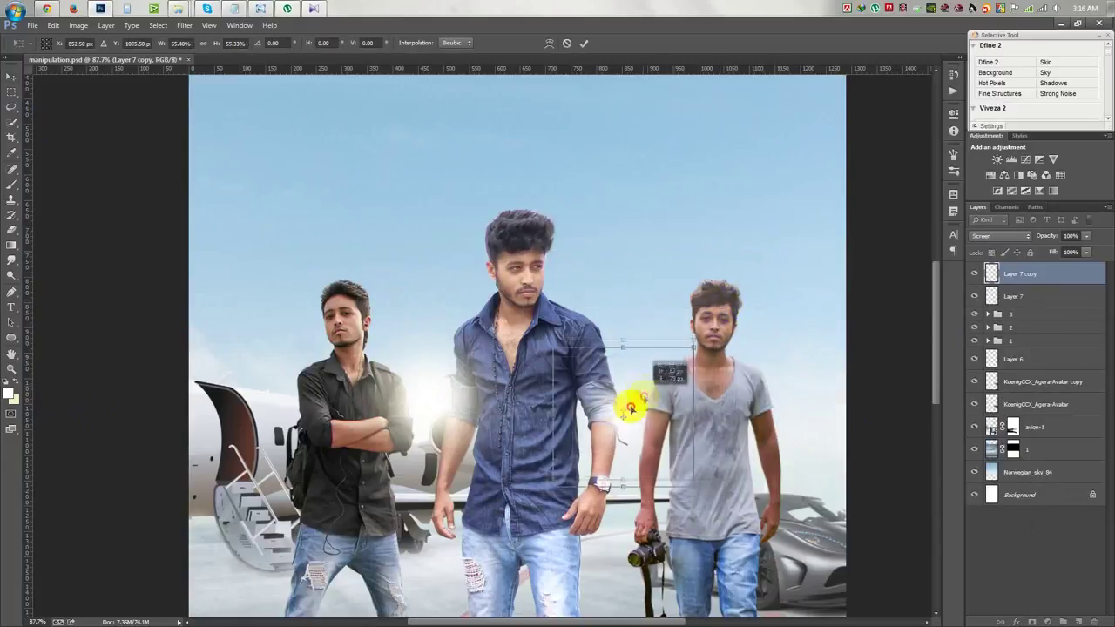
drag(647, 348, 601, 407)
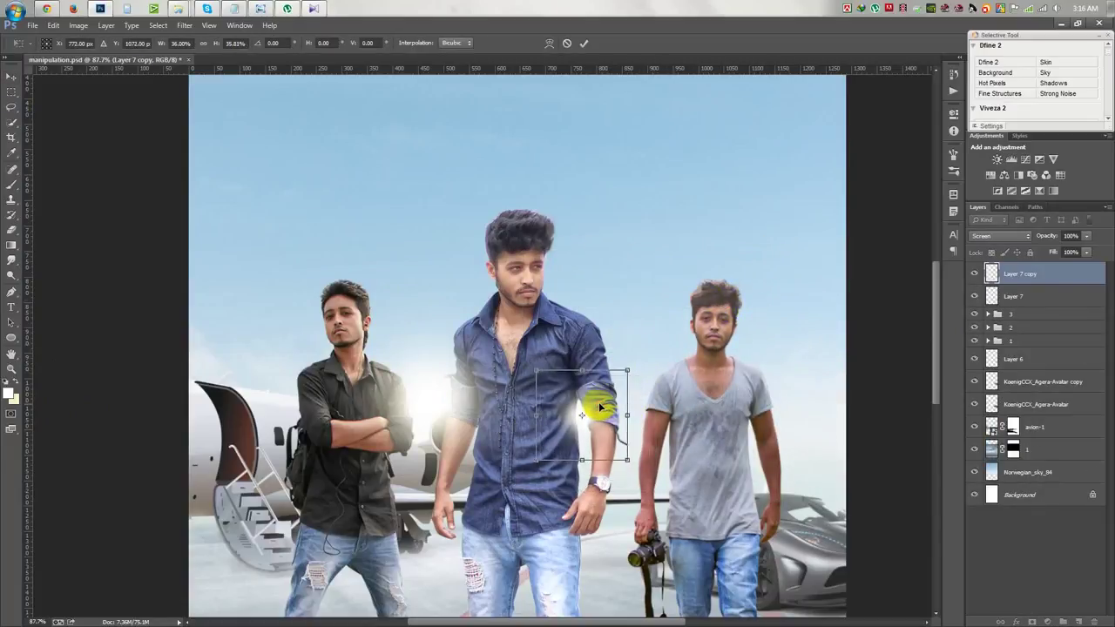
key(Return)
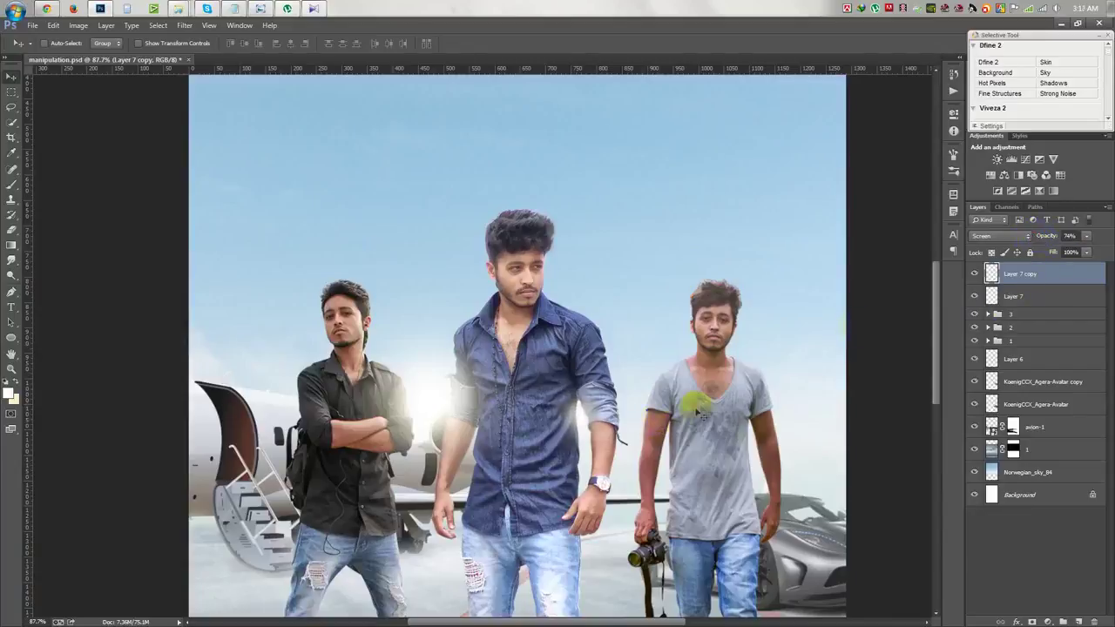
Add glow copies on the left man's arm, the right man's neck, and one more spot
drag(702, 410, 335, 403)
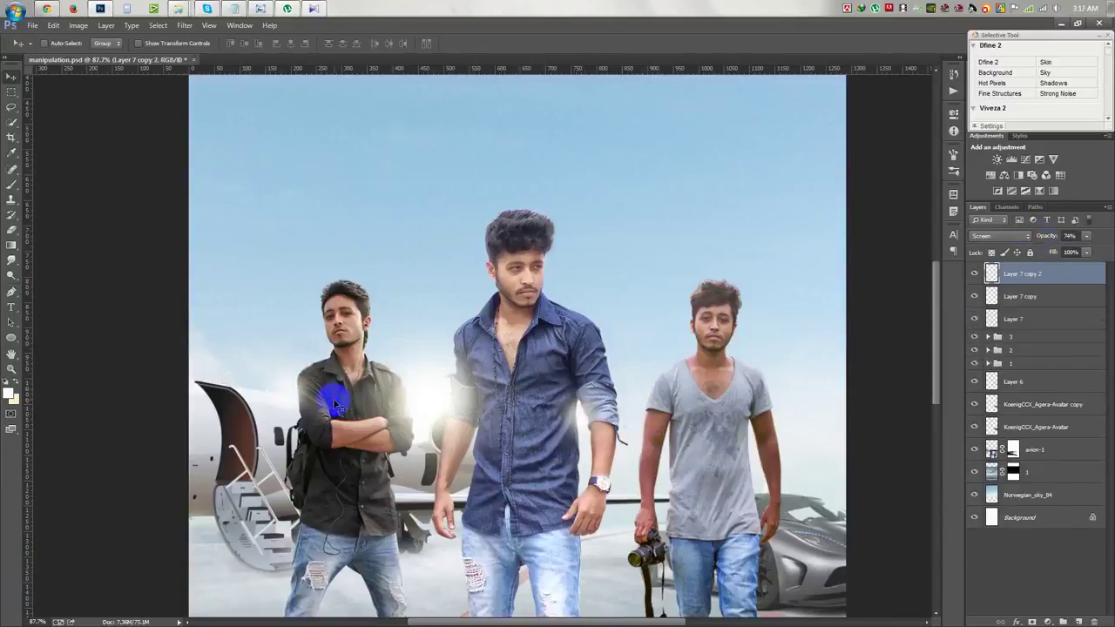
mouse_move(385, 340)
mouse_down()
mouse_move(331, 400)
mouse_move(684, 349)
mouse_move(710, 236)
mouse_move(766, 171)
mouse_up()
scroll(331, 401, down, 2)
key(ctrl+t)
drag(706, 234, 732, 285)
key(Return)
drag(680, 344, 851, 410)
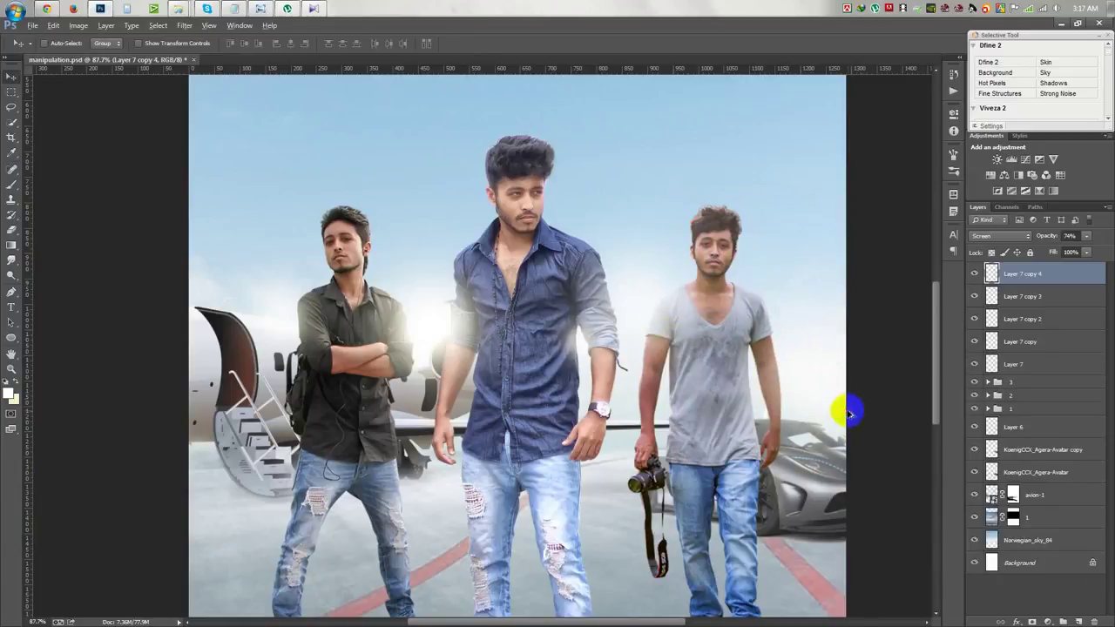
scroll(480, 456, down, 3)
scroll(459, 424, up, 1)
scroll(459, 425, down, 1)
scroll(515, 418, down, 1)
scroll(514, 420, up, 1)
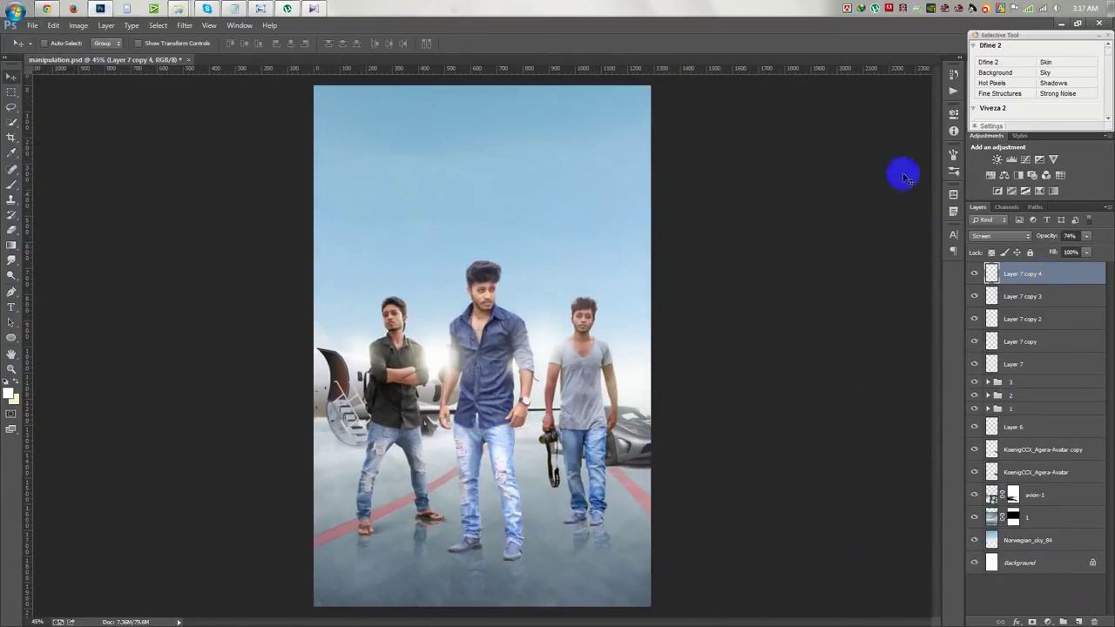
Merge the visible image into a new Layer 8 with Apply Image
click(1078, 622)
click(78, 25)
click(104, 182)
click(654, 173)
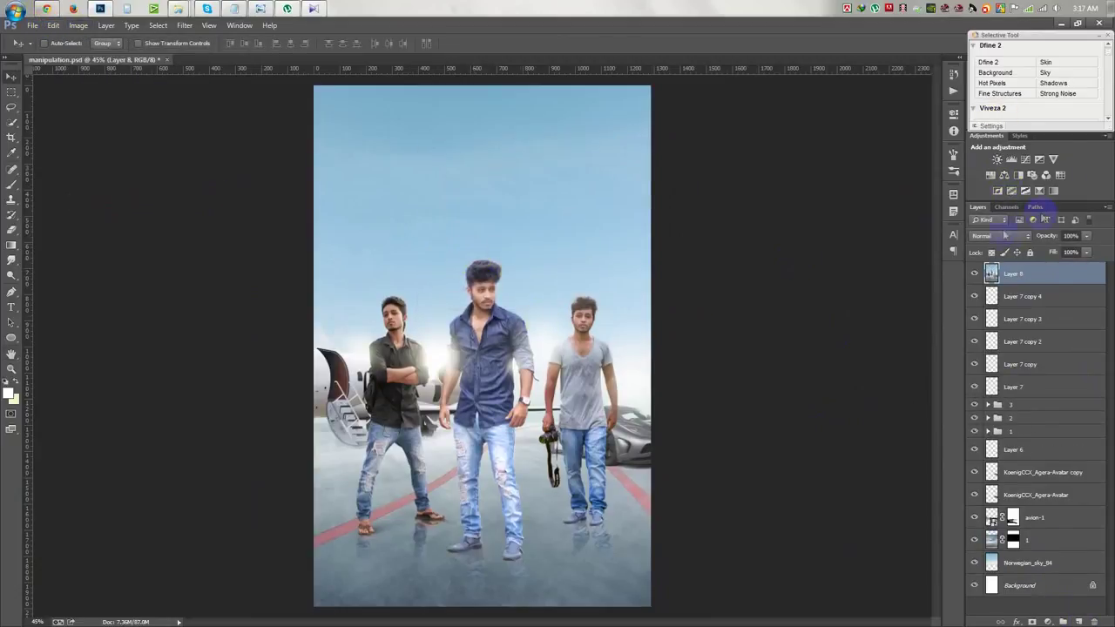
Darken the bottom with a Camera Raw graduated filter of negative exposure
click(185, 26)
click(224, 105)
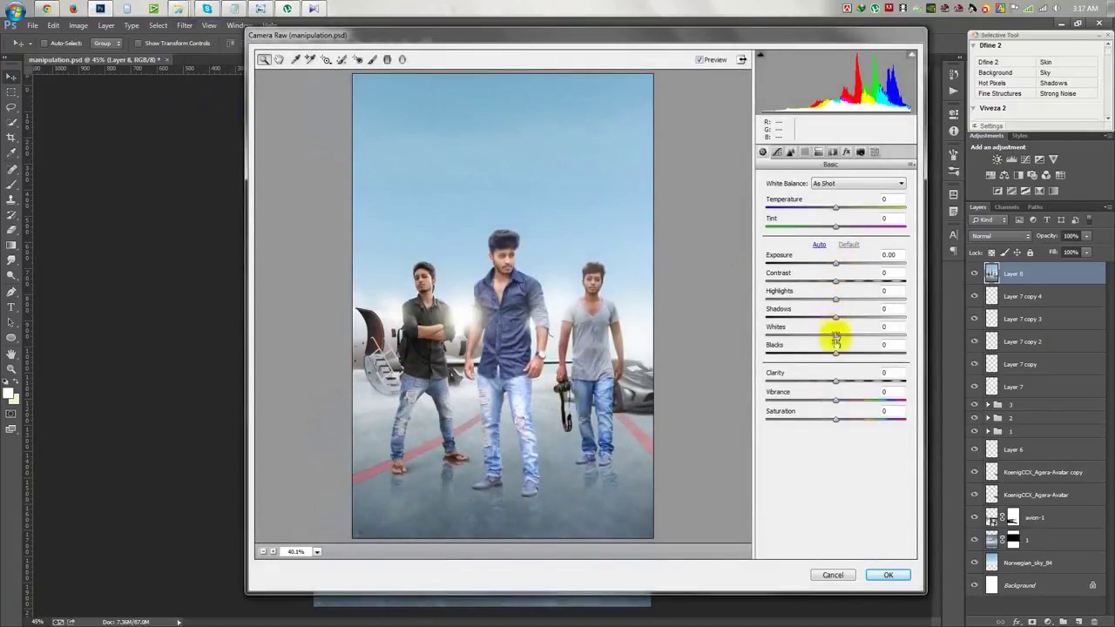
click(373, 60)
mouse_move(497, 481)
mouse_down()
mouse_move(517, 355)
mouse_move(500, 194)
mouse_up()
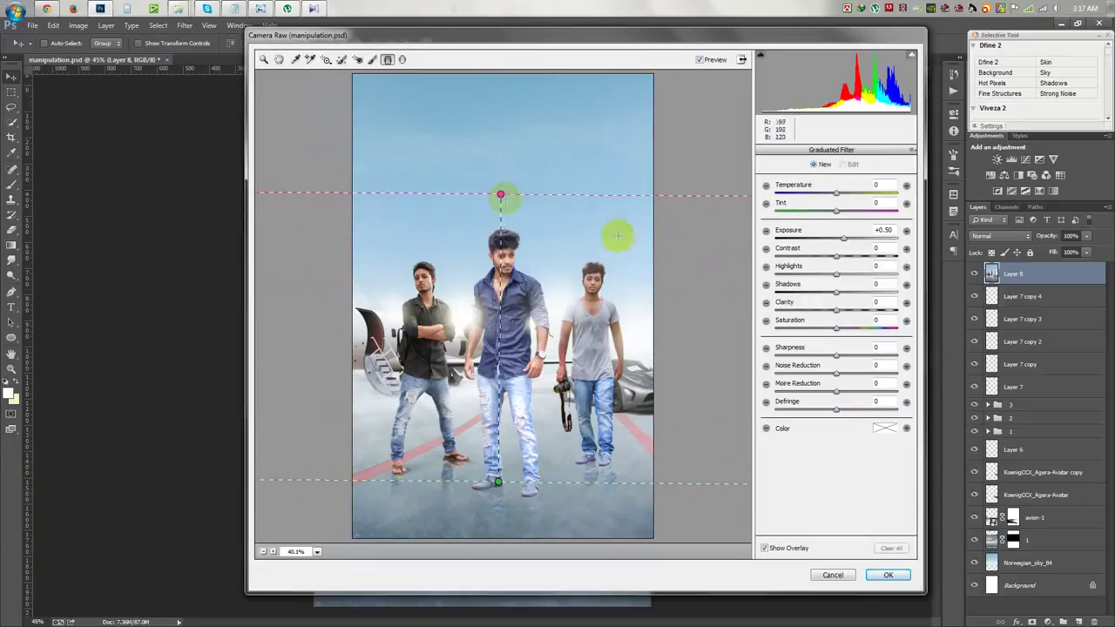
drag(843, 242, 822, 241)
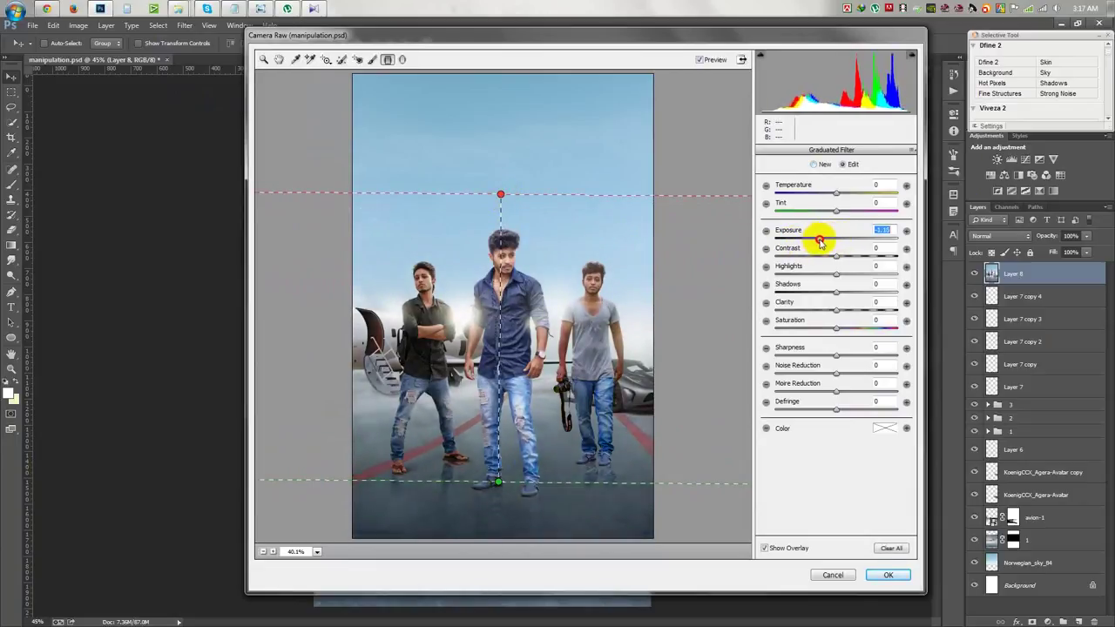
click(882, 576)
click(183, 27)
click(224, 94)
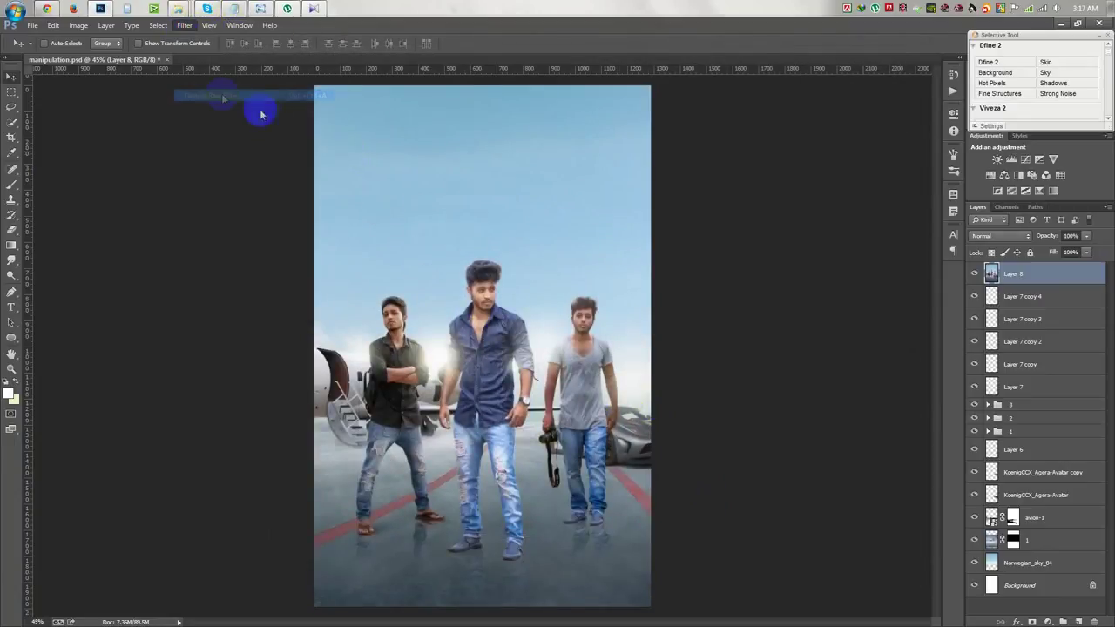
Lower Highlights, pull tone curve Shadows to -28, and draw a radial ellipse around the men
mouse_move(839, 299)
mouse_down()
mouse_move(793, 305)
mouse_move(913, 319)
mouse_move(825, 338)
mouse_move(841, 335)
mouse_move(857, 357)
mouse_move(816, 355)
mouse_up()
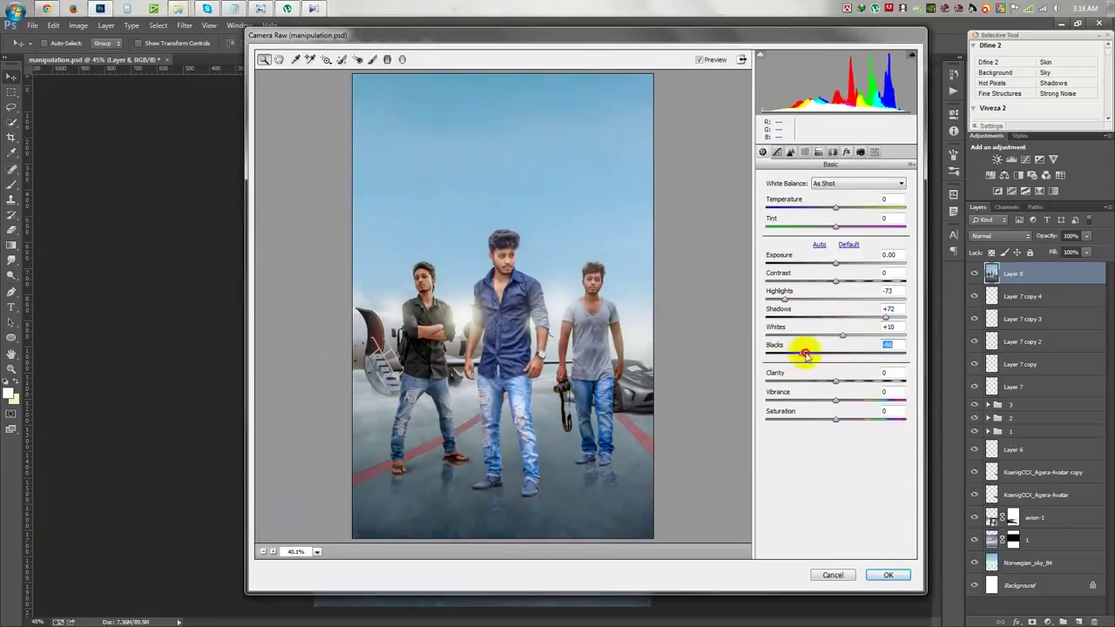
click(777, 151)
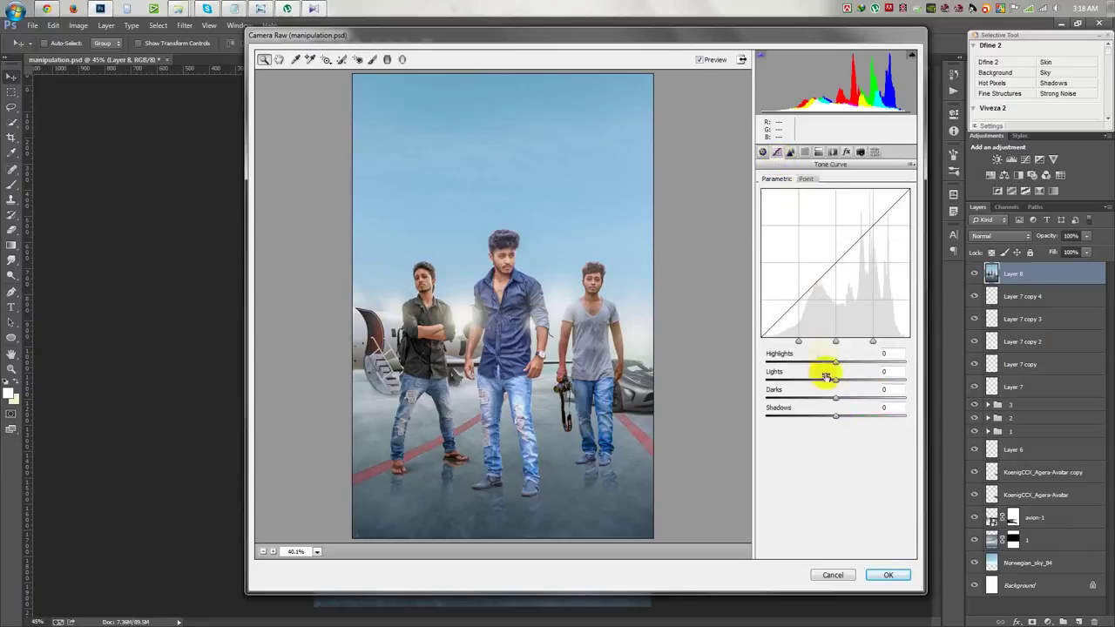
mouse_move(836, 415)
mouse_down()
mouse_move(777, 418)
mouse_move(888, 418)
mouse_move(789, 418)
mouse_move(859, 392)
mouse_move(835, 399)
mouse_move(848, 375)
mouse_move(830, 381)
mouse_move(842, 363)
mouse_move(809, 364)
mouse_move(841, 362)
mouse_up()
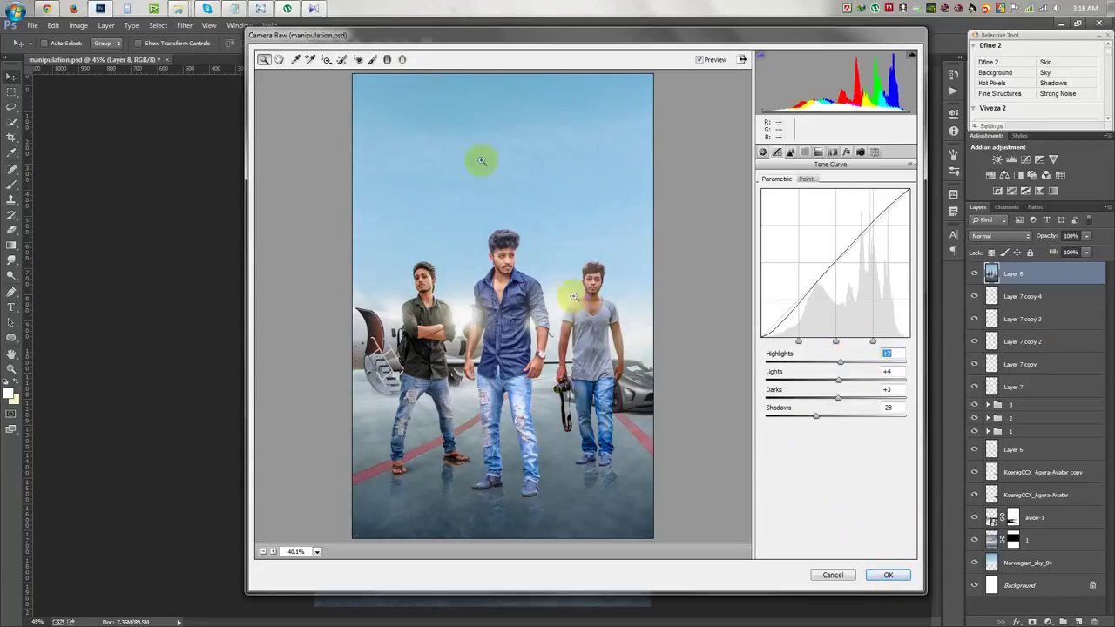
click(402, 59)
drag(492, 293, 575, 336)
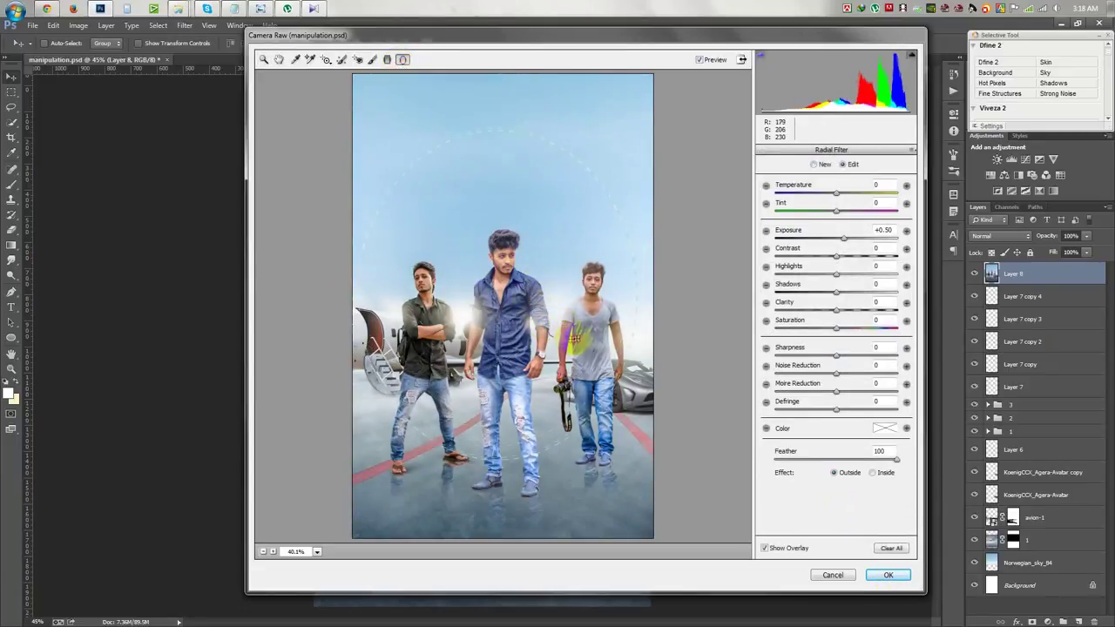
Set the radial filter to Outside at -0.65 exposure, enlarge the oval around the men, and apply
click(882, 473)
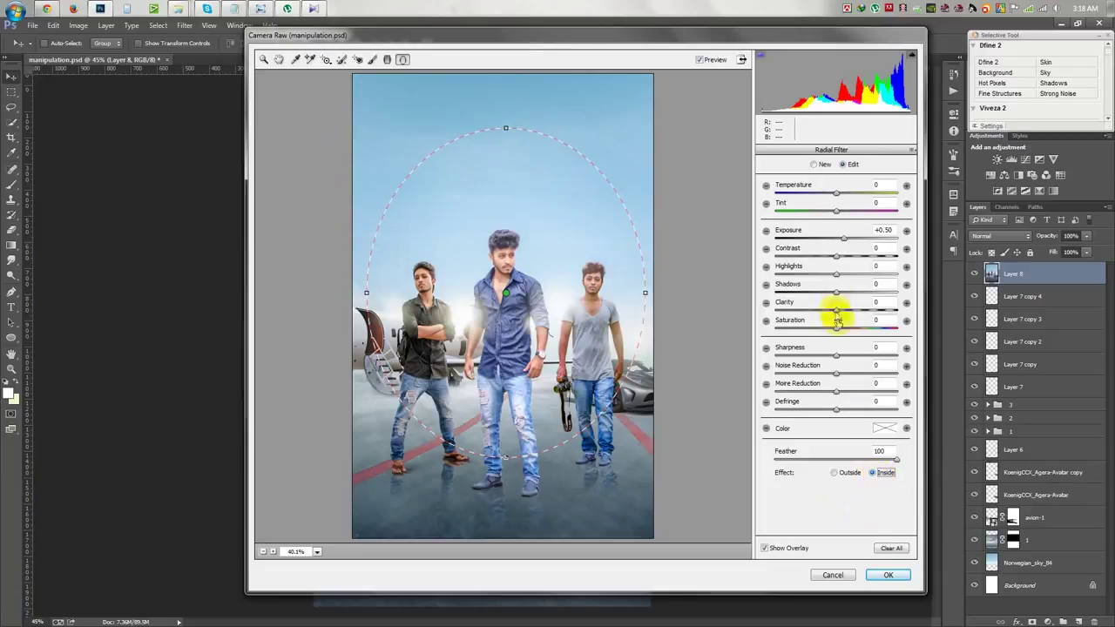
click(850, 474)
drag(843, 239, 825, 245)
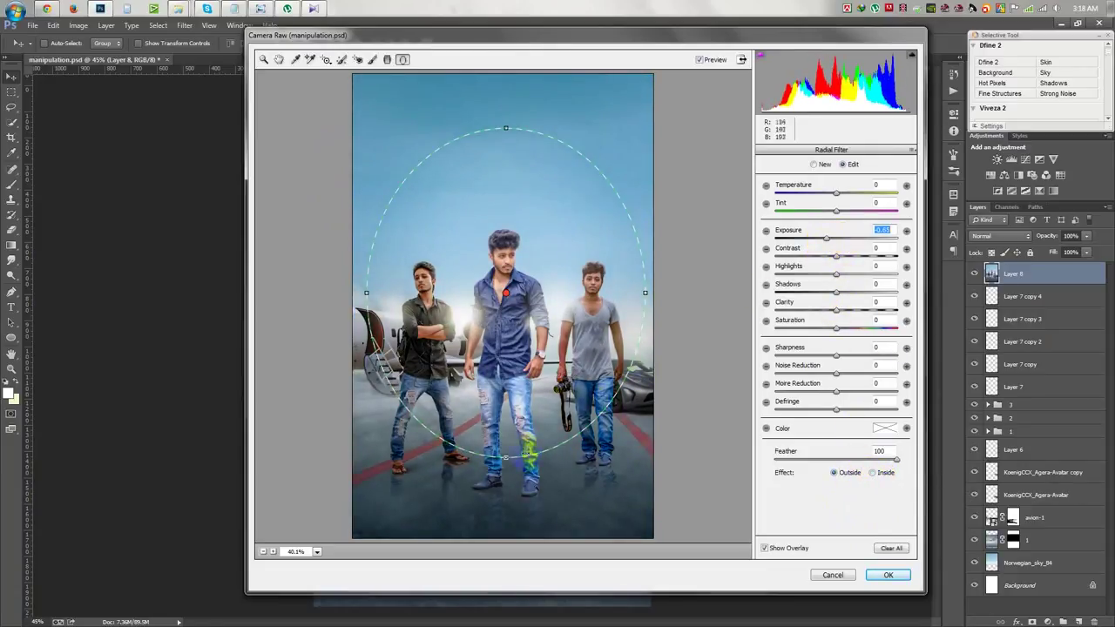
drag(505, 458, 507, 493)
drag(645, 294, 664, 289)
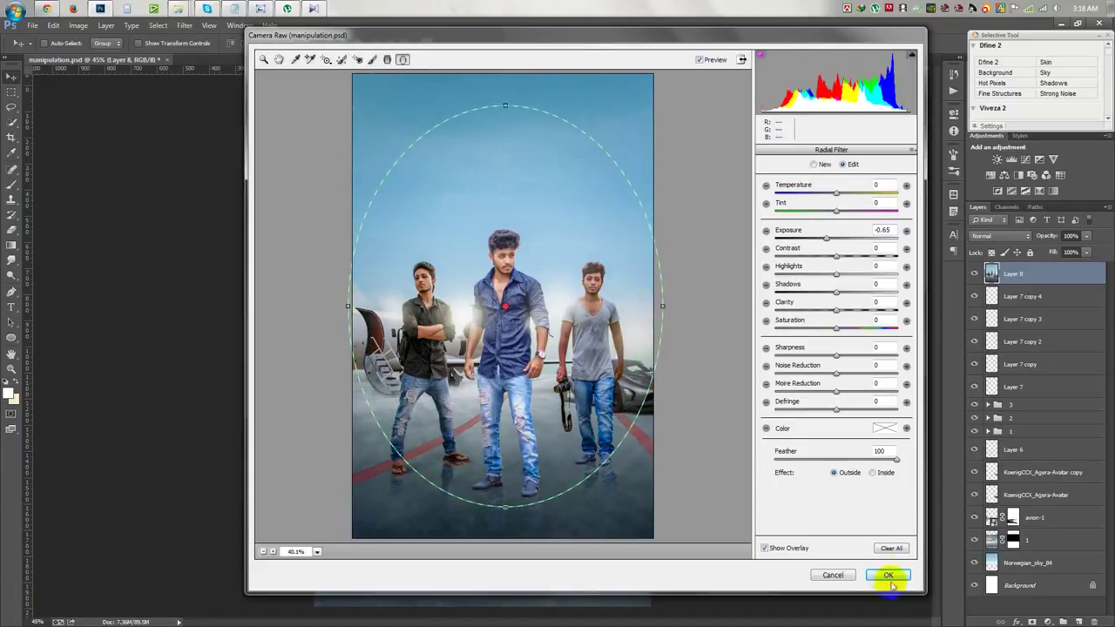
click(888, 575)
click(184, 25)
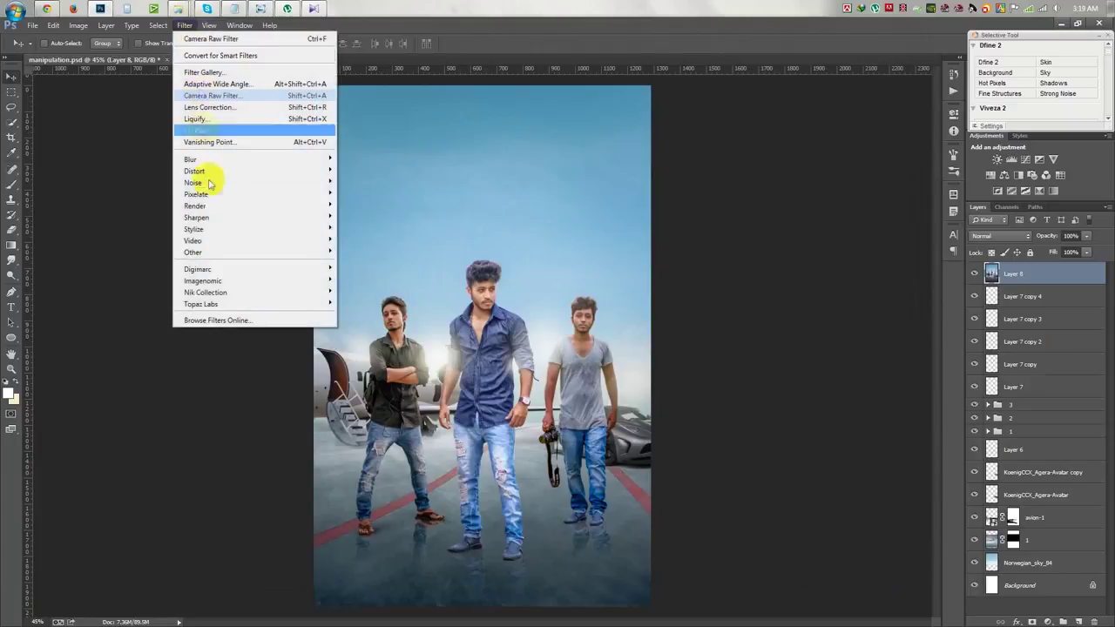
Check the image size unchanged, then launch Nik Color Efex Pro 4 on the poster
click(78, 28)
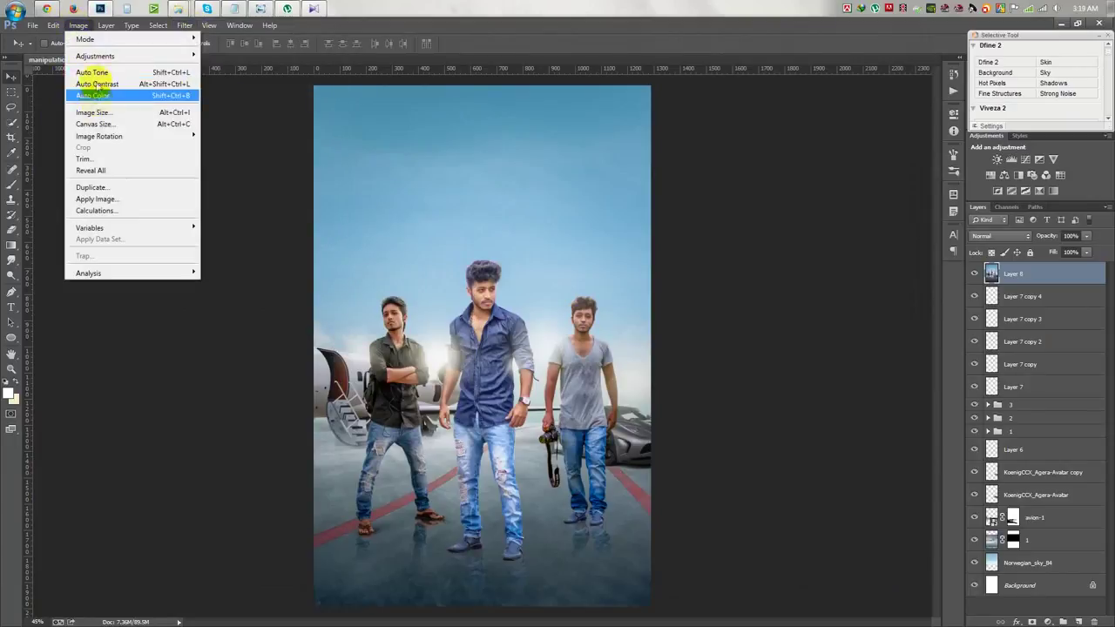
click(82, 110)
click(662, 303)
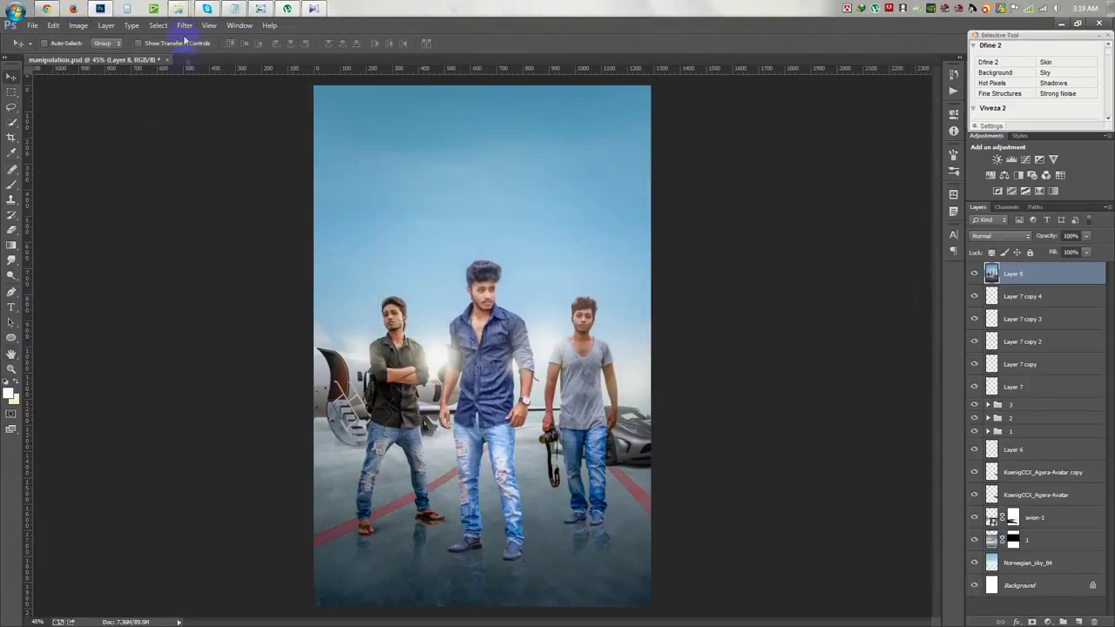
click(157, 25)
click(350, 304)
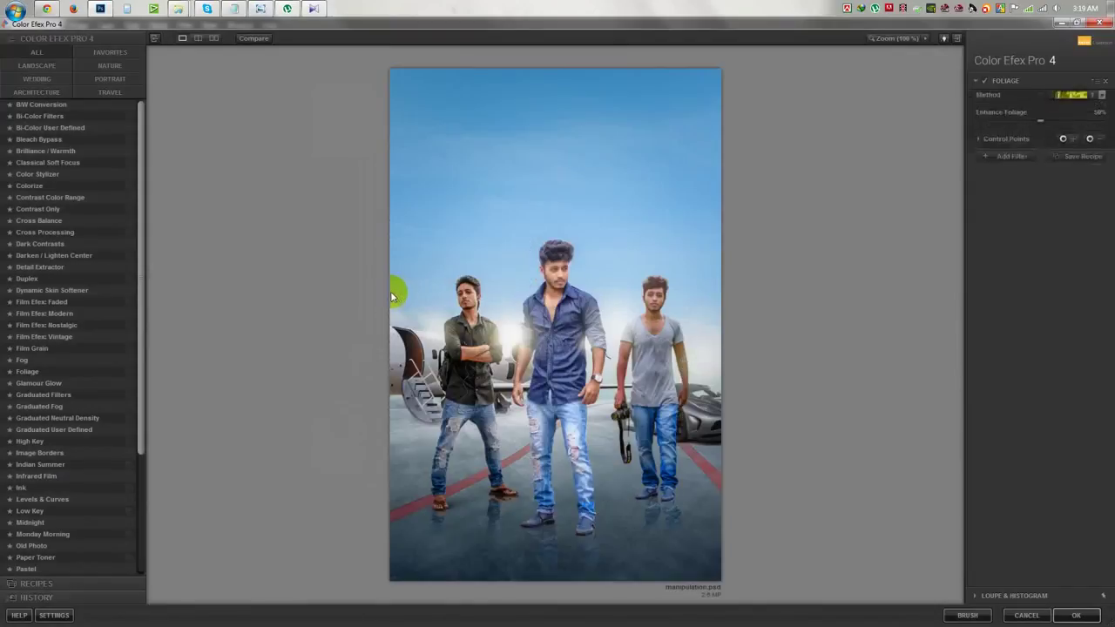
Apply Cross Processing with method L05 at about 43% strength, then add a second filter slot
click(45, 230)
drag(1019, 132, 1042, 136)
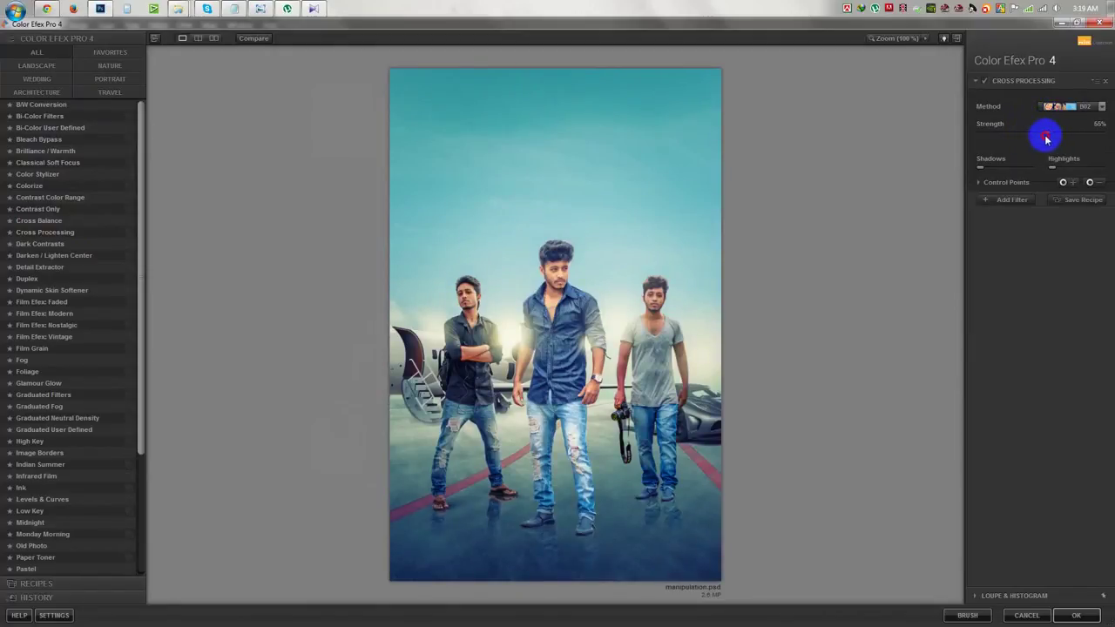
click(1060, 107)
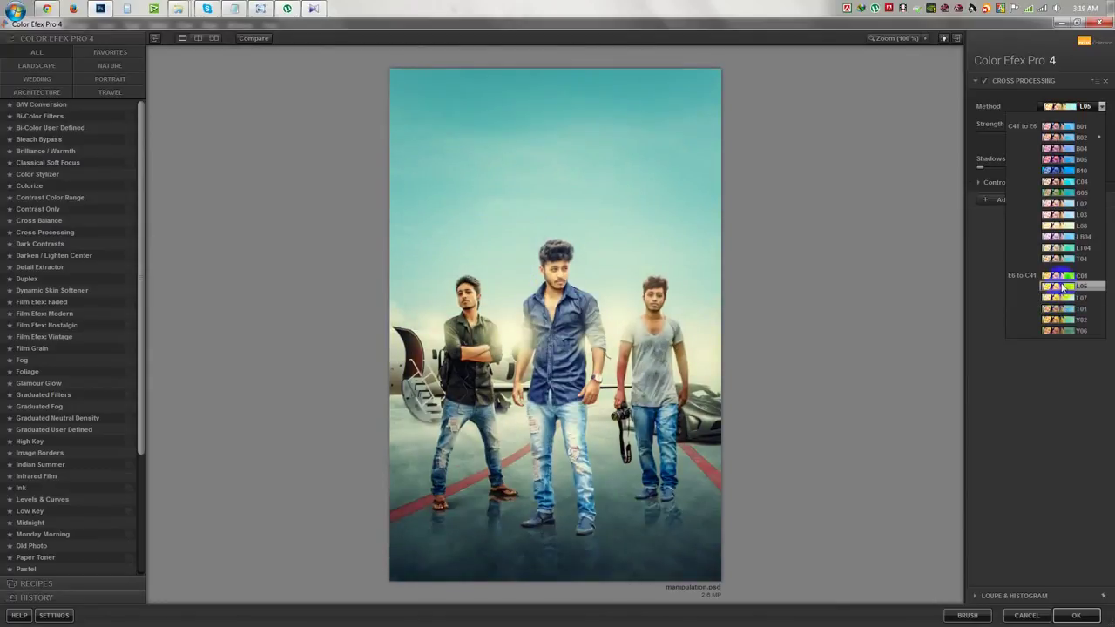
click(1062, 286)
drag(1041, 135, 1030, 139)
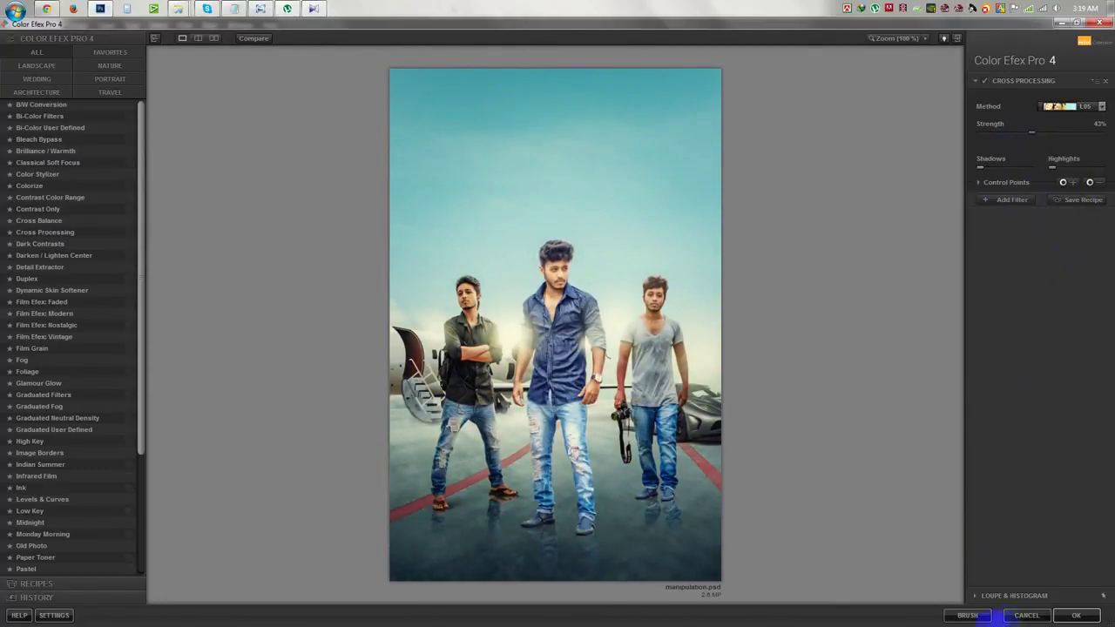
click(1014, 199)
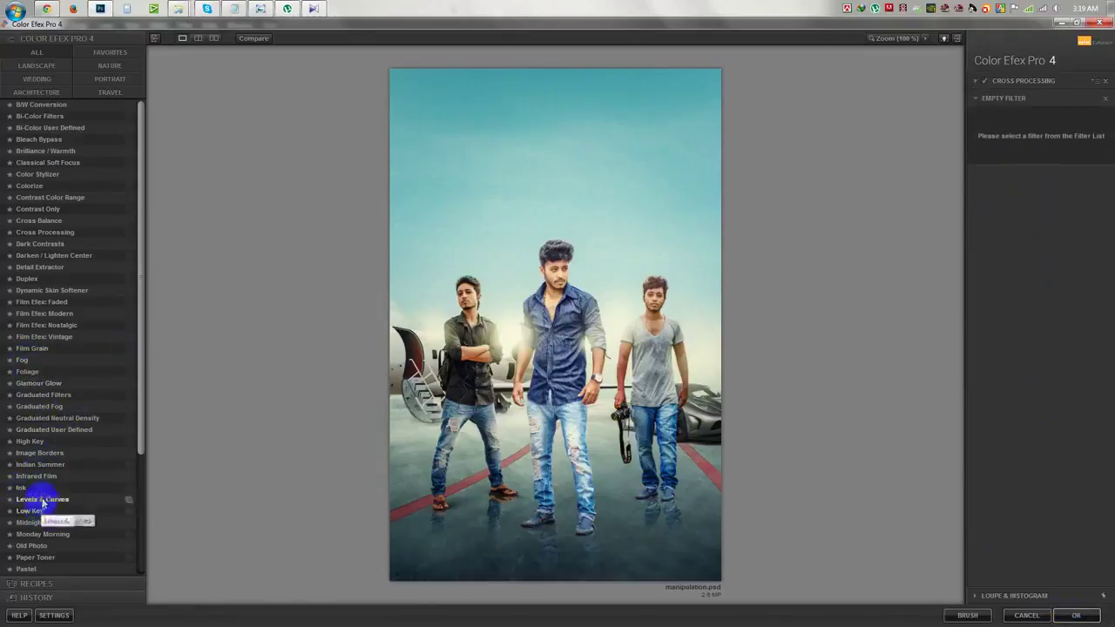
Try Detail Extractor in the second slot with a lower amount and higher saturation
click(37, 267)
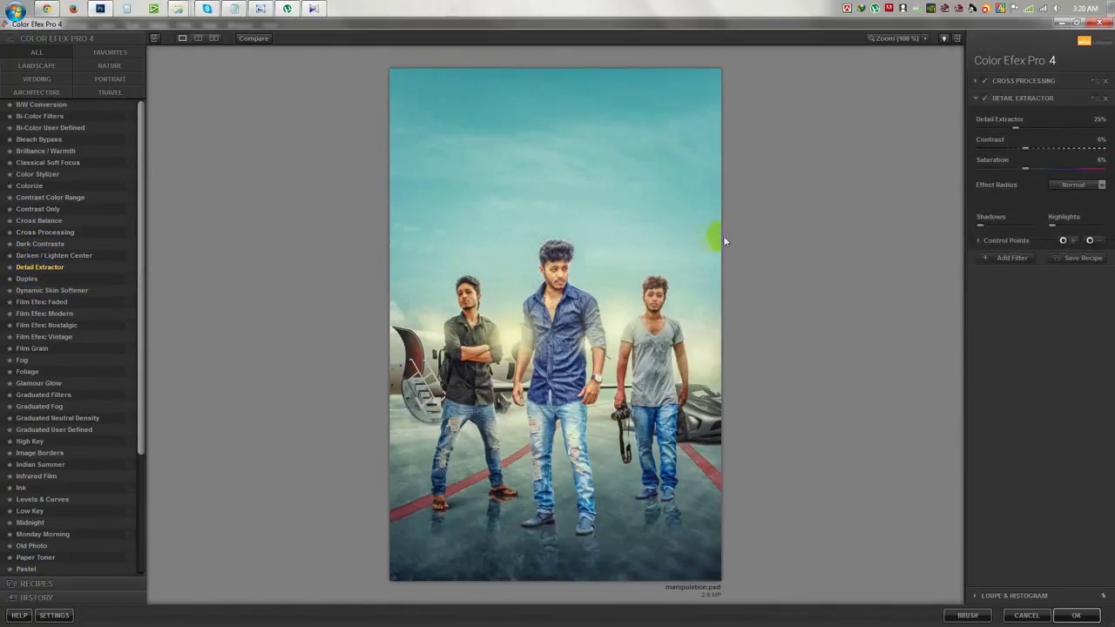
drag(1015, 128, 1010, 133)
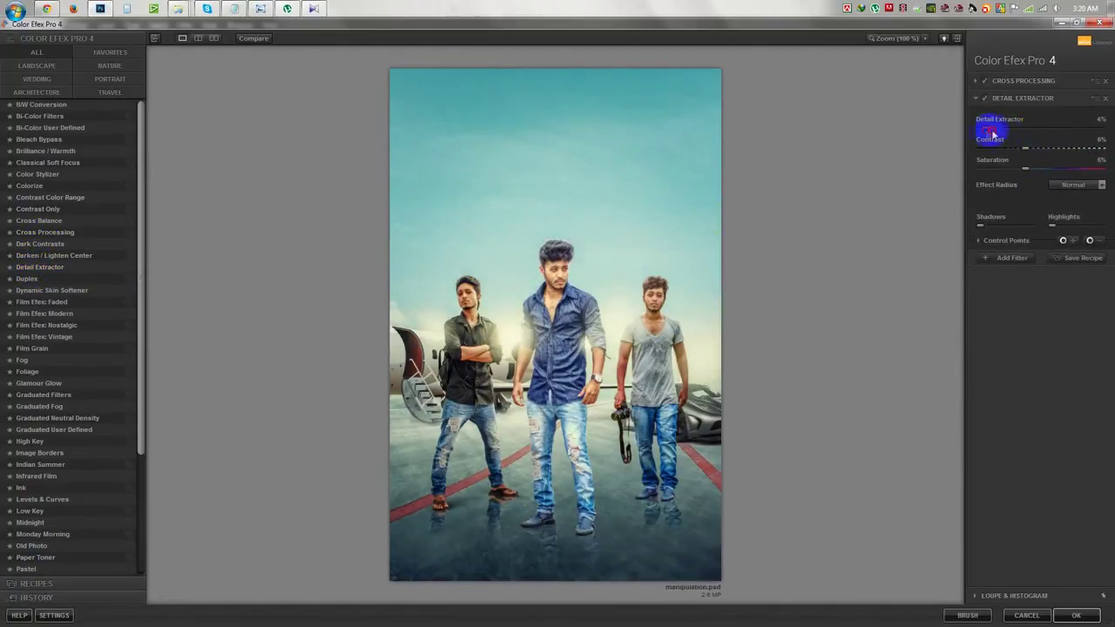
mouse_move(987, 133)
mouse_down()
mouse_move(1008, 151)
mouse_move(998, 149)
mouse_move(1029, 154)
mouse_up()
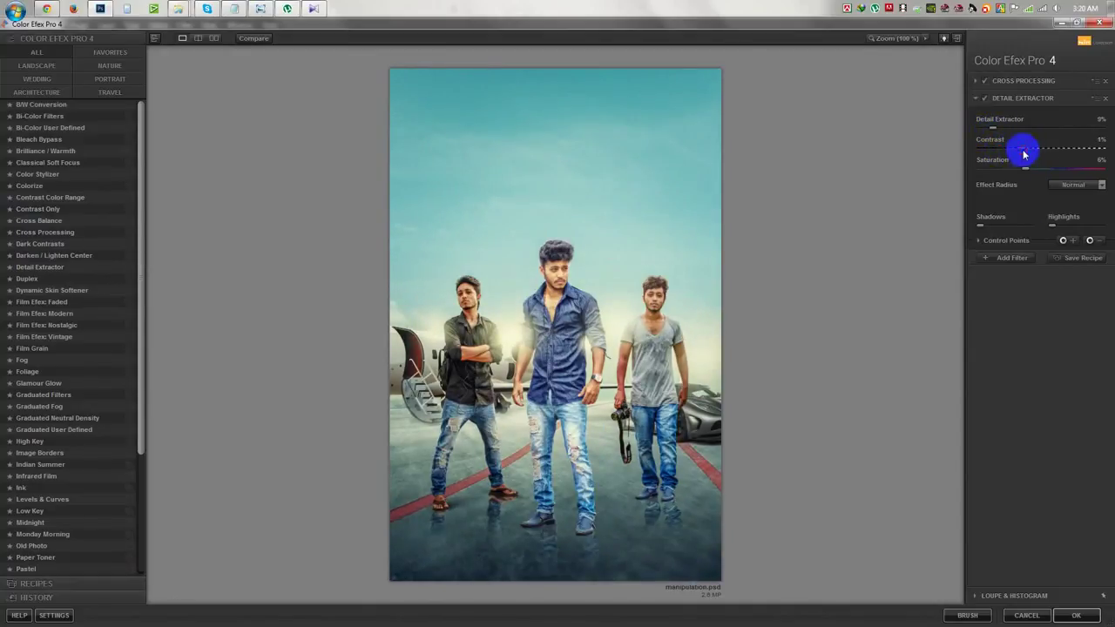
drag(994, 173, 1030, 171)
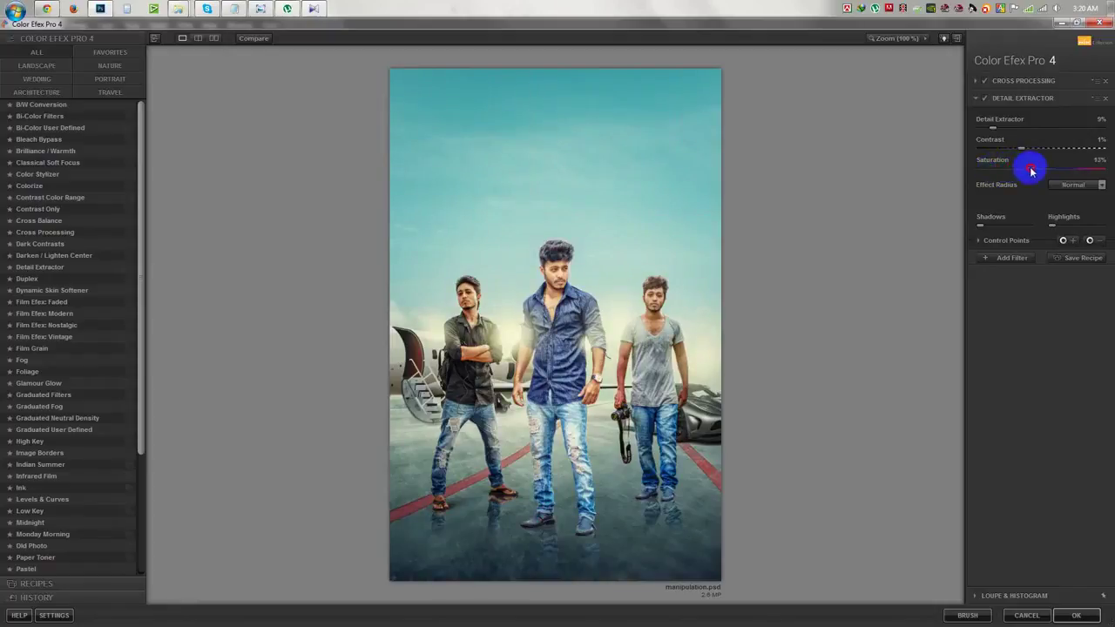
Compare Dynamic Skin Softener and Dark Contrasts, delete the extra filter, and apply Cross Processing only
click(37, 292)
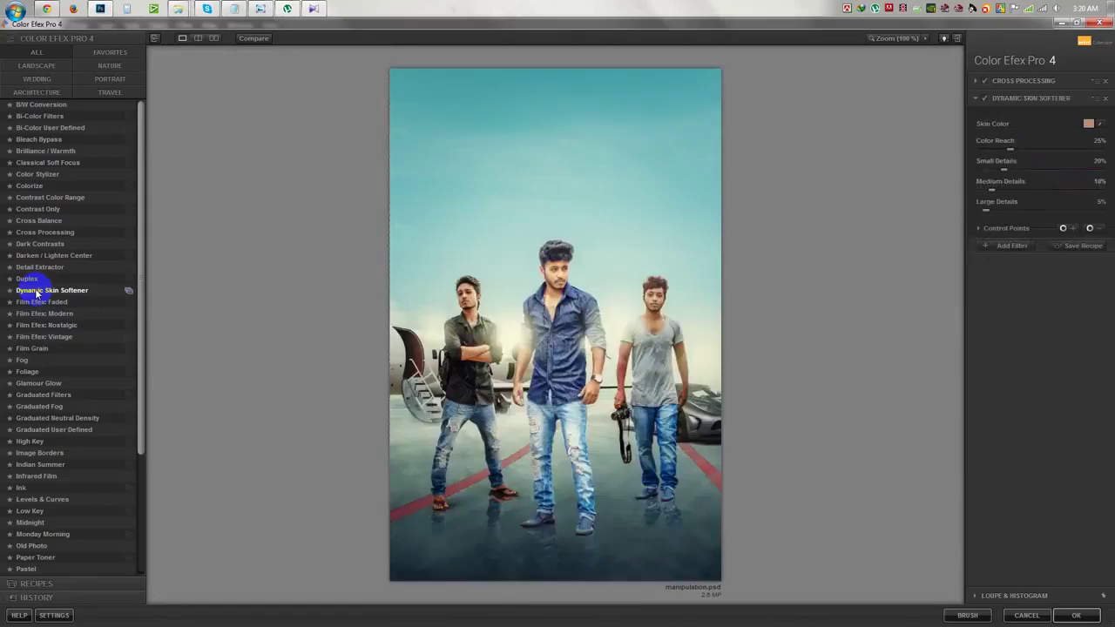
click(39, 244)
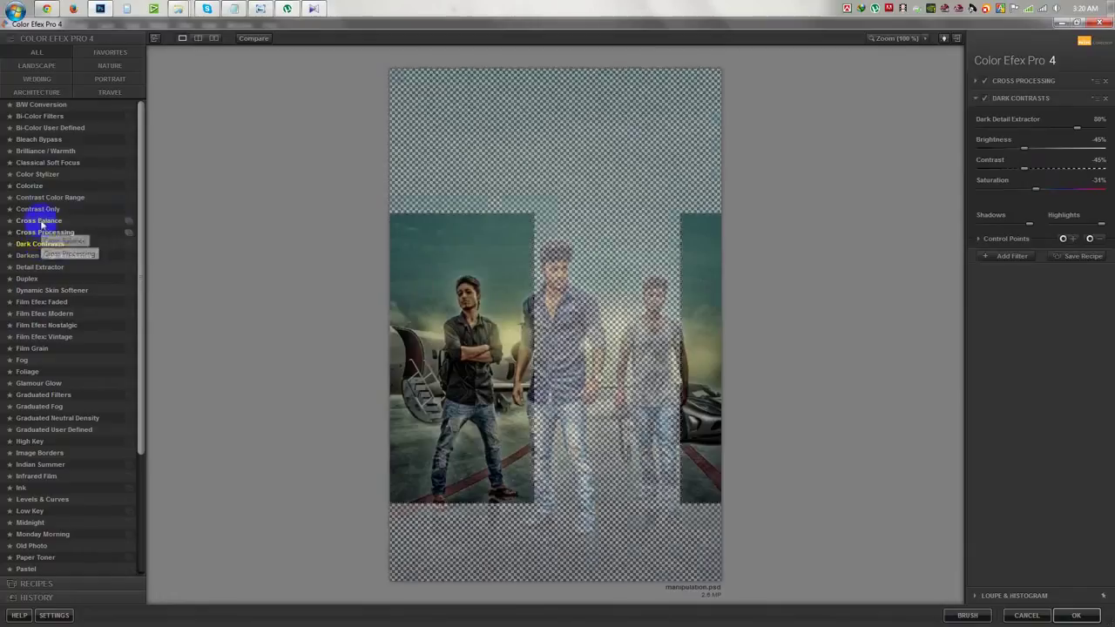
click(37, 268)
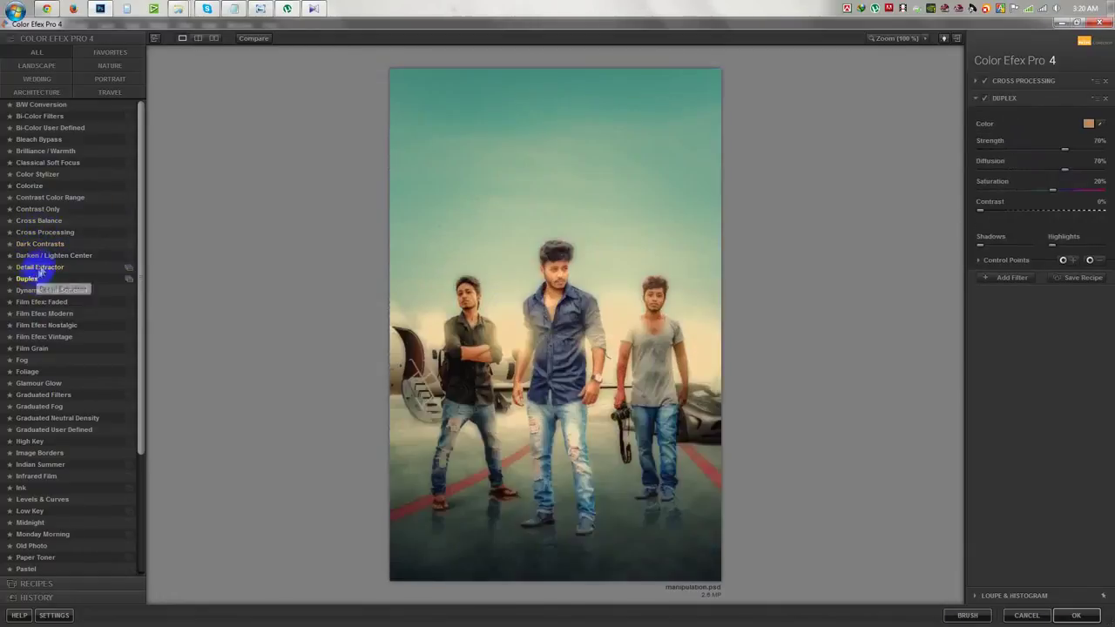
drag(1014, 128, 995, 127)
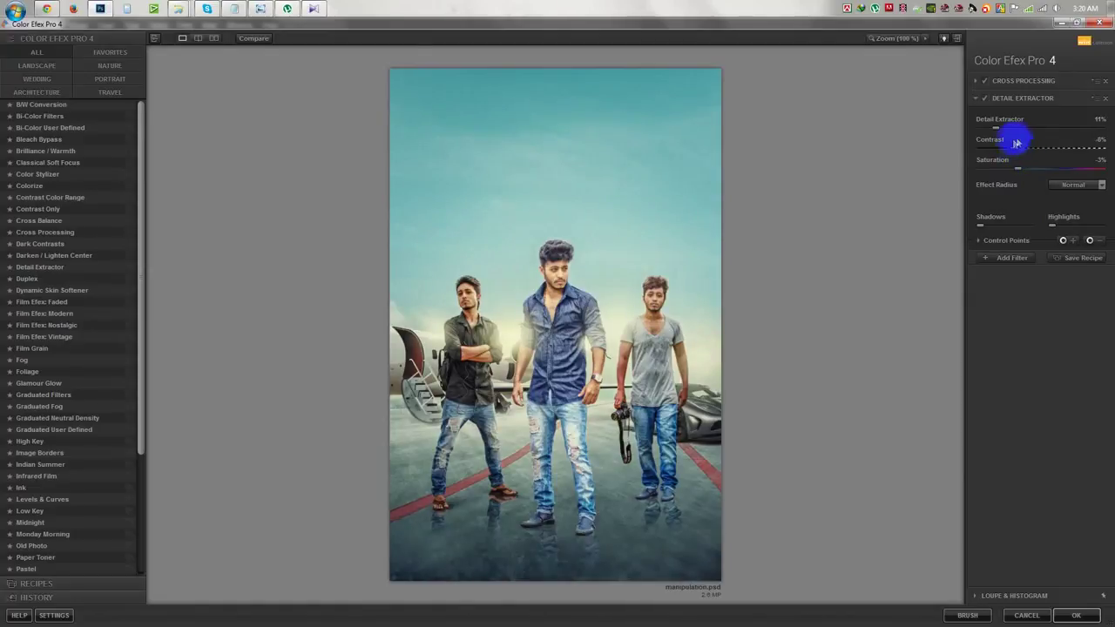
click(1106, 97)
click(1076, 615)
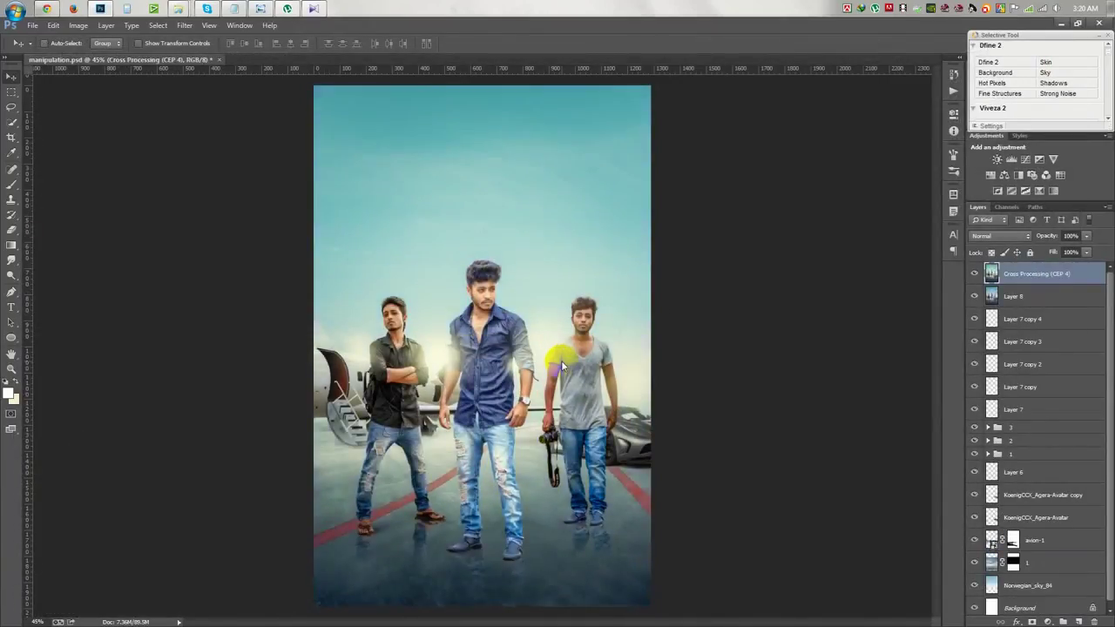
Reopen Color Efex Pro 4 and preview Brilliance / Warmth and Bi-Color with the Violet/Pink set
click(185, 25)
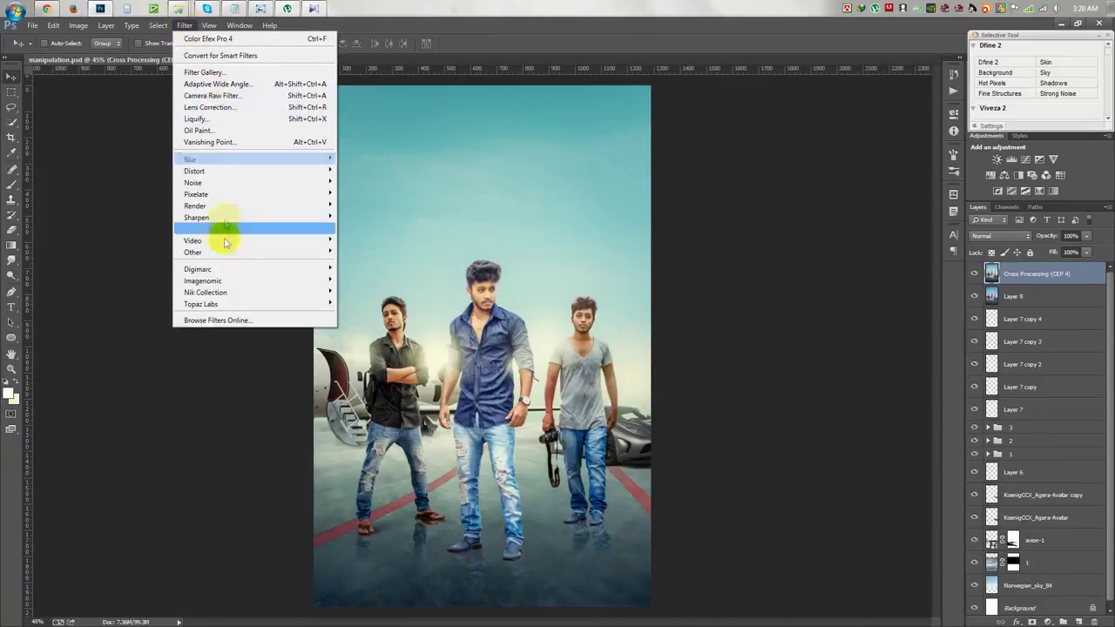
click(365, 303)
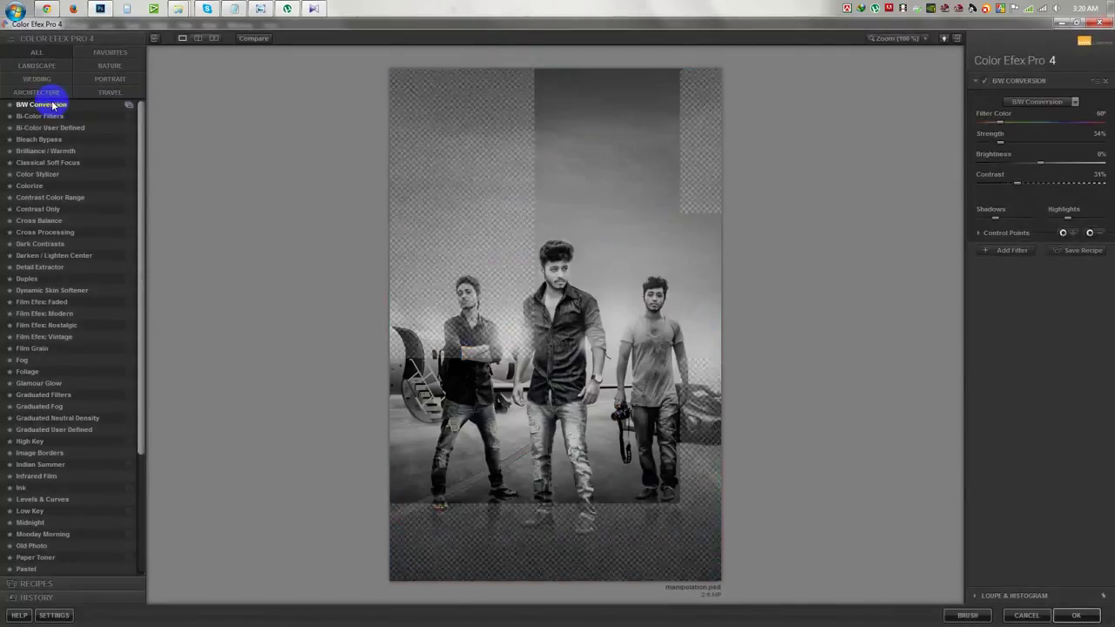
click(47, 116)
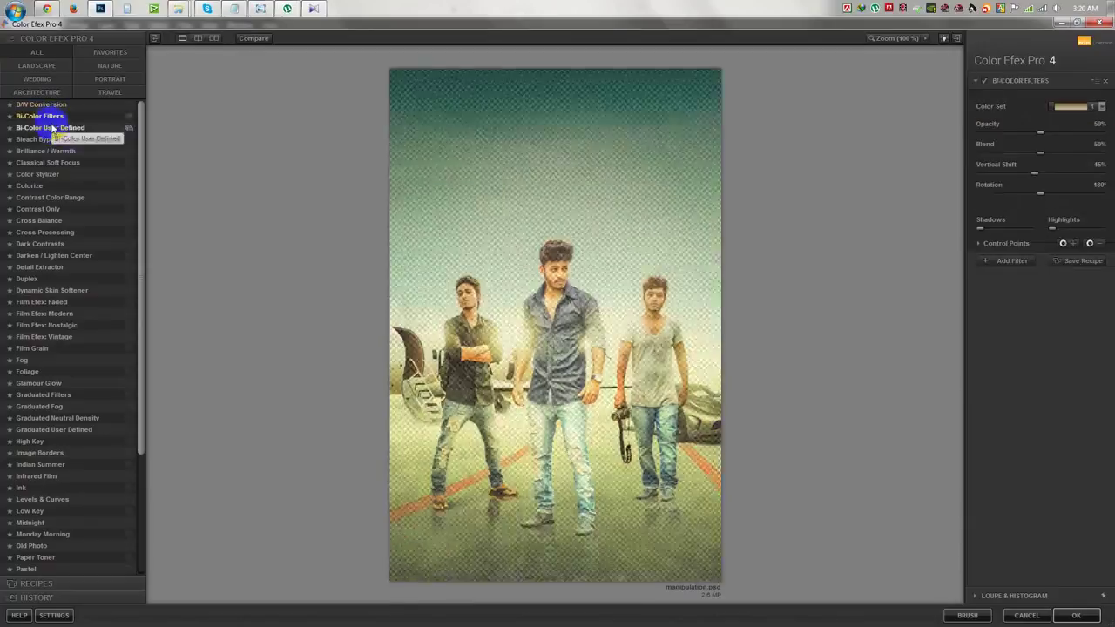
click(50, 139)
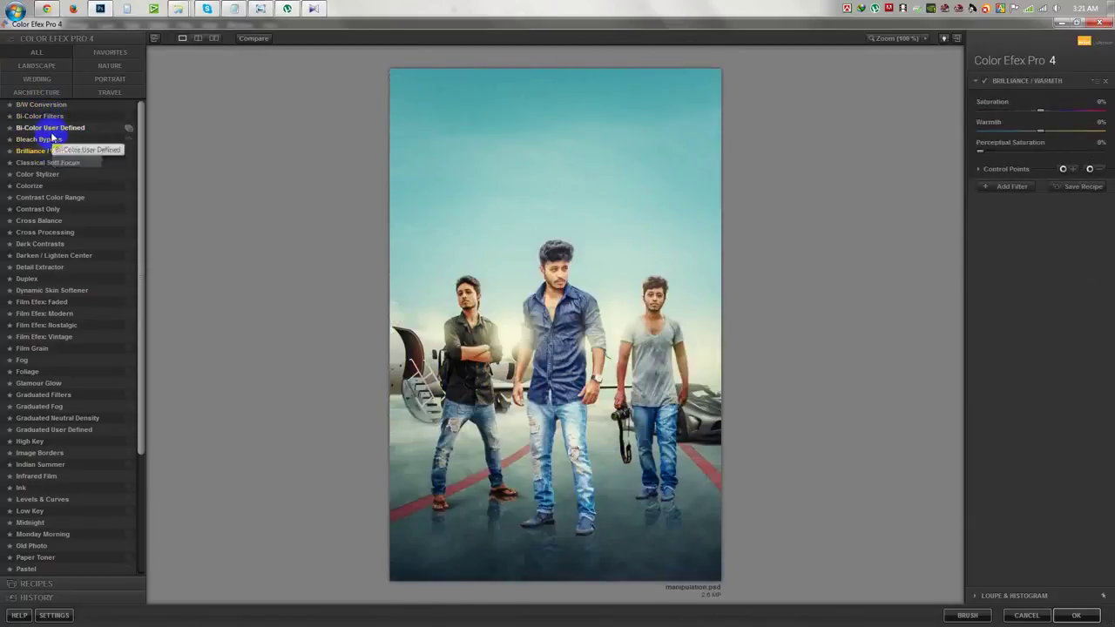
click(51, 128)
click(41, 116)
click(1071, 106)
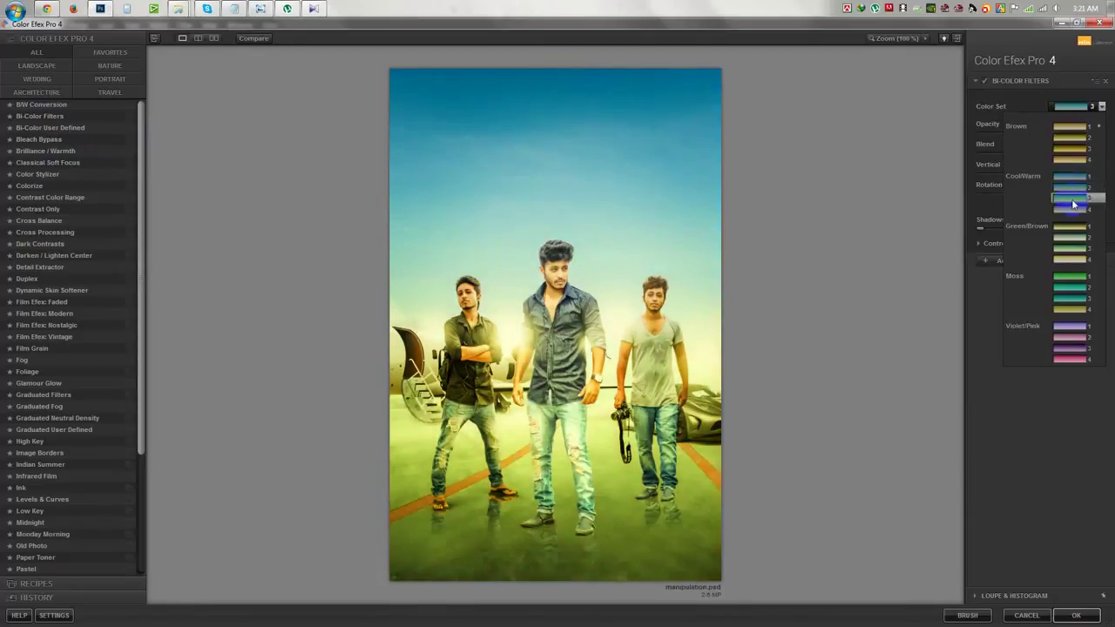
click(1075, 328)
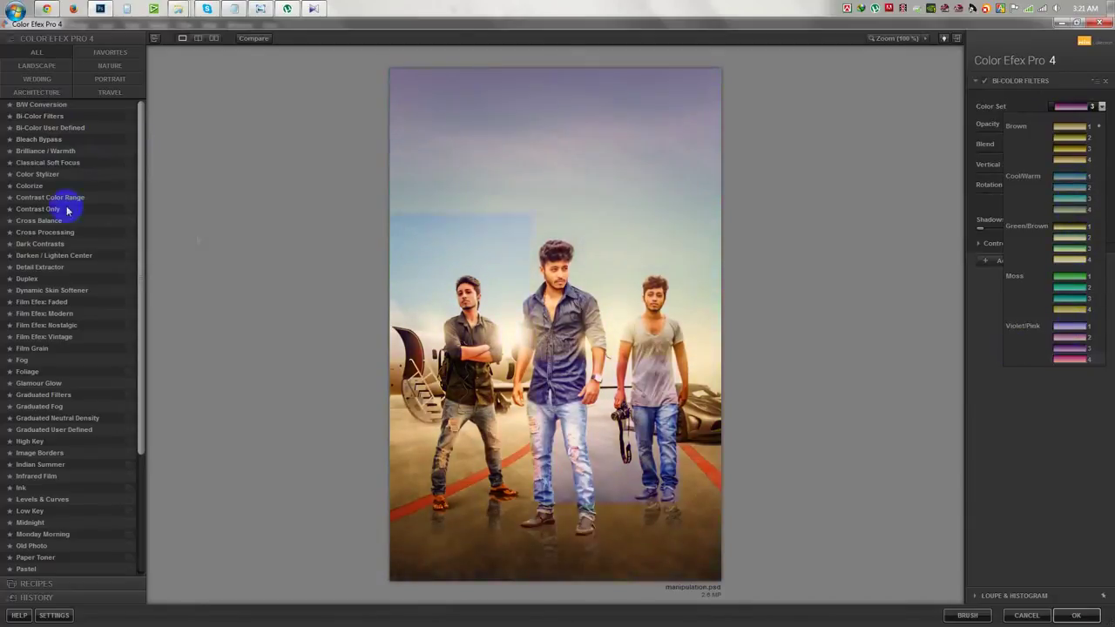
Preview Contrast Color Range, then Cross Processing with method Y06
click(49, 197)
click(40, 221)
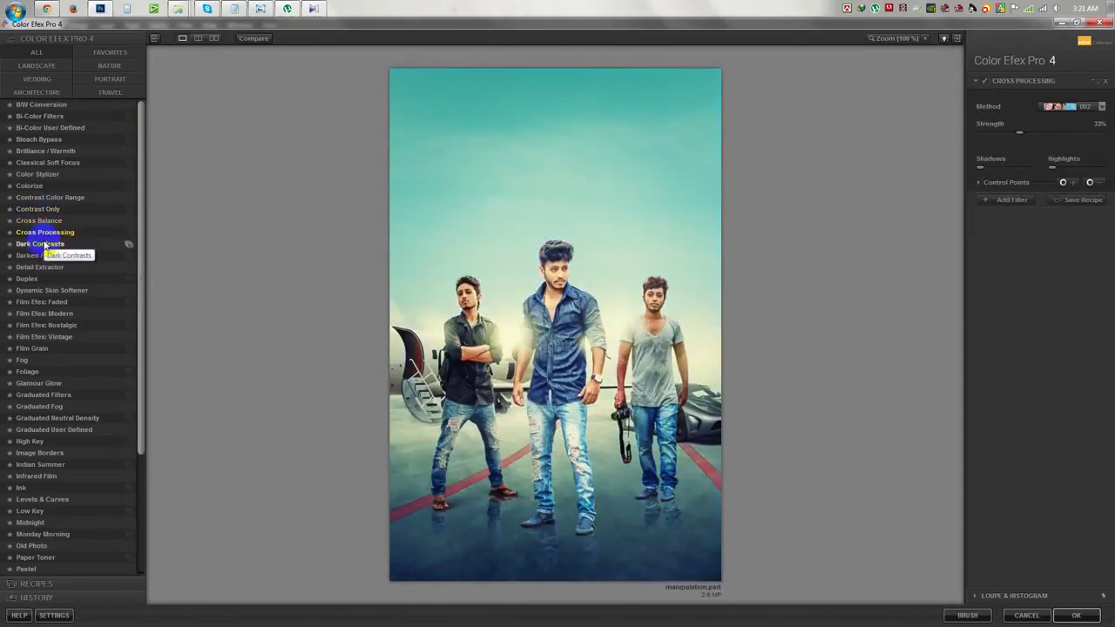
click(1073, 106)
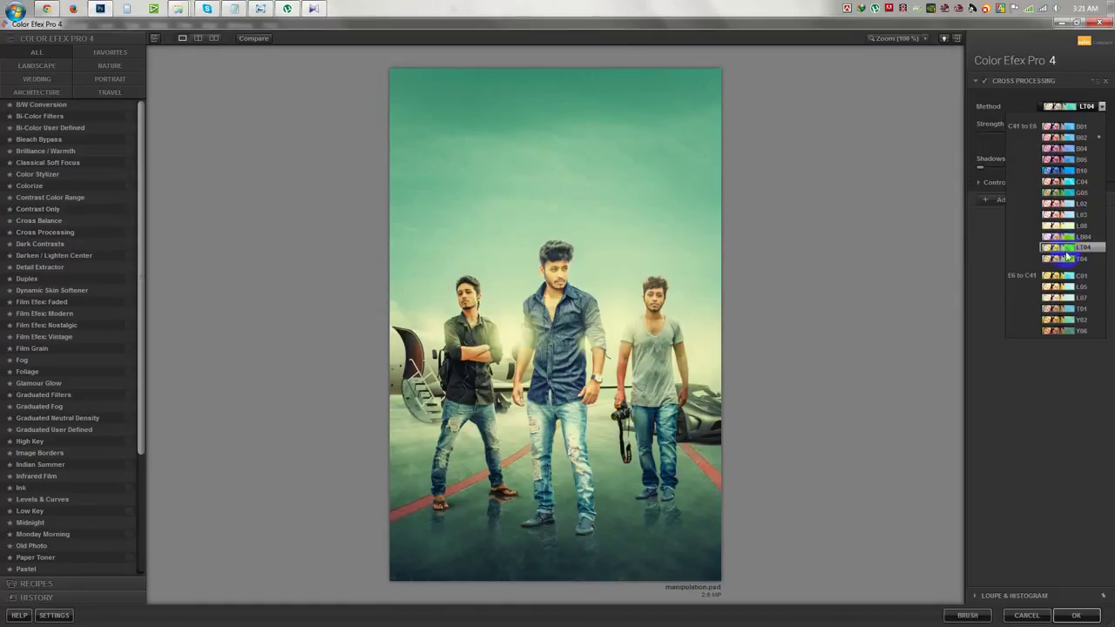
click(1064, 332)
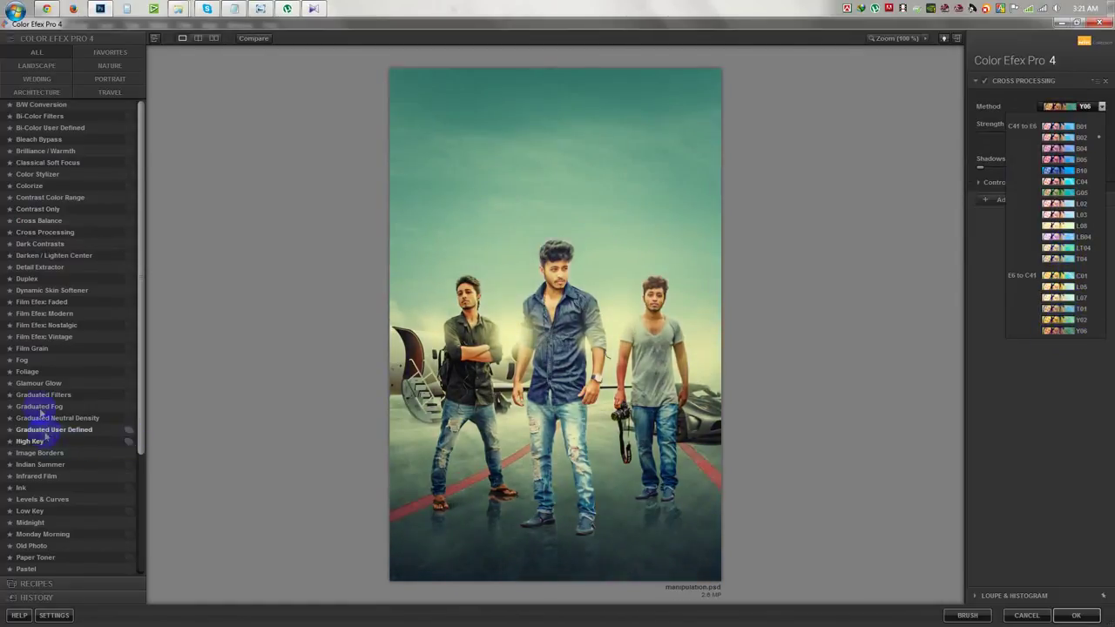
Preview Film Efex Vintage and Nostalgic, then apply Dark Contrasts back to Photoshop
click(23, 361)
click(37, 337)
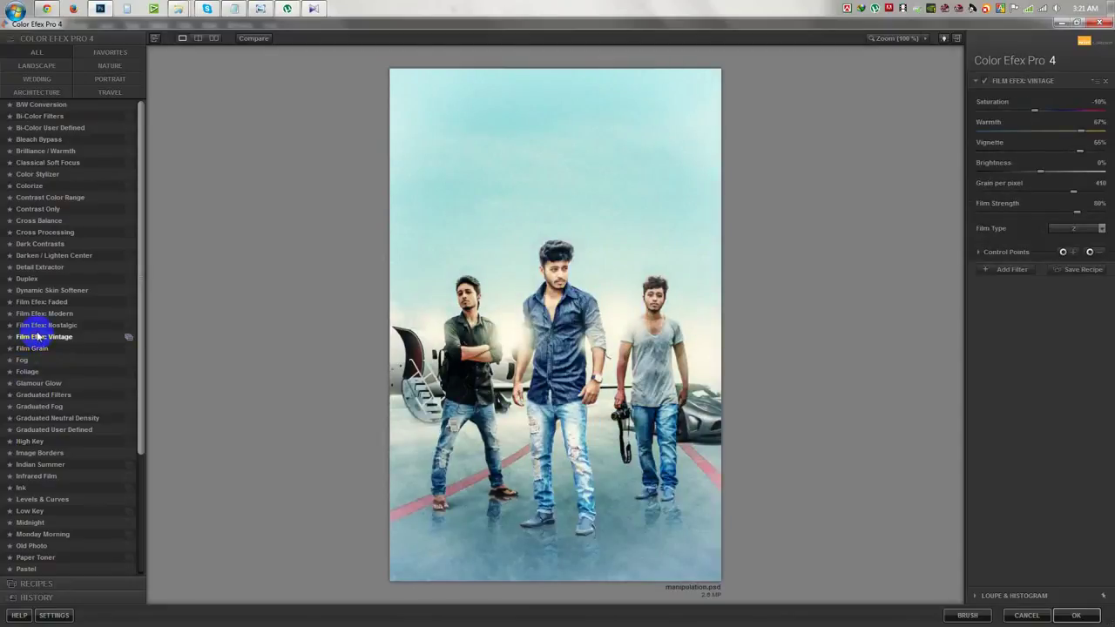
click(34, 325)
click(30, 302)
click(26, 291)
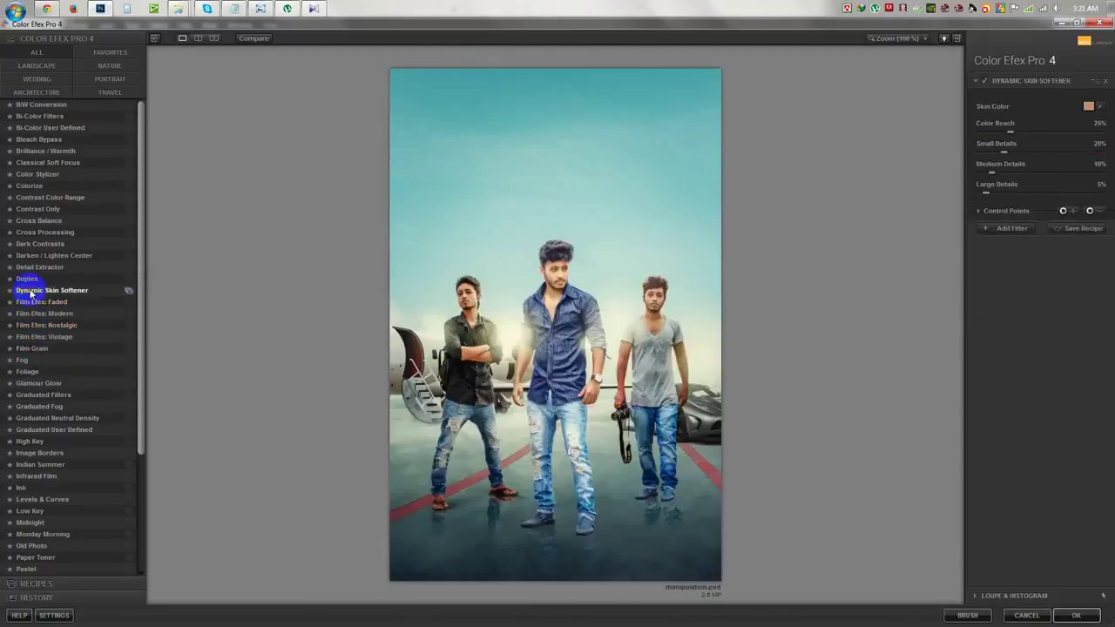
click(26, 256)
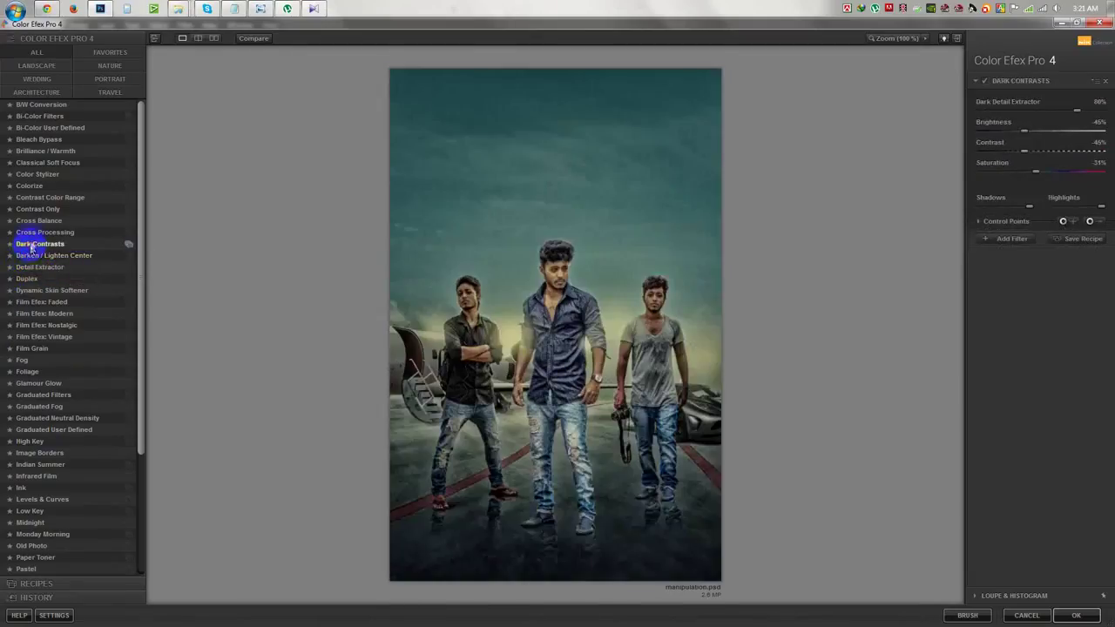
click(1078, 616)
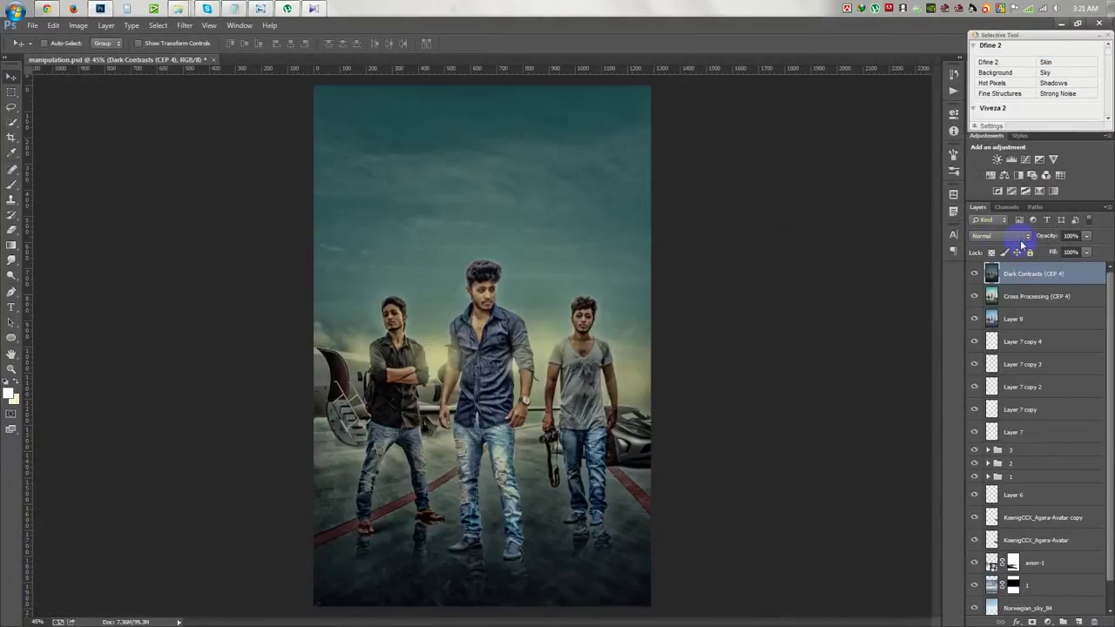
Blend the Dark Contrasts layer in Screen mode at about 84% opacity
click(1000, 236)
click(988, 285)
click(1000, 236)
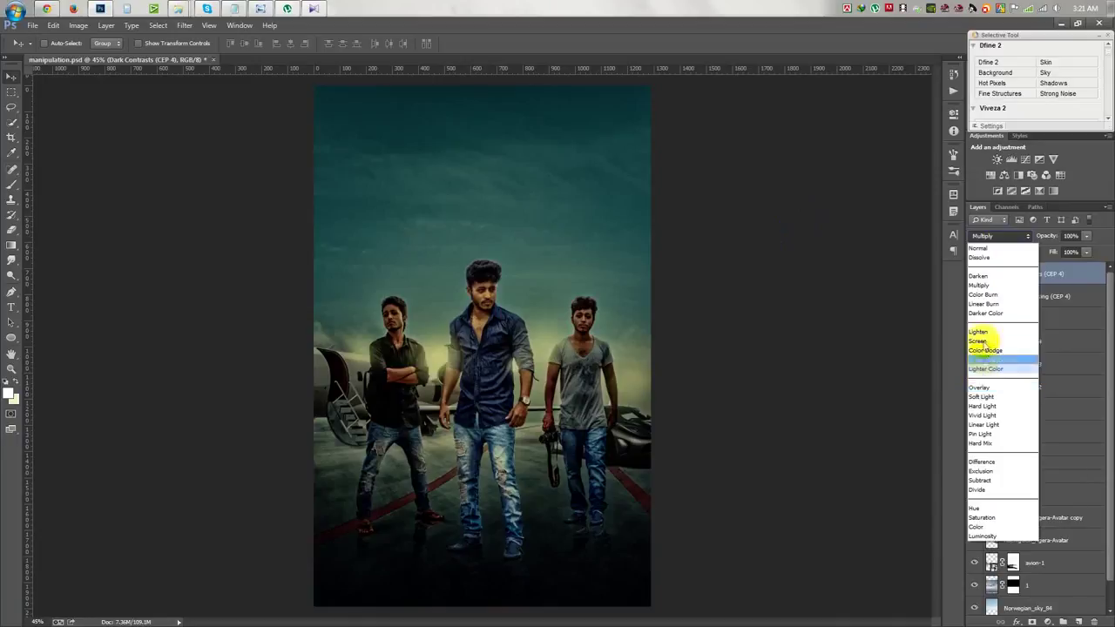
click(983, 340)
text(68)
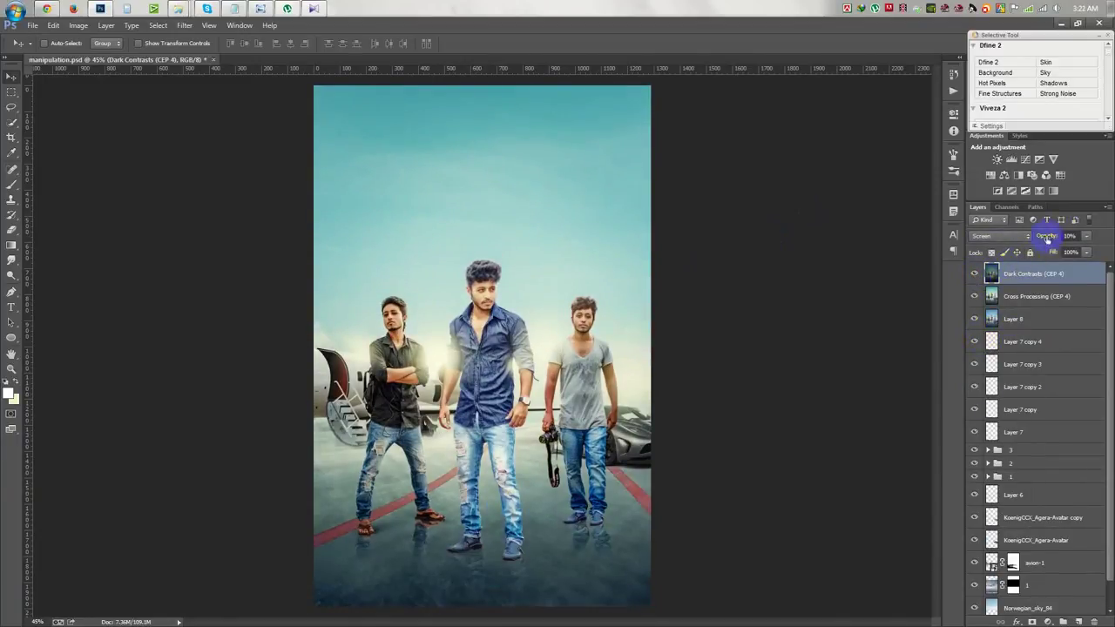
drag(1031, 240, 1029, 245)
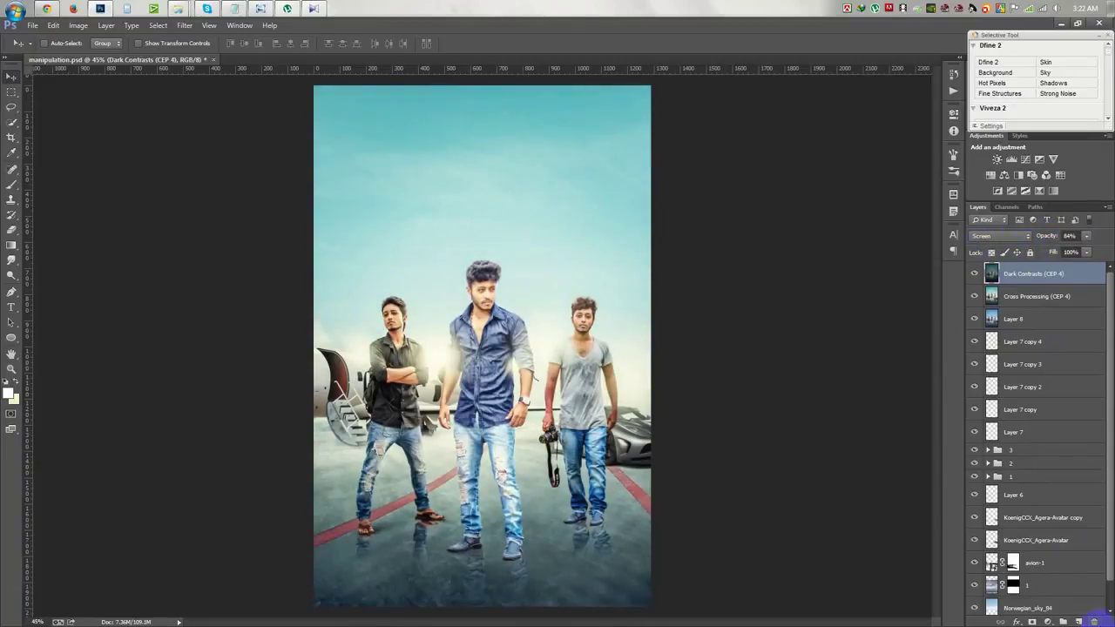
Run Viveza 2 from the Selective Tool panel and apply it back to Photoshop
click(1094, 621)
click(992, 125)
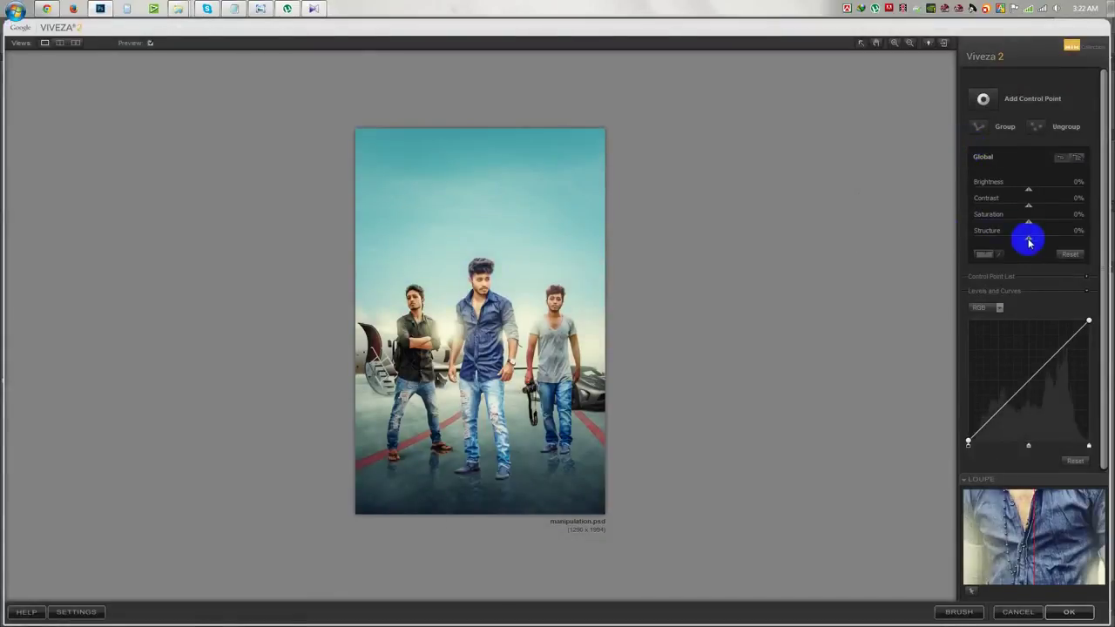
click(1080, 607)
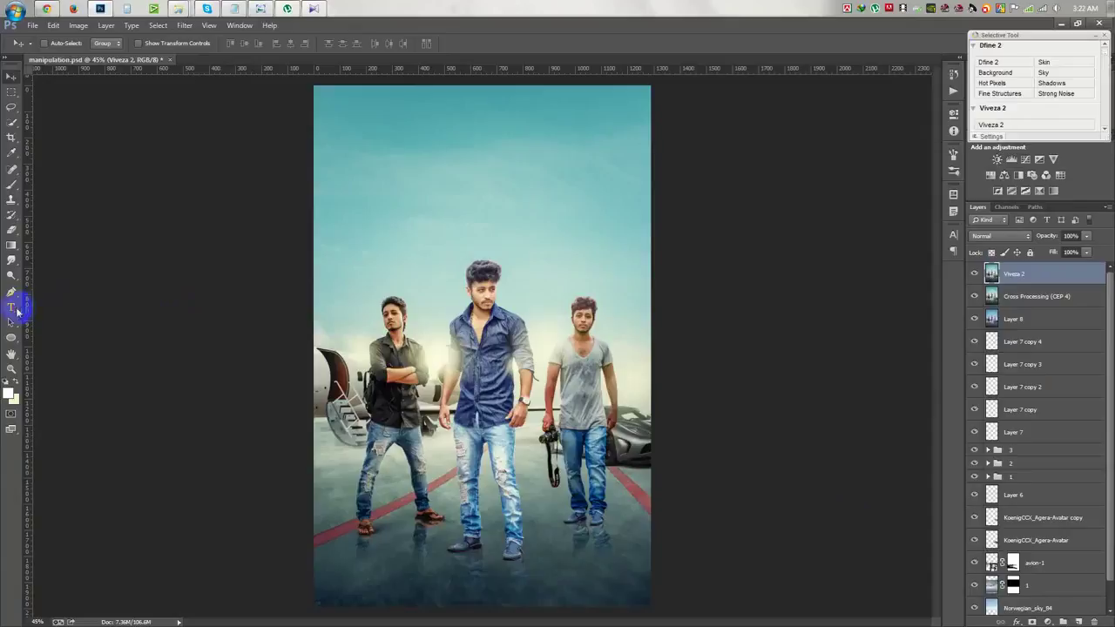
Start a horizontal text line reading LONG near the top centre of the poster
key(t)
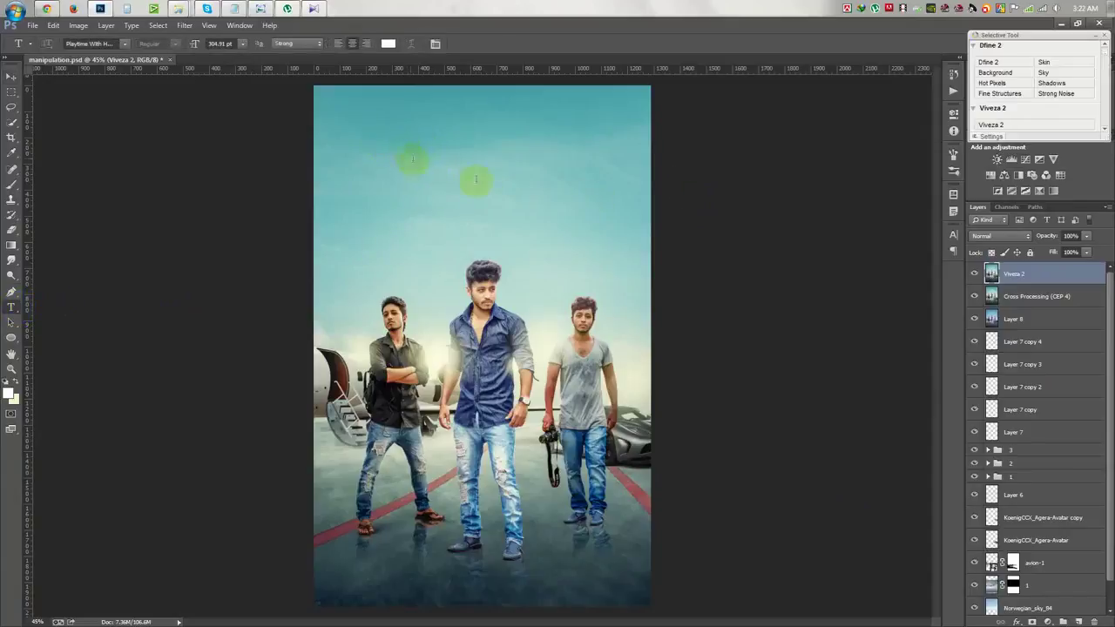
click(413, 160)
text(LONG)
key(ctrl+a)
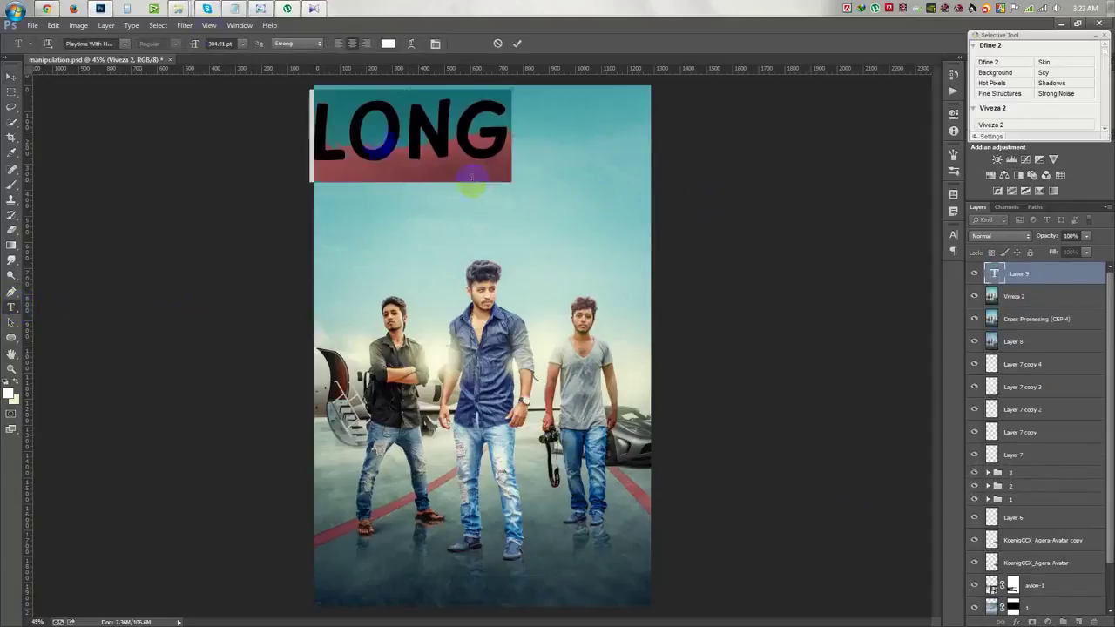
drag(470, 178, 484, 220)
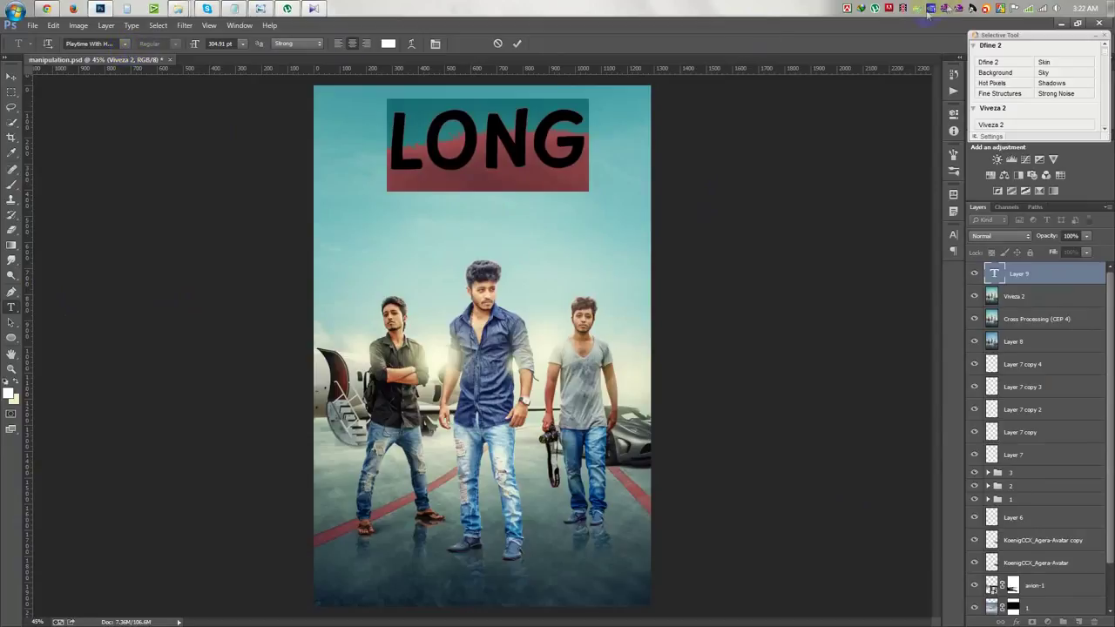
Set the title font to Biko with Bold weight
click(122, 43)
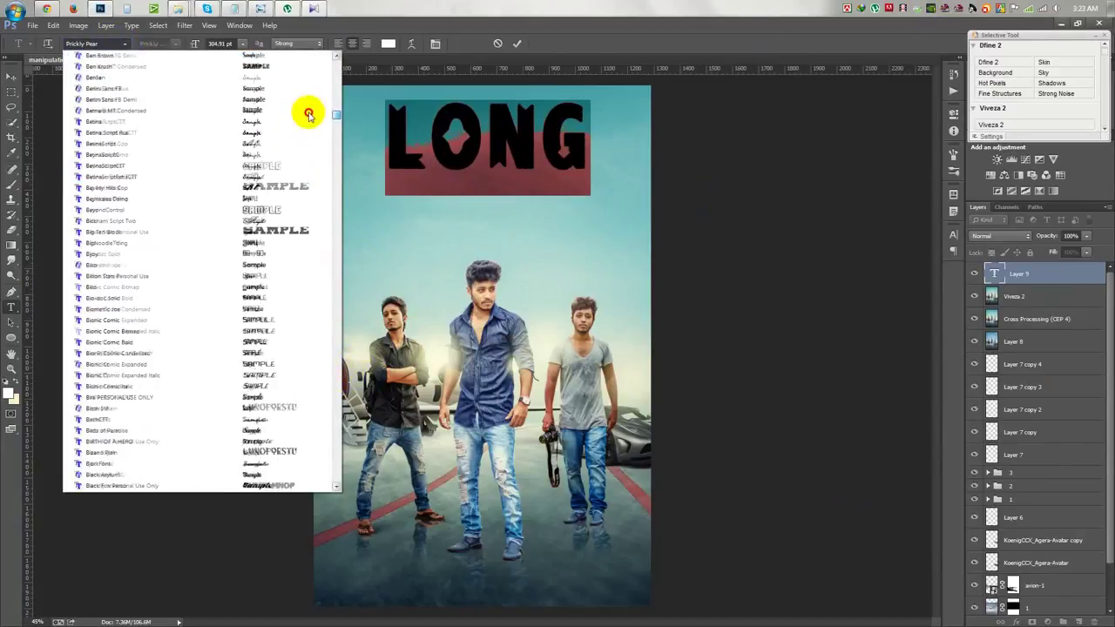
click(270, 264)
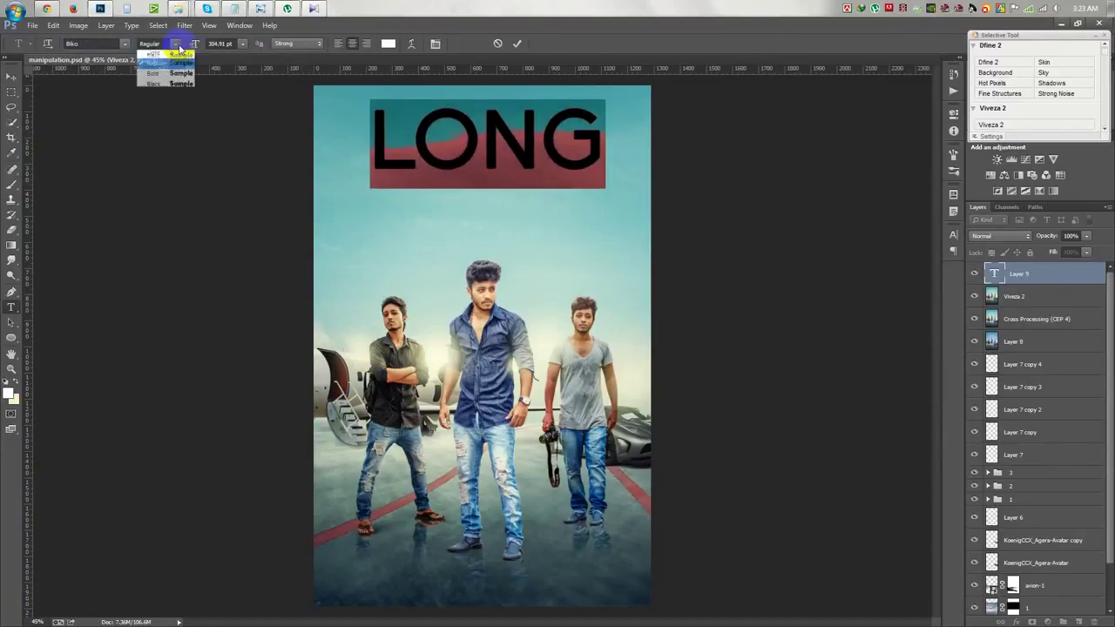
click(180, 84)
click(599, 140)
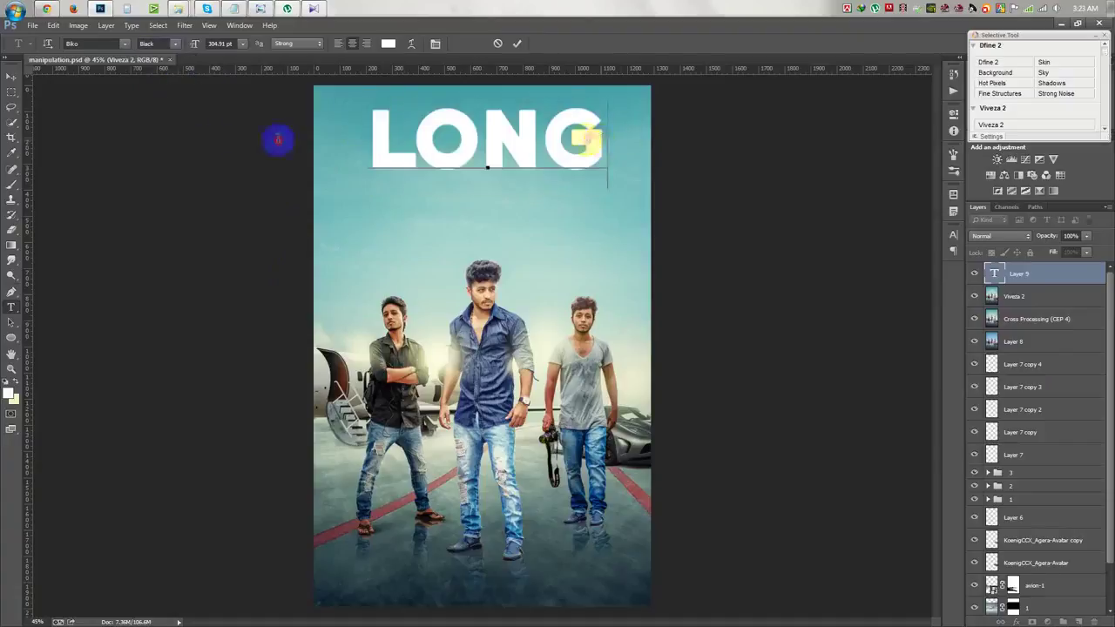
key(ctrl+a)
click(165, 44)
click(166, 62)
click(595, 139)
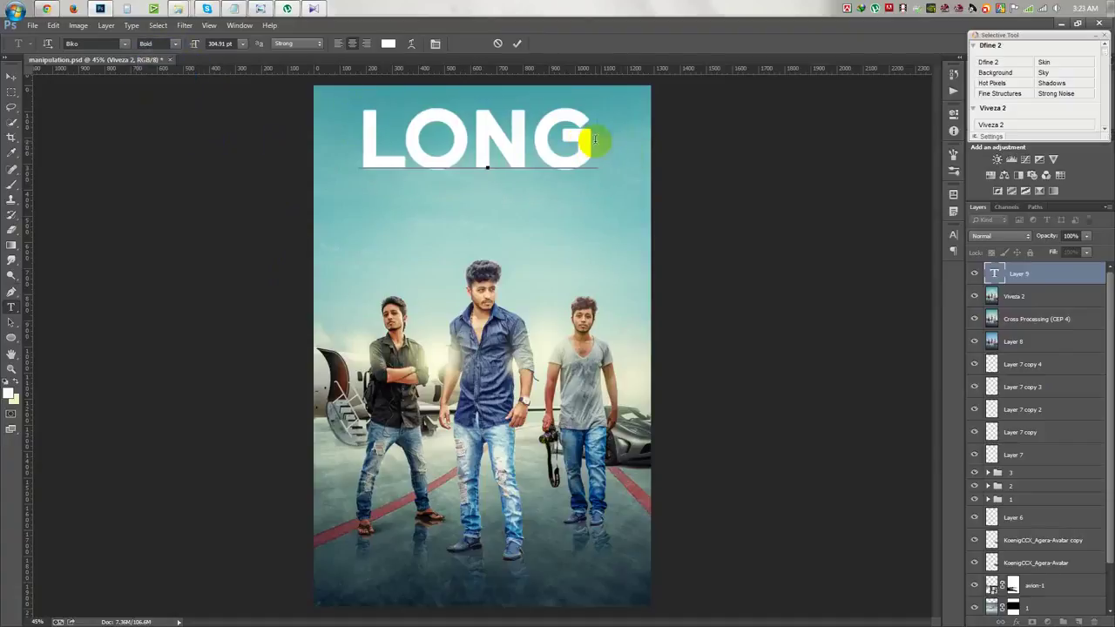
Extend the title with TIME and SEE, resizing it to about 36 pt
text(TIME)
key(ctrl+a)
drag(194, 43, 75, 70)
click(561, 161)
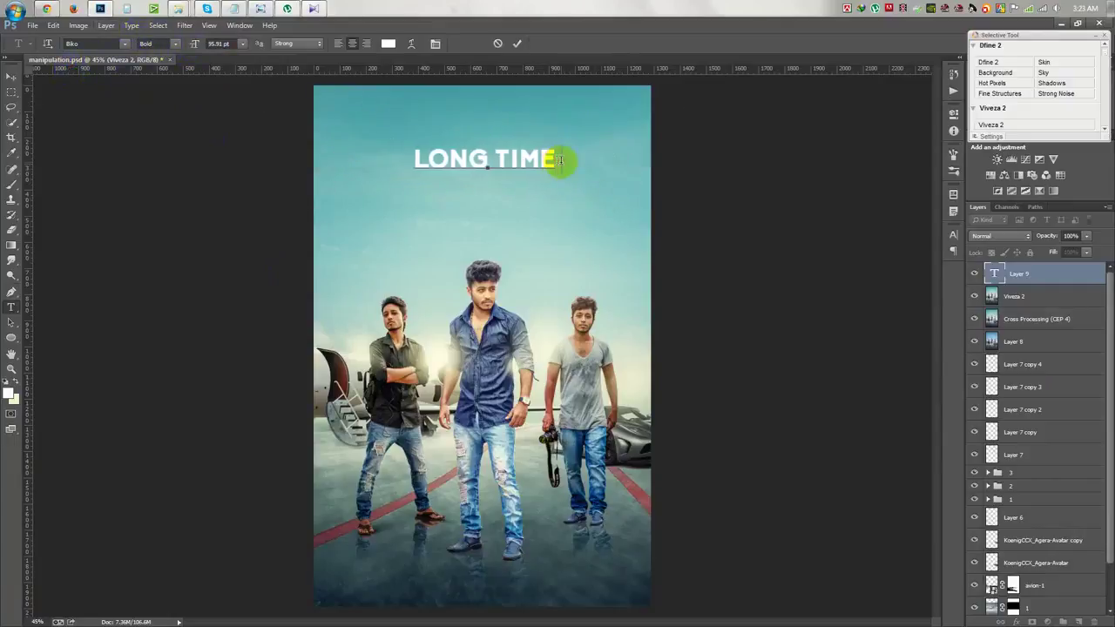
text(SEE)
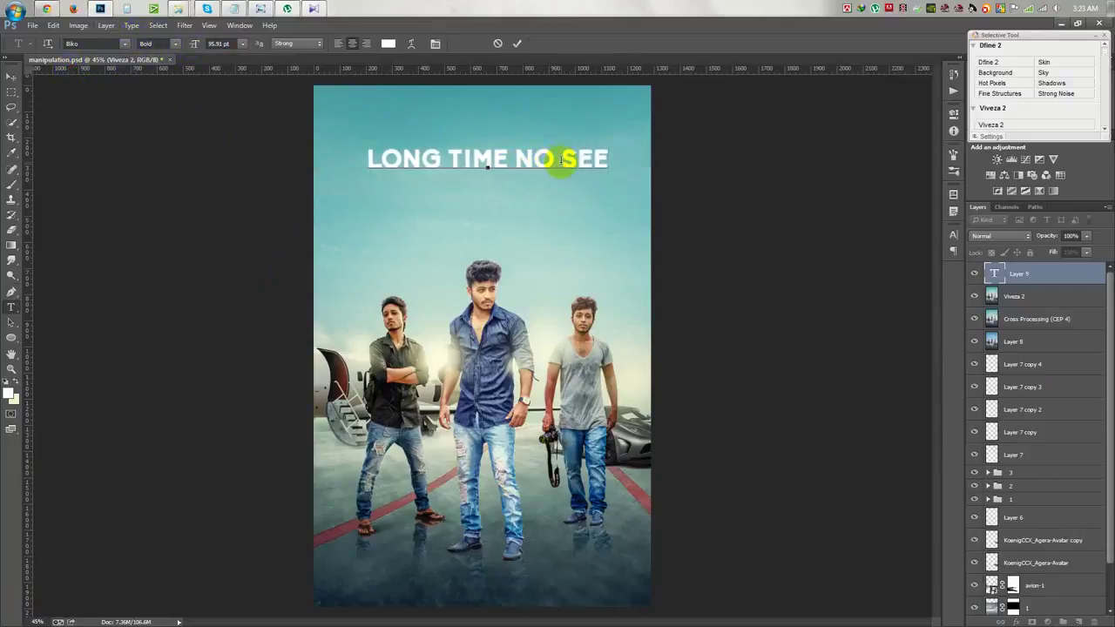
Set LONG TIME NO SEE to 110 pt, commit, and nudge it slightly lower
drag(608, 159, 361, 156)
click(243, 43)
click(250, 242)
text(1)
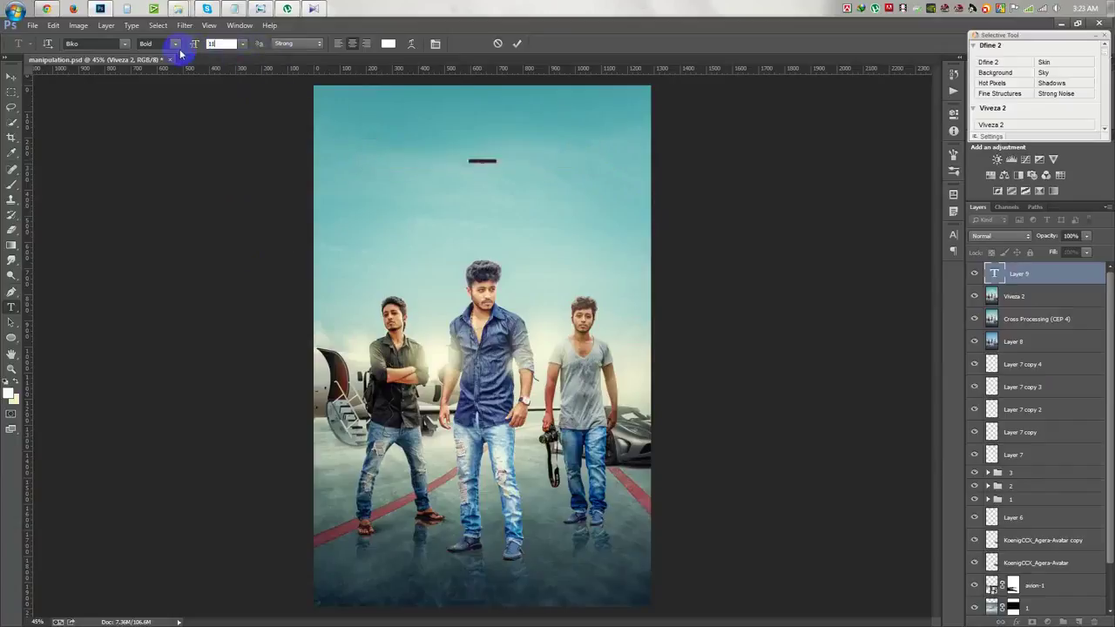
text(10)
click(518, 44)
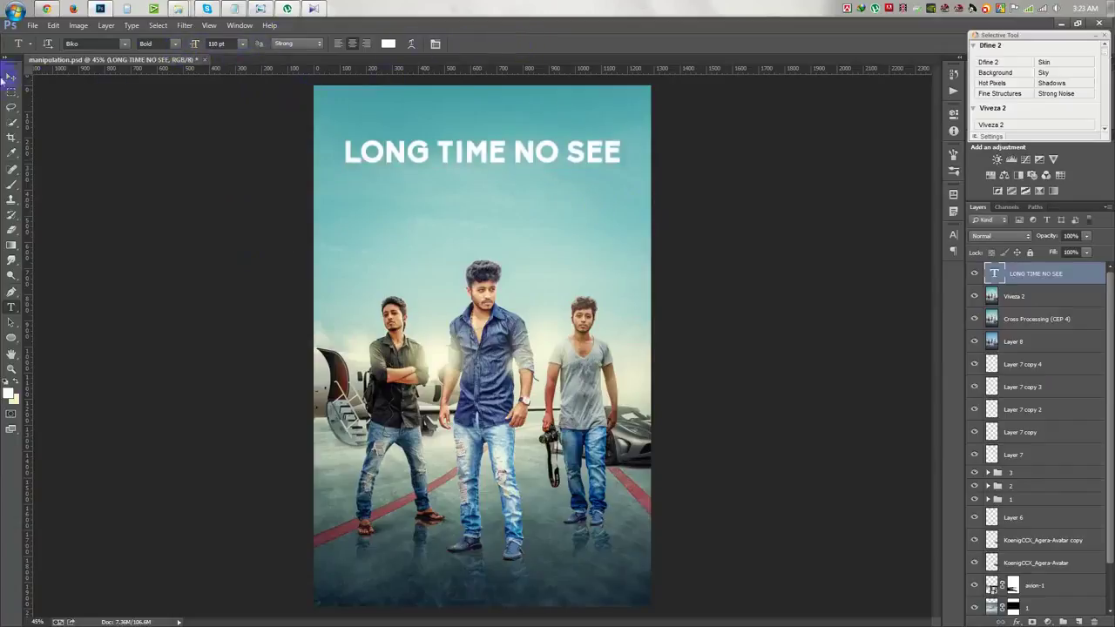
key(v)
drag(516, 168, 529, 203)
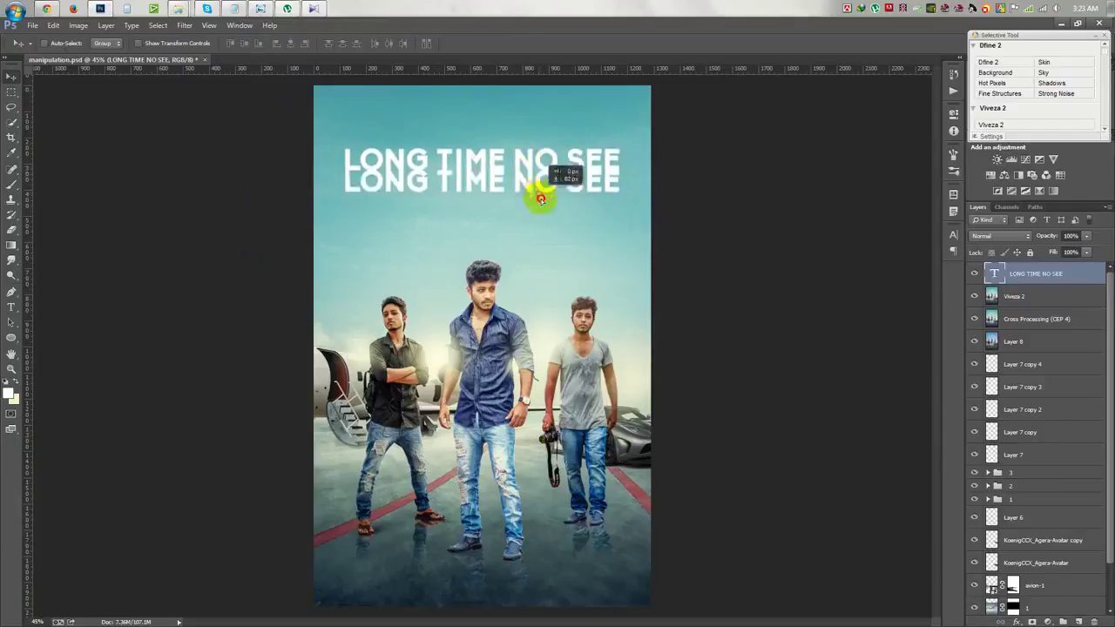
double_click(994, 273)
text(HASS HASIB)
key(ctrl+a)
click(124, 44)
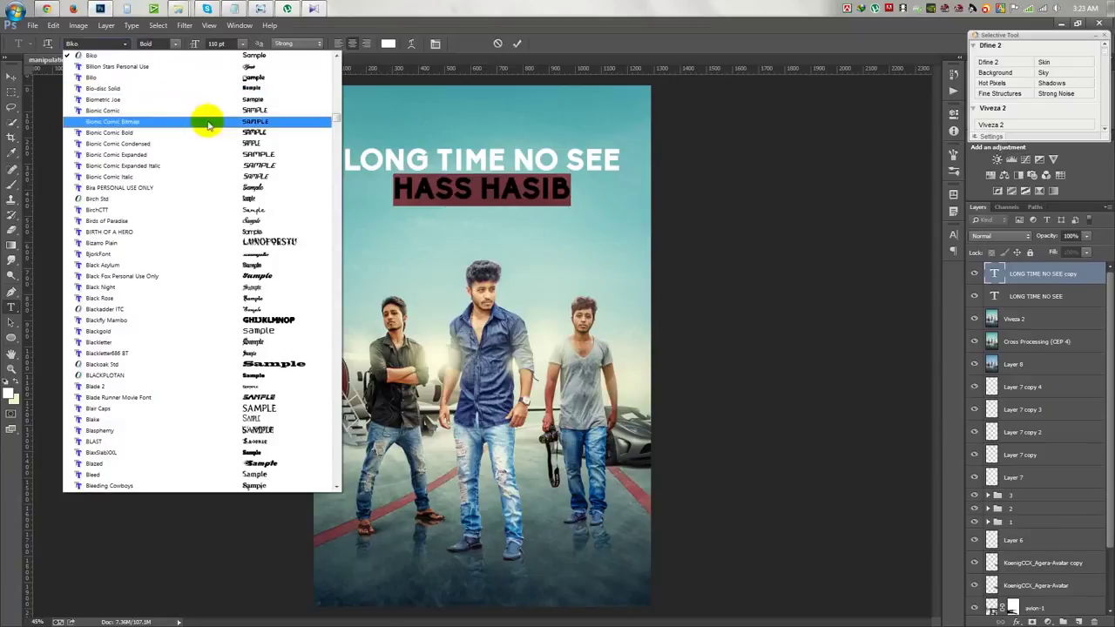
scroll(293, 322, down, 2)
scroll(294, 322, down, 10)
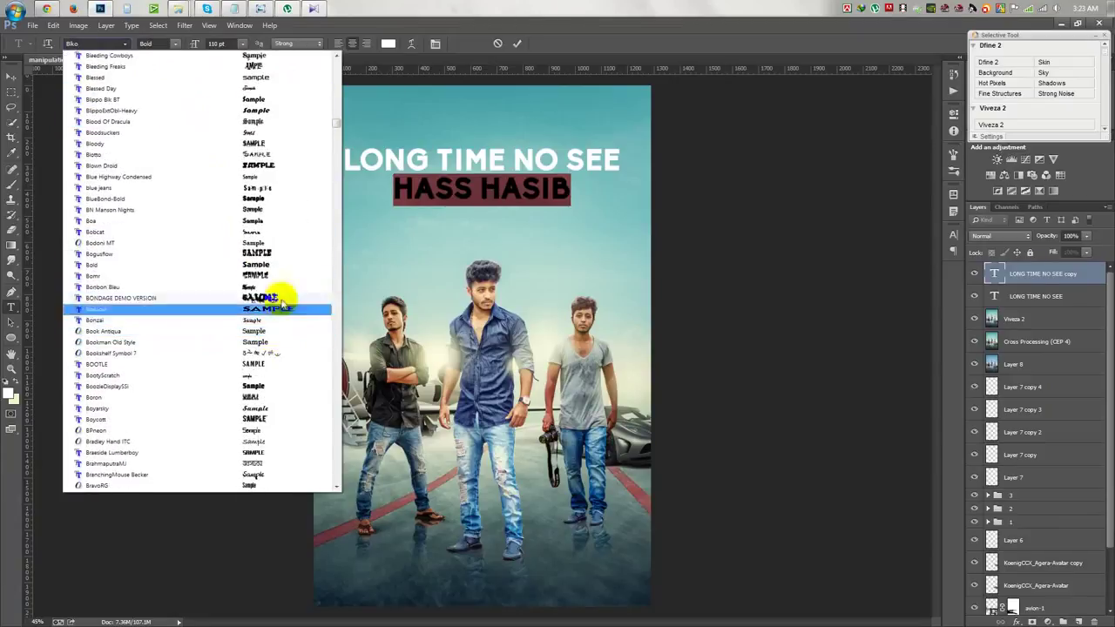
scroll(293, 349, down, 1)
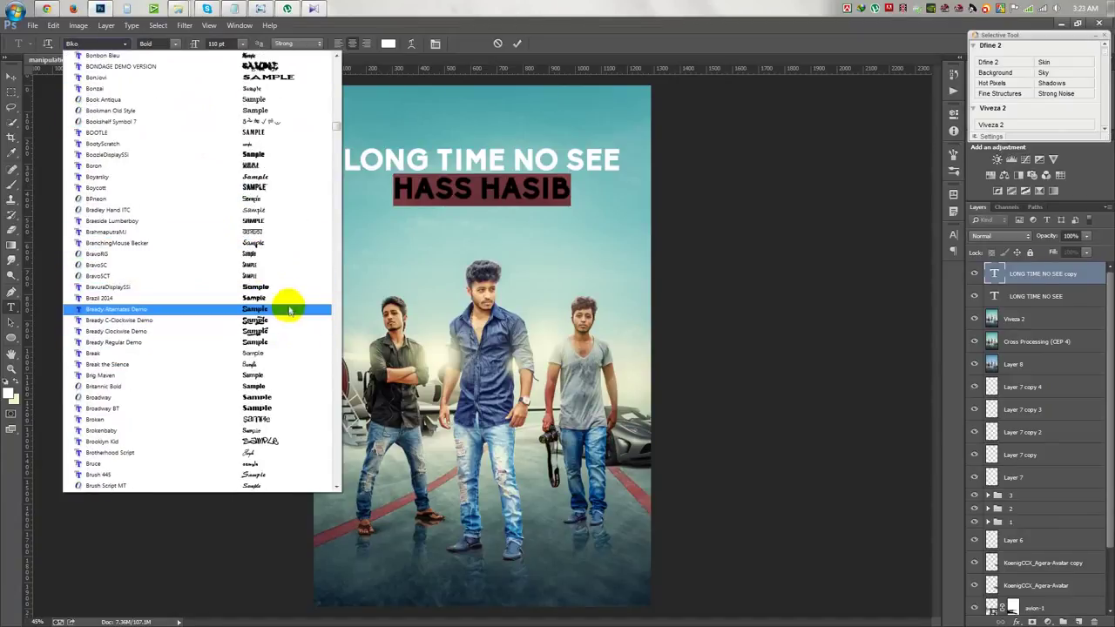
click(283, 301)
mouse_move(195, 46)
mouse_down()
mouse_move(638, 235)
mouse_move(636, 247)
mouse_up()
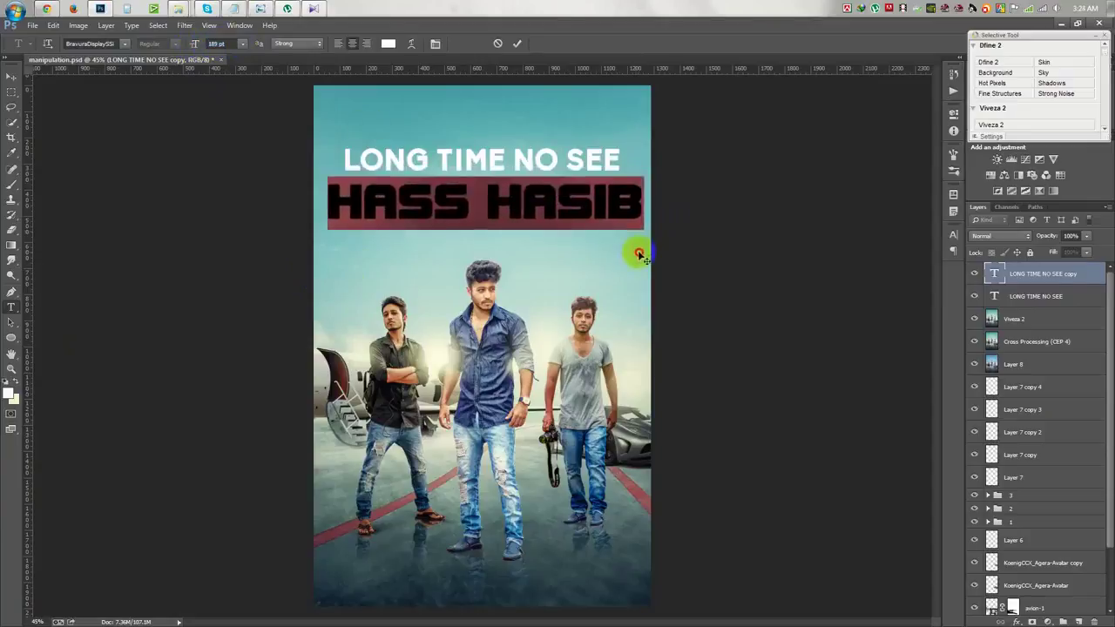
text(182)
key(Return)
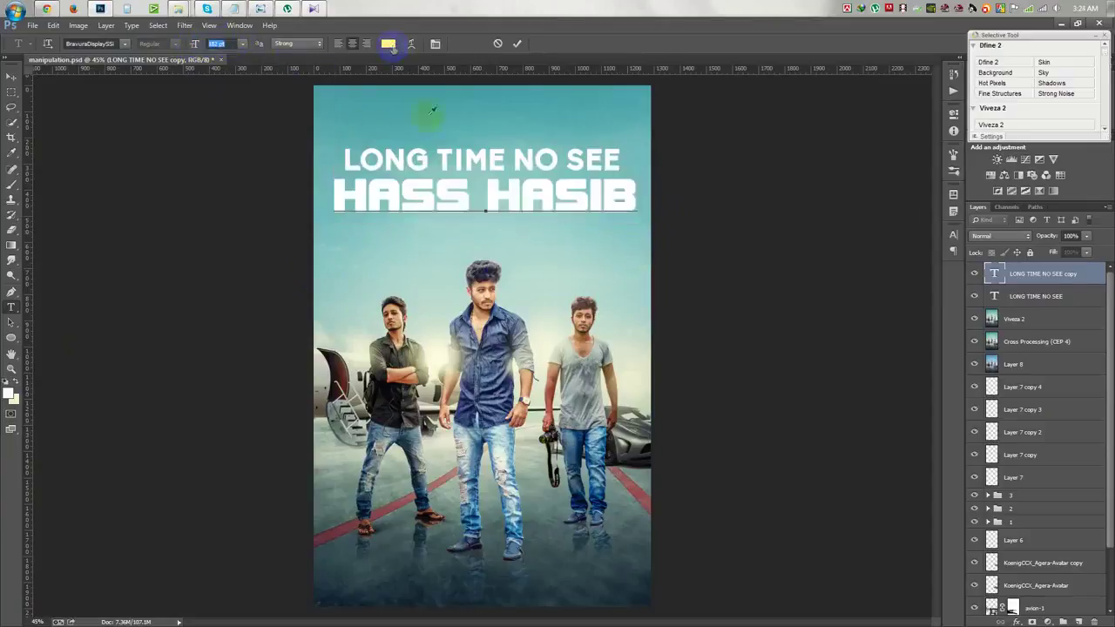
Colour the HASS HASIB text a pale, warm yellow
click(389, 43)
click(783, 296)
drag(678, 185, 754, 174)
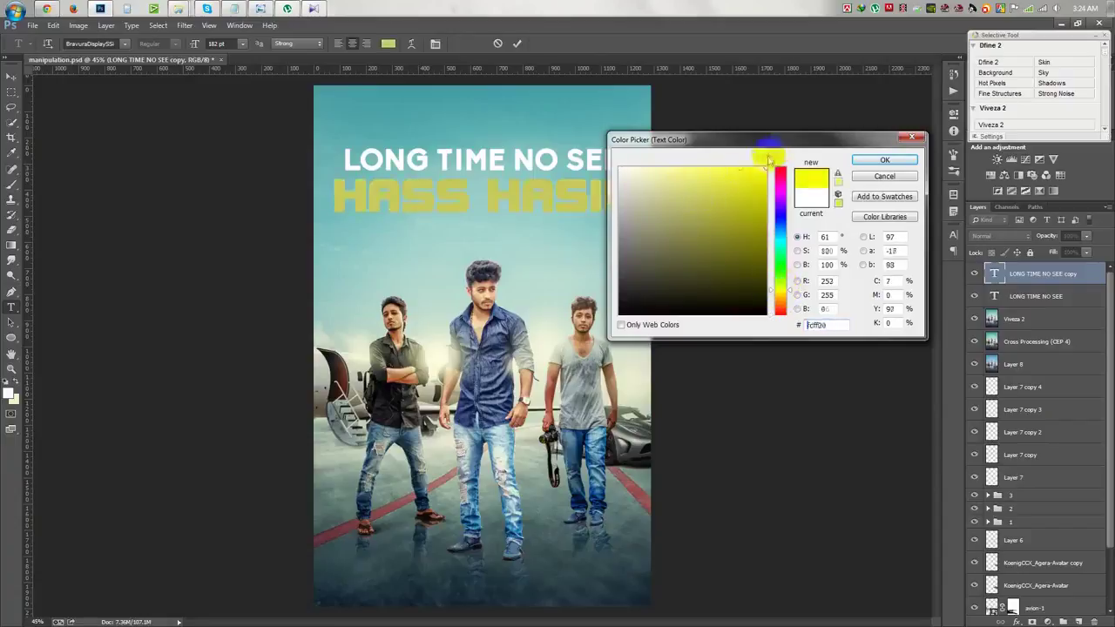
drag(781, 291, 780, 294)
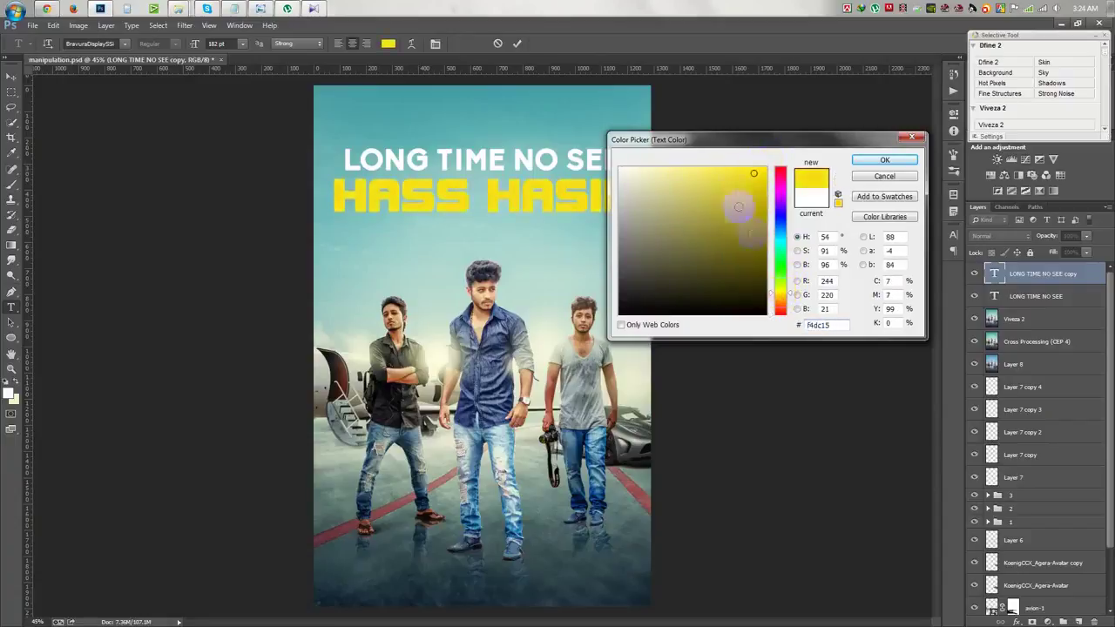
mouse_move(763, 179)
mouse_down()
mouse_move(714, 166)
mouse_move(702, 176)
mouse_up()
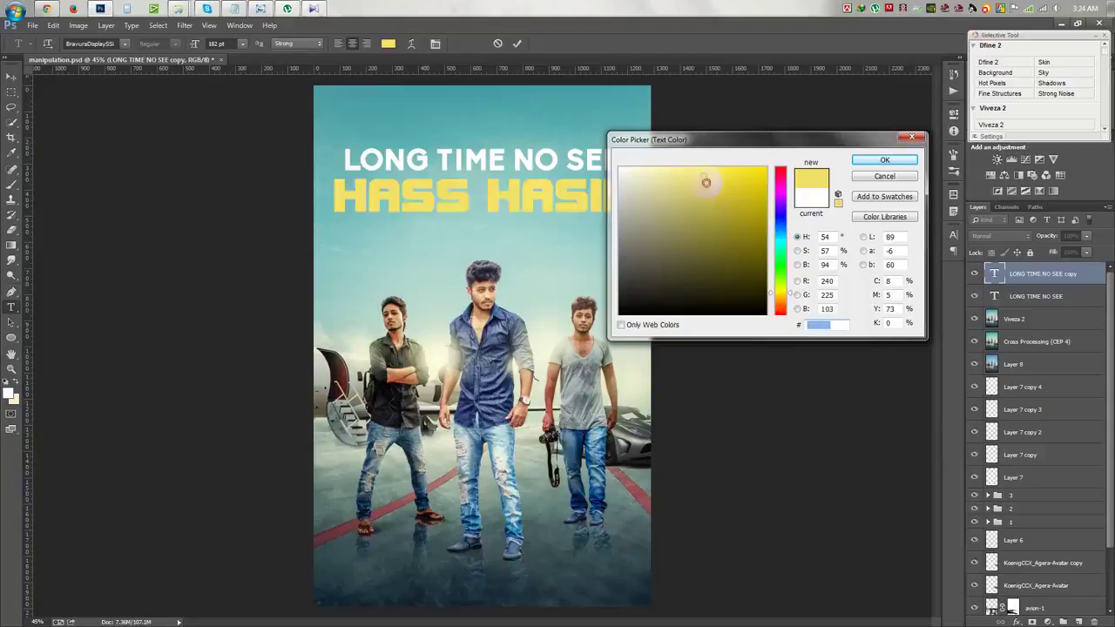
click(884, 159)
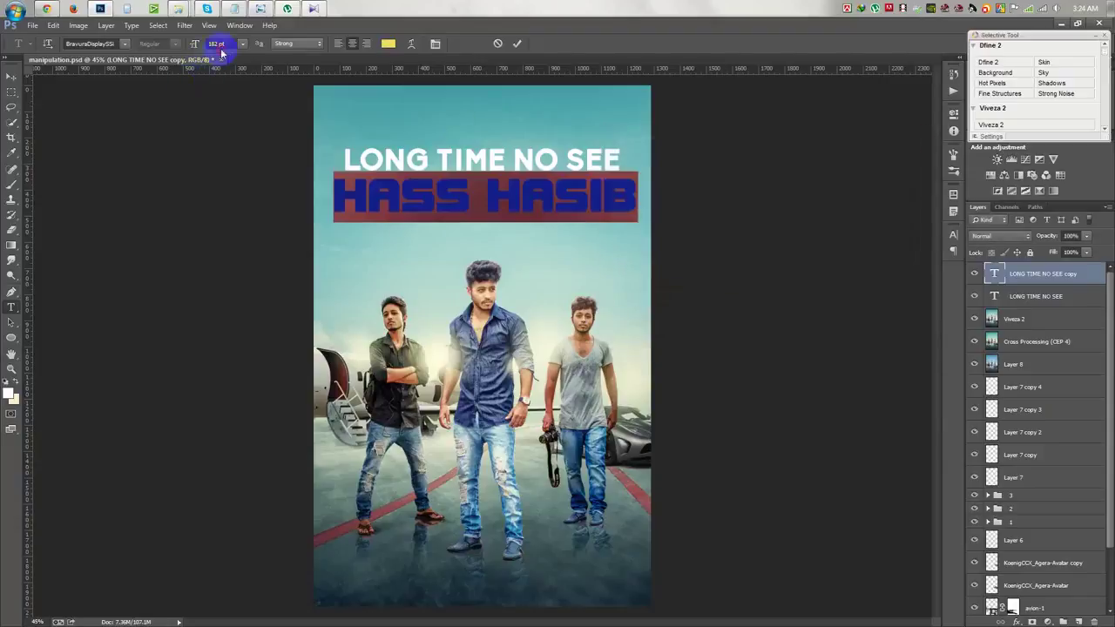
Cycle HASS HASIB through alternative fonts, nudge it slightly lower, and commit
scroll(222, 45, down, 2)
click(514, 203)
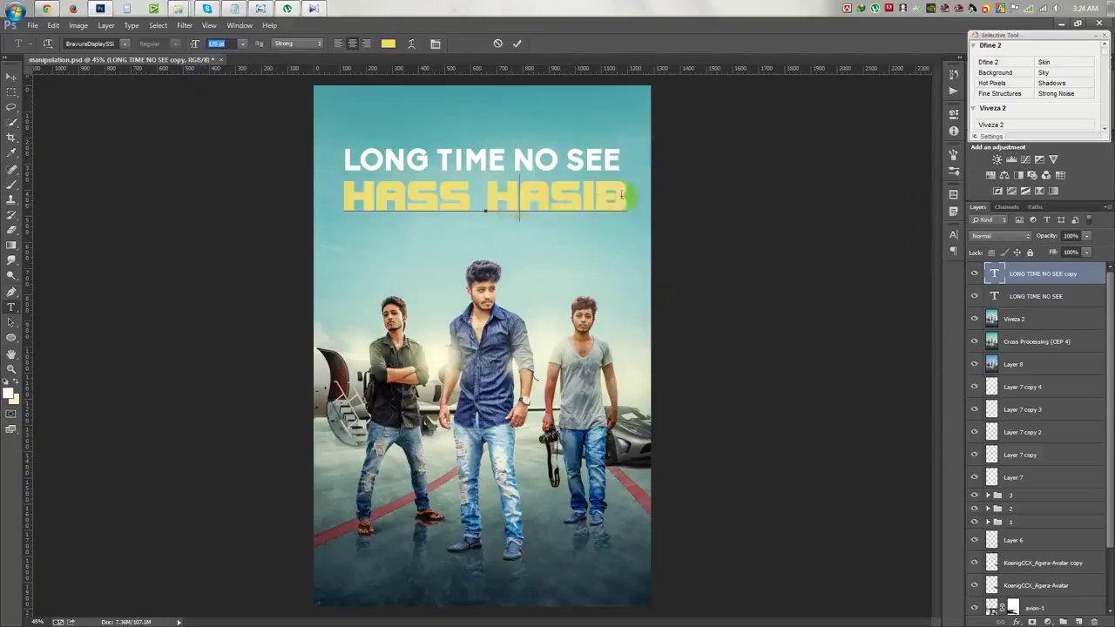
key(ctrl+a)
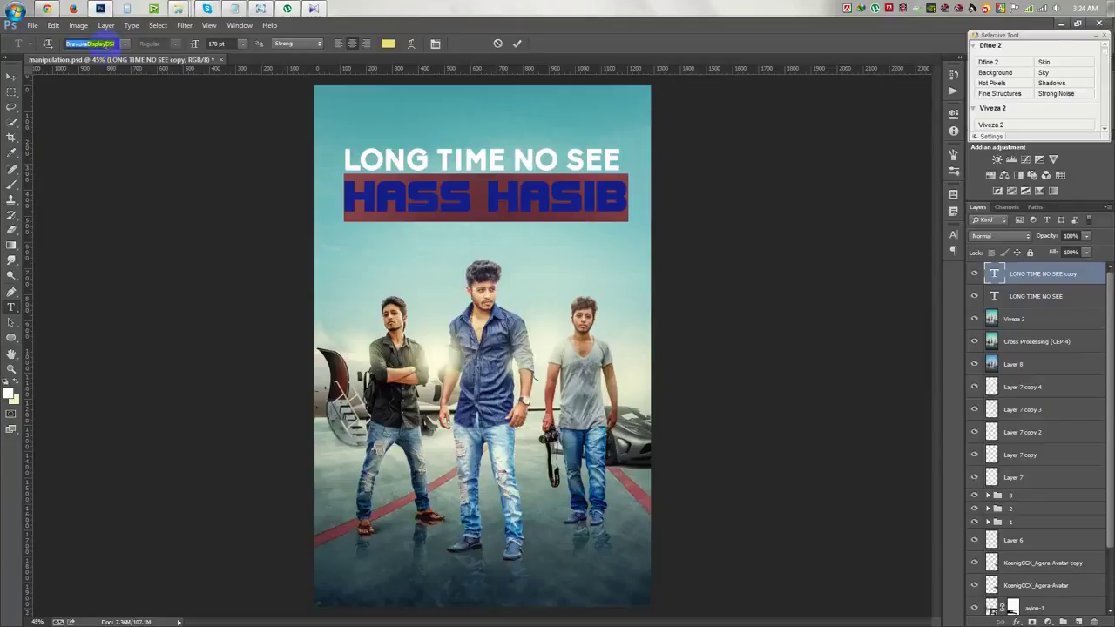
key(Down)
key(Down)
key(Down)
key(Down)
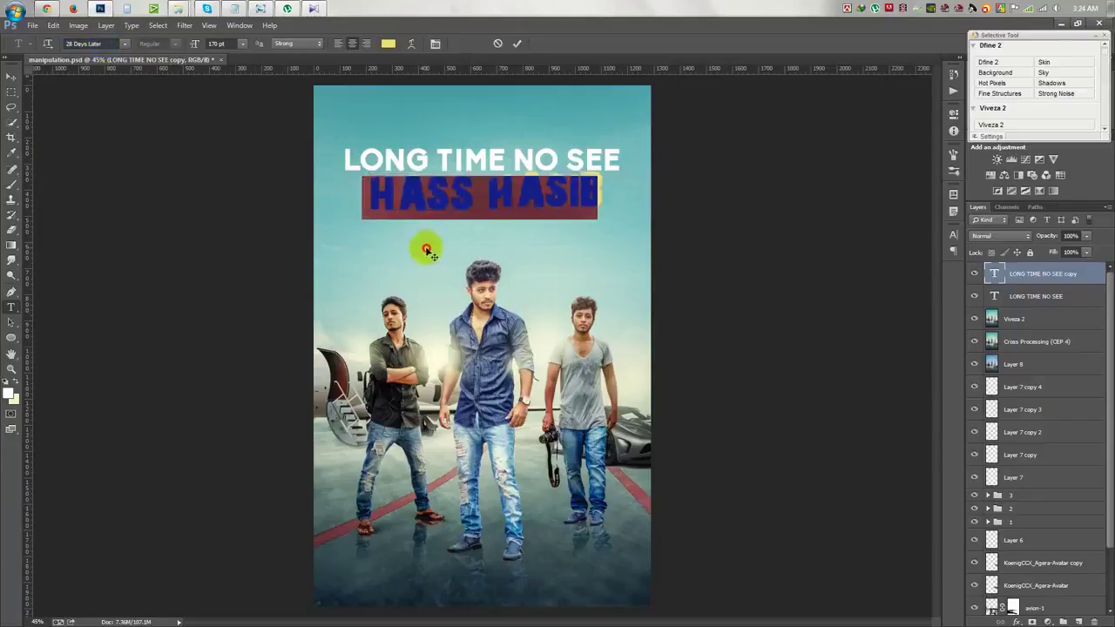
key(Down)
scroll(224, 44, up, 1)
scroll(222, 45, up, 1)
scroll(220, 48, up, 2)
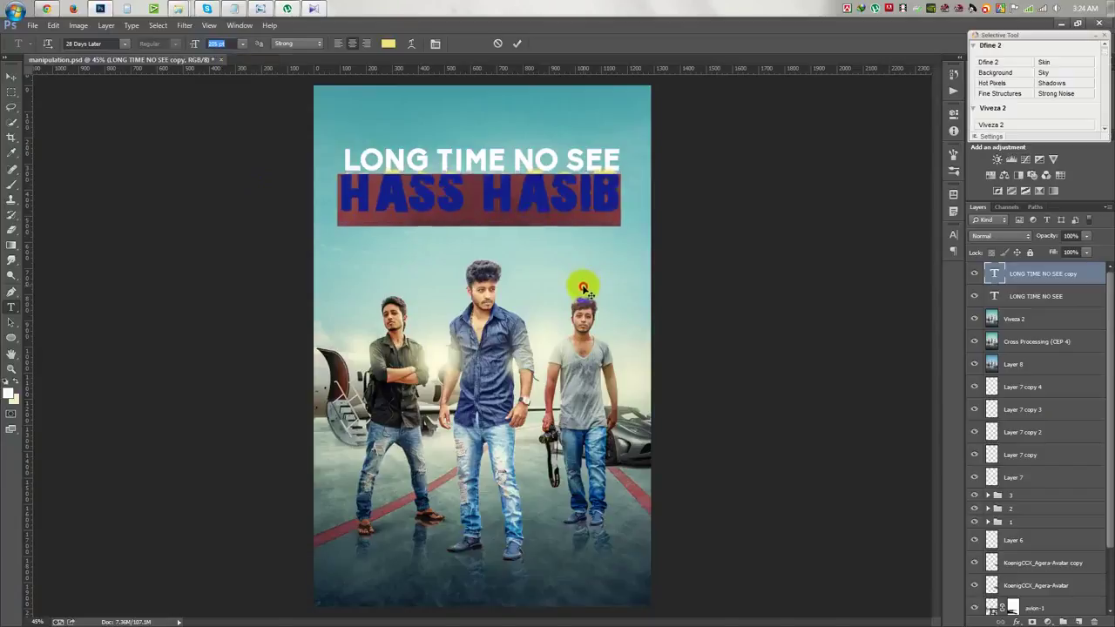
drag(584, 289, 583, 297)
click(518, 44)
key(v)
Reopen HASS HASIB and apply the AgencyGothic font
double_click(380, 139)
click(96, 43)
scroll(294, 275, down, 3)
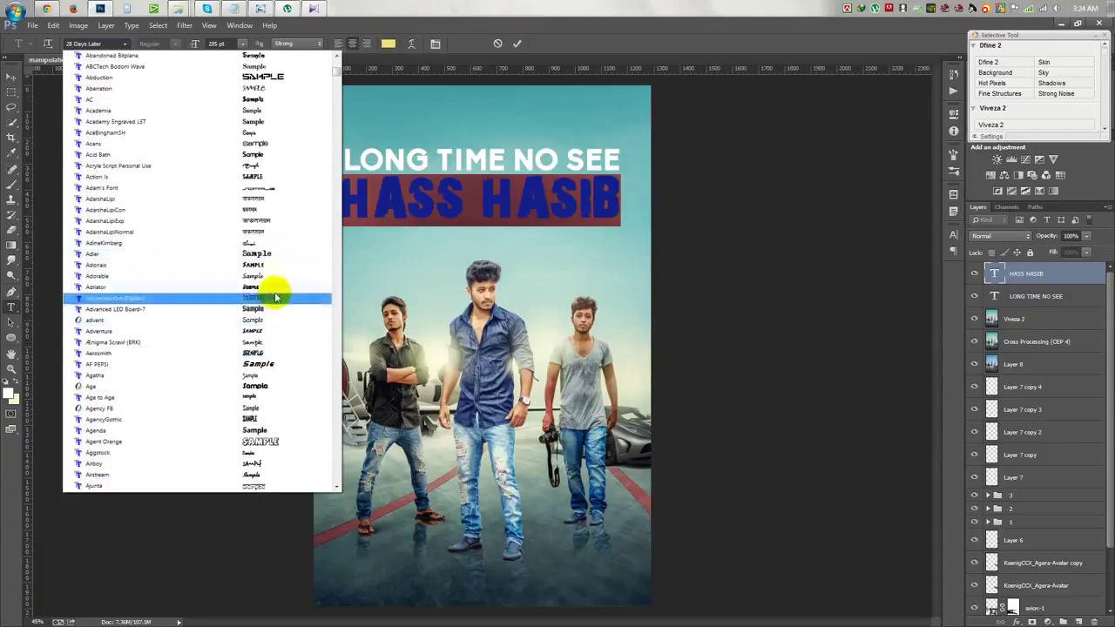
click(265, 414)
Switch HASS HASIB to the blocky Baumarkt font and commit
click(125, 44)
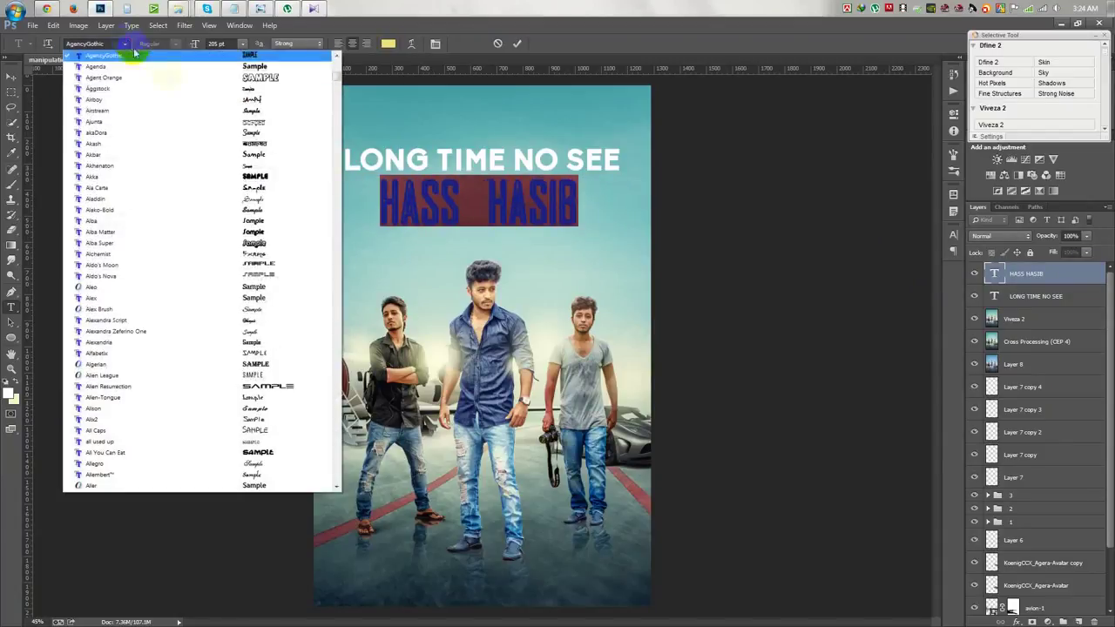
scroll(281, 297, down, 1)
scroll(292, 331, down, 3)
scroll(314, 348, down, 3)
scroll(322, 339, down, 5)
scroll(314, 348, down, 5)
scroll(296, 401, down, 4)
scroll(294, 383, down, 4)
scroll(289, 375, down, 3)
scroll(289, 371, down, 4)
scroll(288, 369, down, 4)
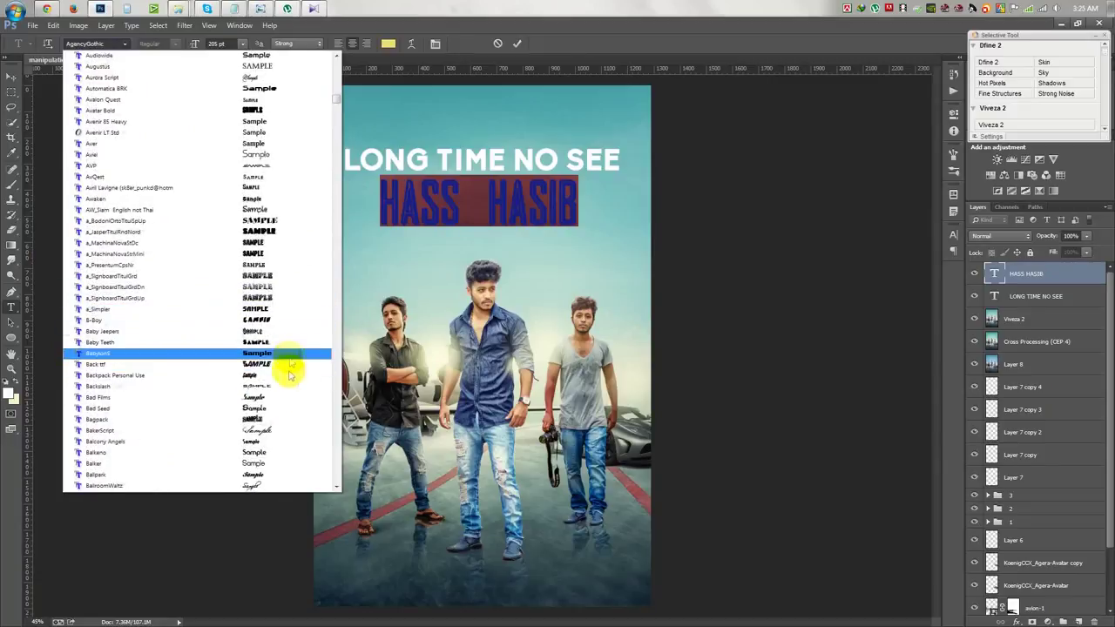
scroll(288, 375, down, 4)
scroll(292, 388, down, 4)
scroll(296, 383, down, 8)
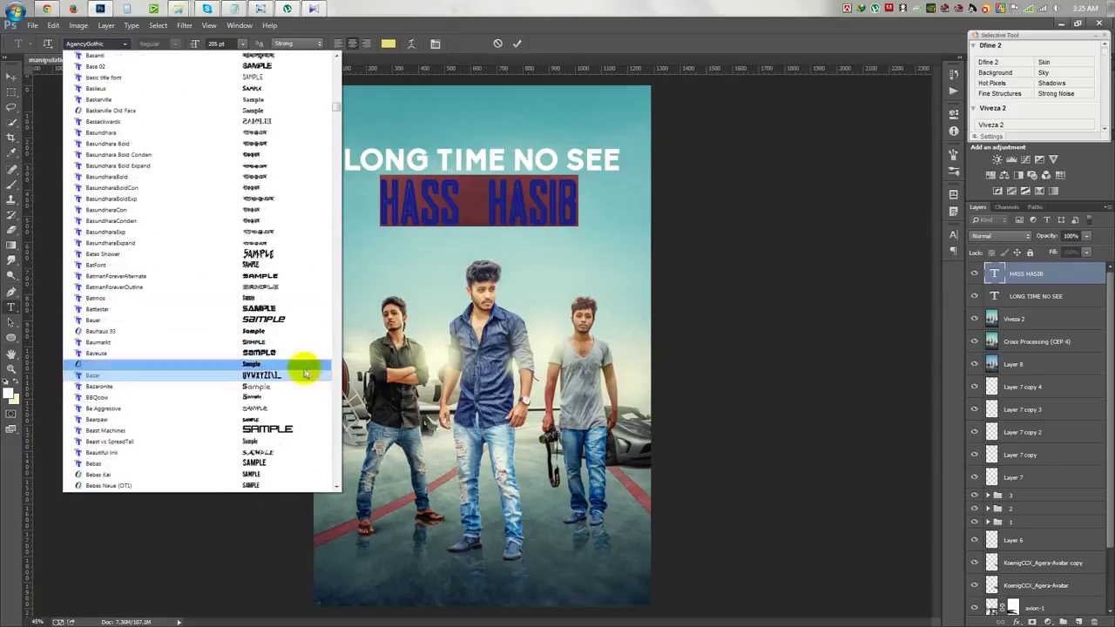
click(284, 343)
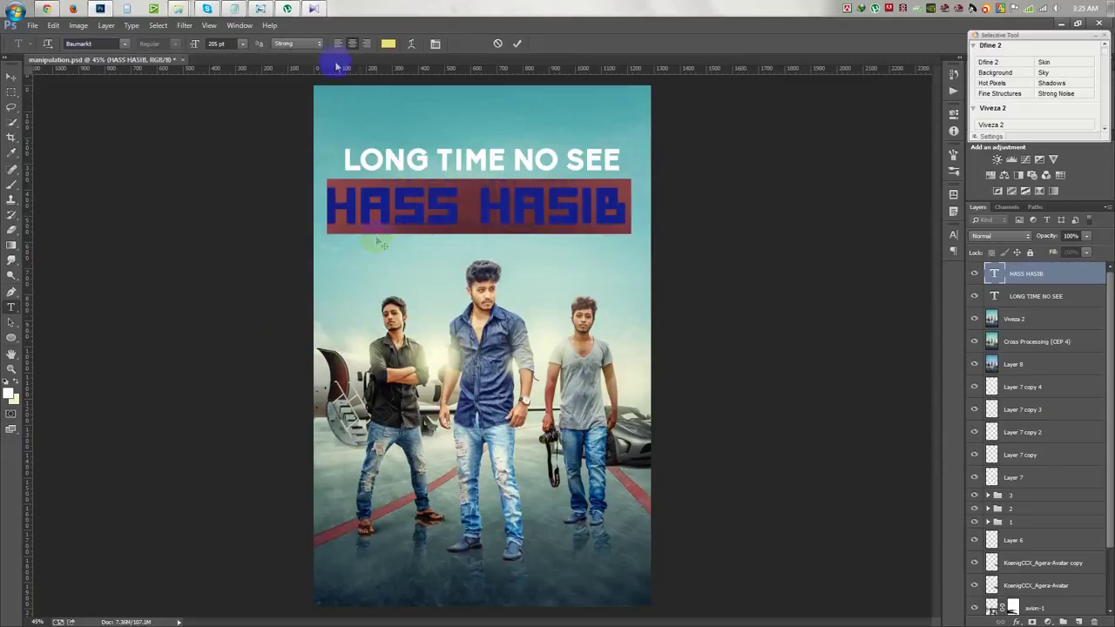
click(516, 45)
key(v)
Scale the HASS HASIB title down to about 88%
key(ctrl+t)
drag(622, 224, 615, 224)
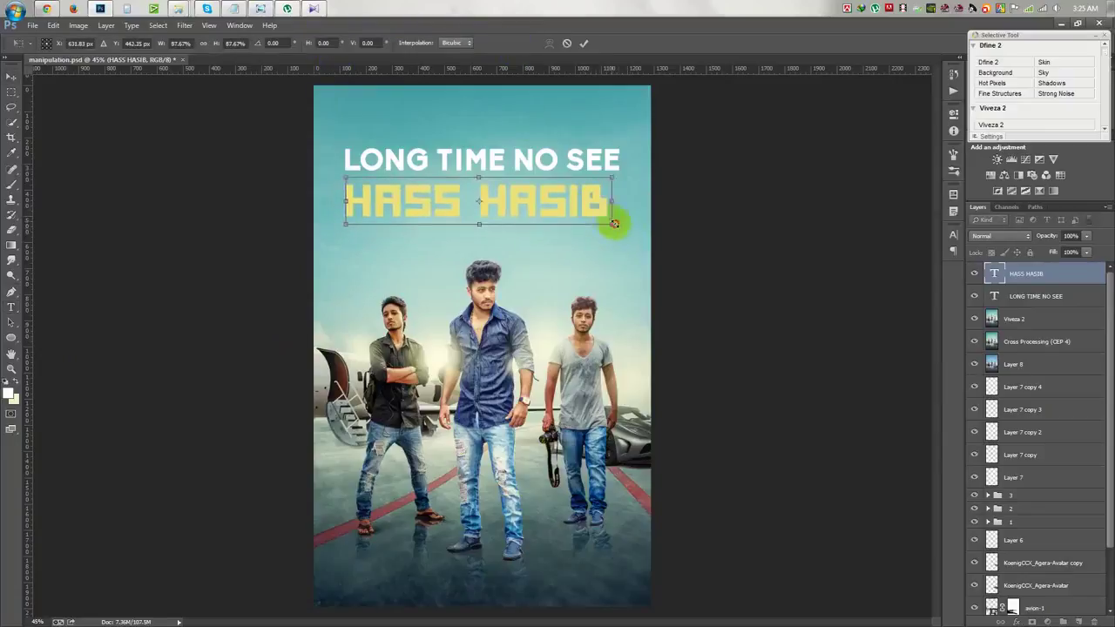
key(Return)
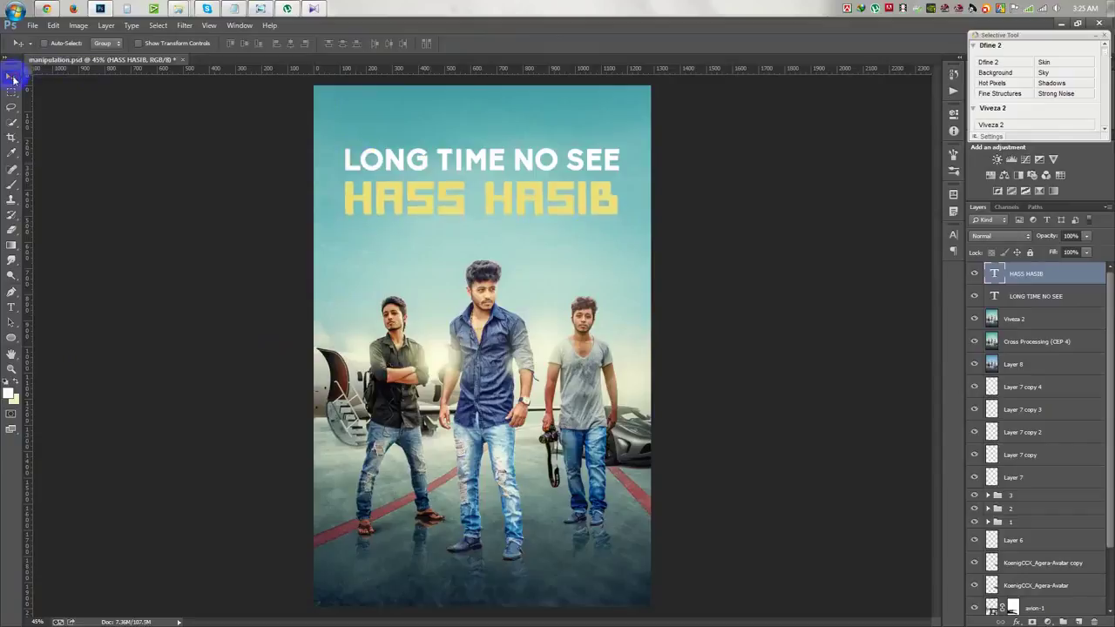
Add a COME ON MAN second line to the heading with automatic line spacing
click(1036, 296)
drag(644, 184, 636, 160)
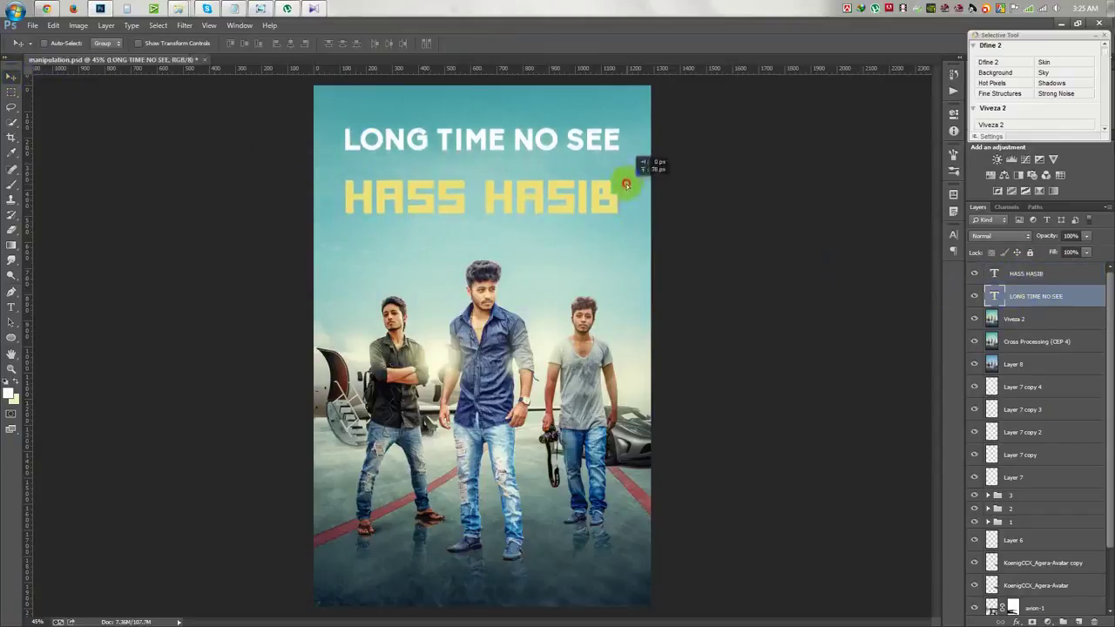
double_click(607, 138)
click(614, 136)
text(COME ON MAN)
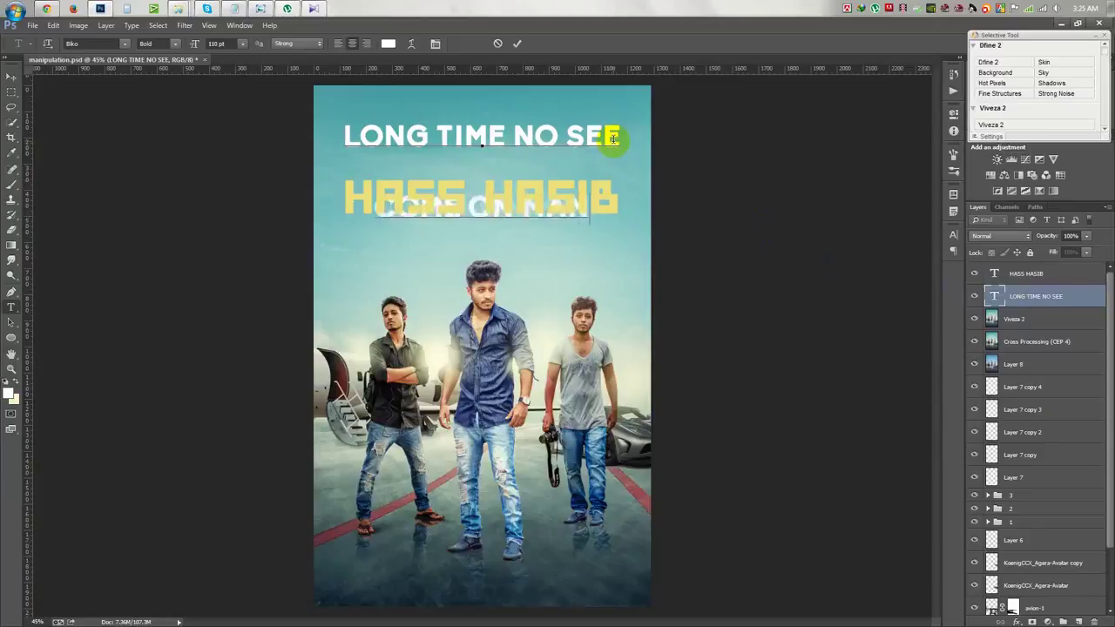
key(ctrl+a)
click(955, 236)
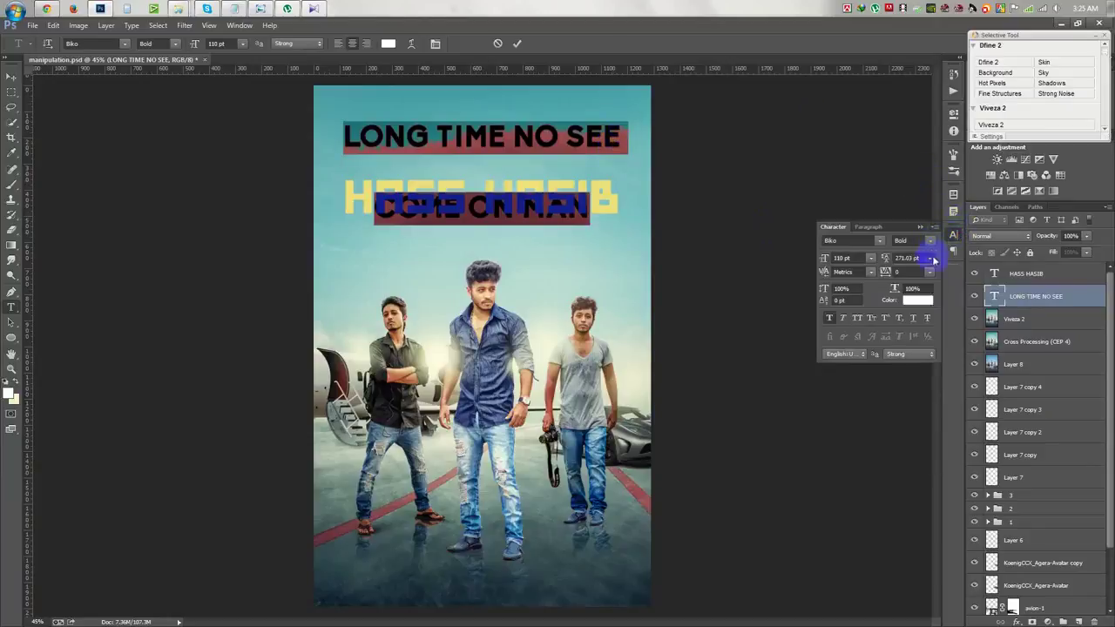
click(929, 258)
click(923, 267)
scroll(224, 43, down, 10)
scroll(223, 45, down, 15)
click(516, 42)
key(v)
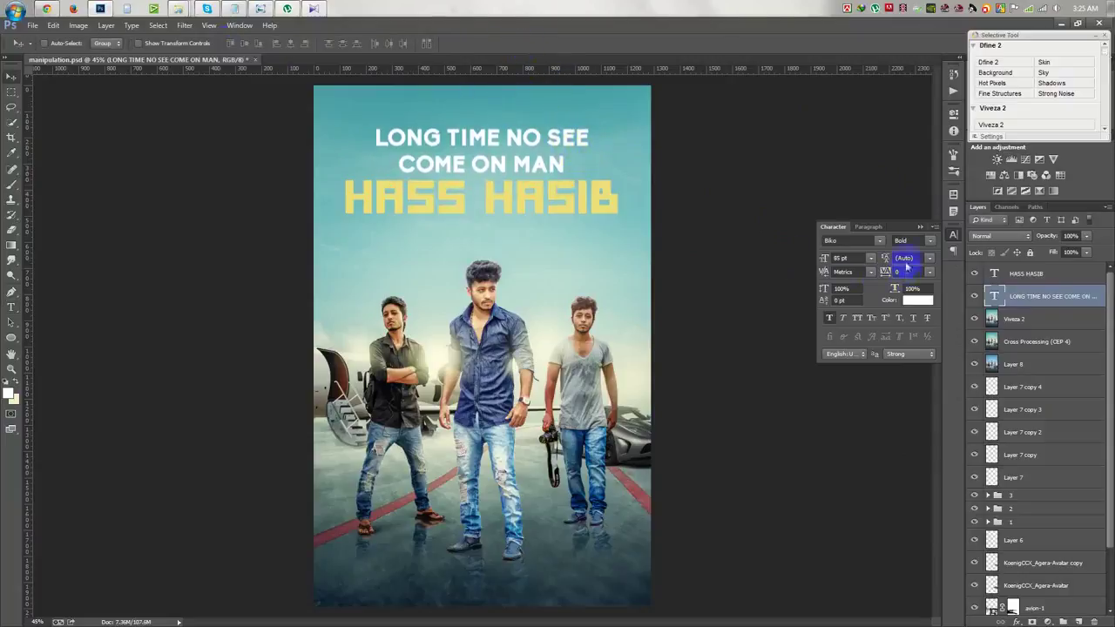
Tighten the heading's leading and move it down toward HASS HASIB
double_click(993, 295)
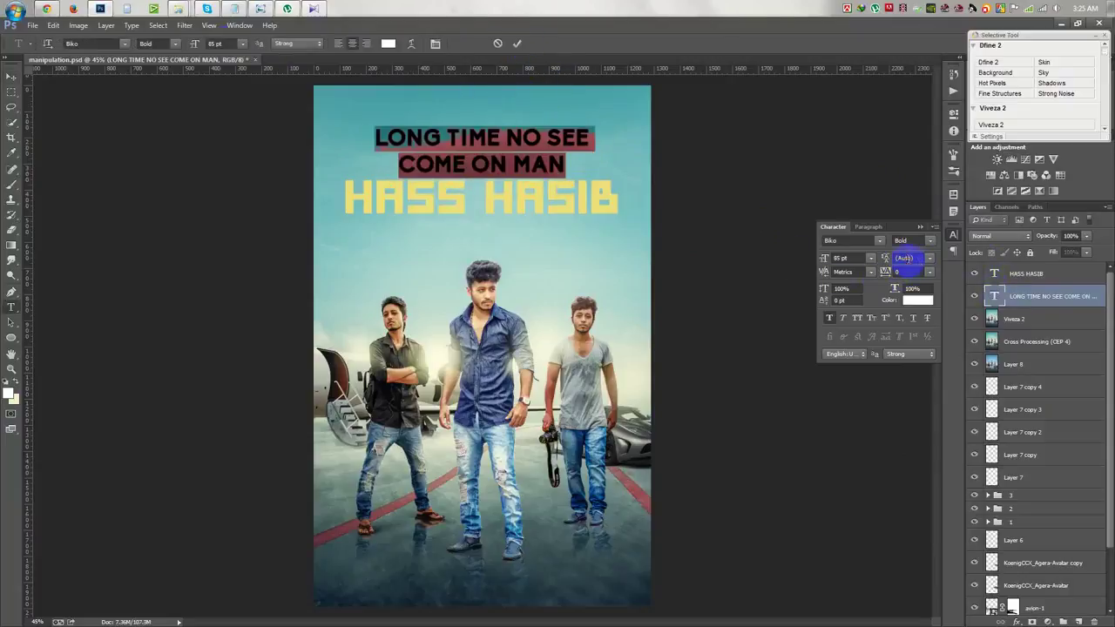
click(930, 259)
click(920, 435)
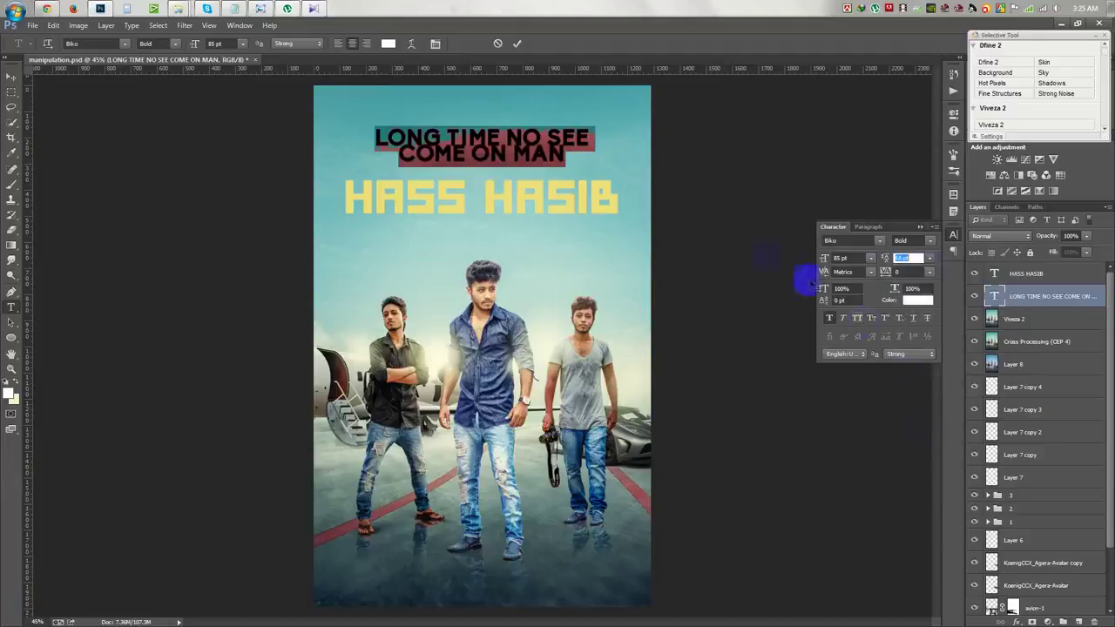
click(516, 43)
key(v)
drag(746, 206, 701, 172)
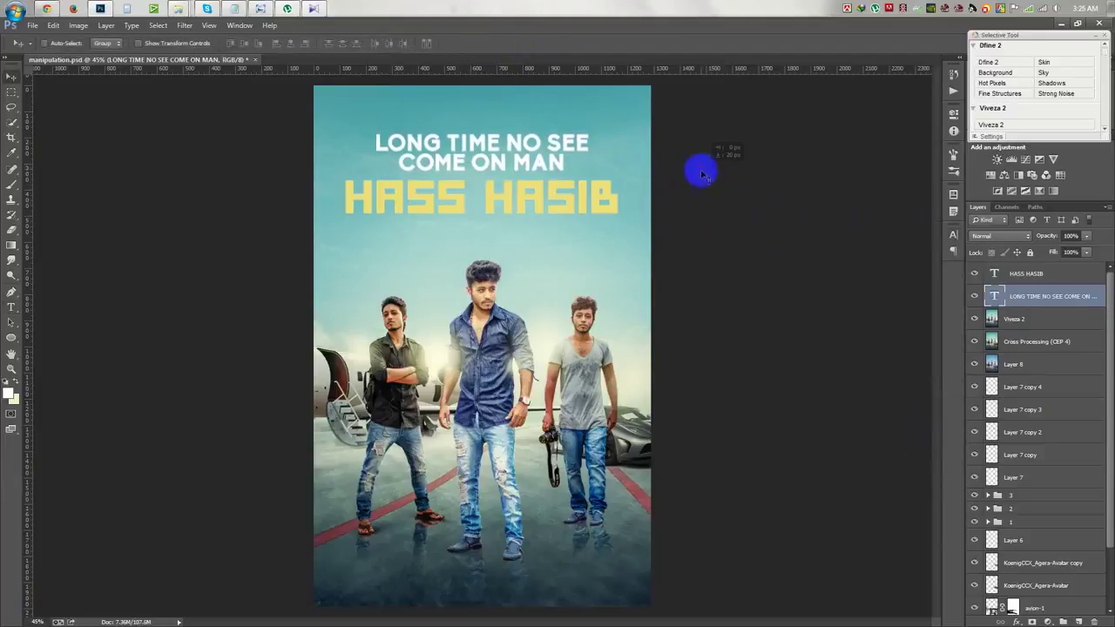
Enlarge the heading slightly and begin retyping its copy as EDIT BY
key(ctrl+t)
mouse_move(592, 129)
mouse_down()
mouse_move(604, 138)
mouse_move(601, 231)
mouse_up()
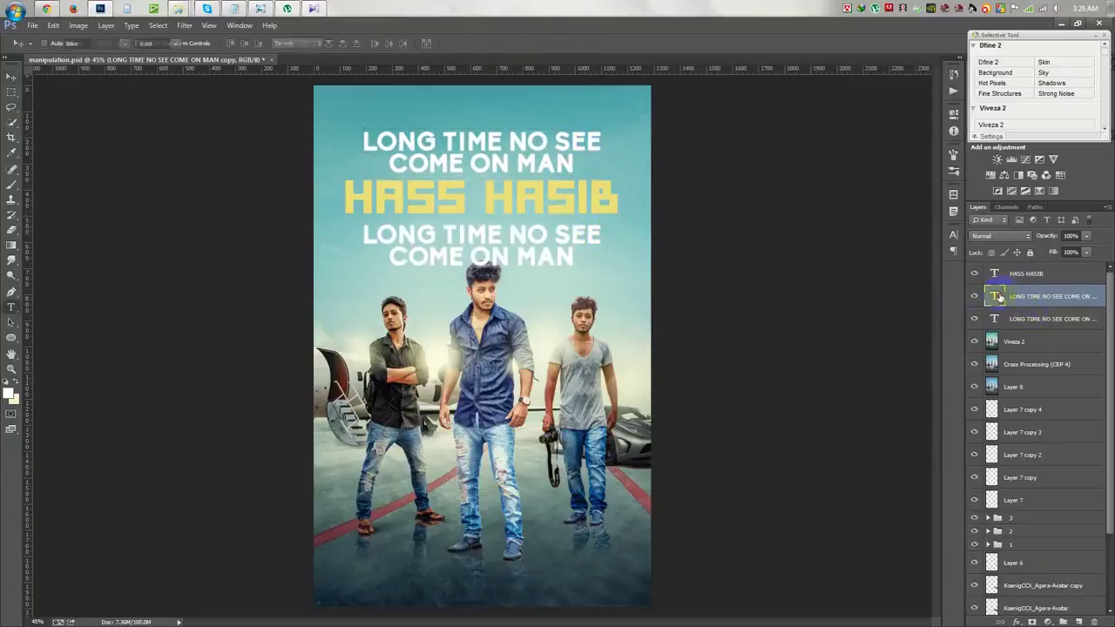
double_click(998, 298)
text(EDIT BY)
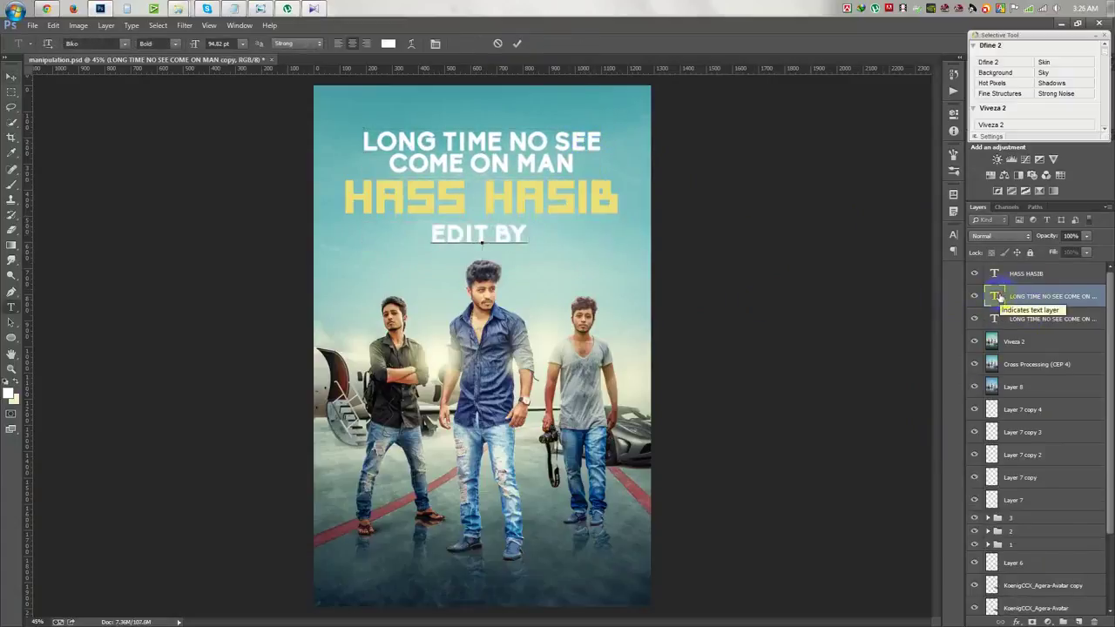
Resize the EDIT BY / HASS HASIB credit and tighten its line spacing
double_click(998, 298)
click(221, 43)
click(225, 156)
click(241, 44)
click(261, 122)
drag(215, 52, 962, 199)
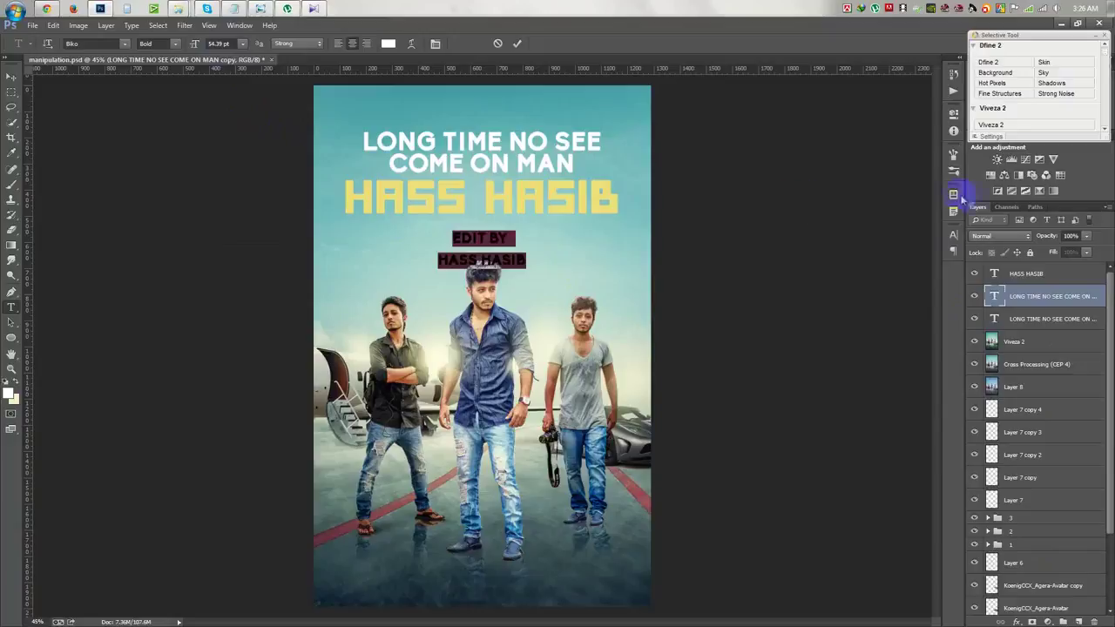
click(952, 244)
click(915, 251)
click(920, 266)
click(758, 206)
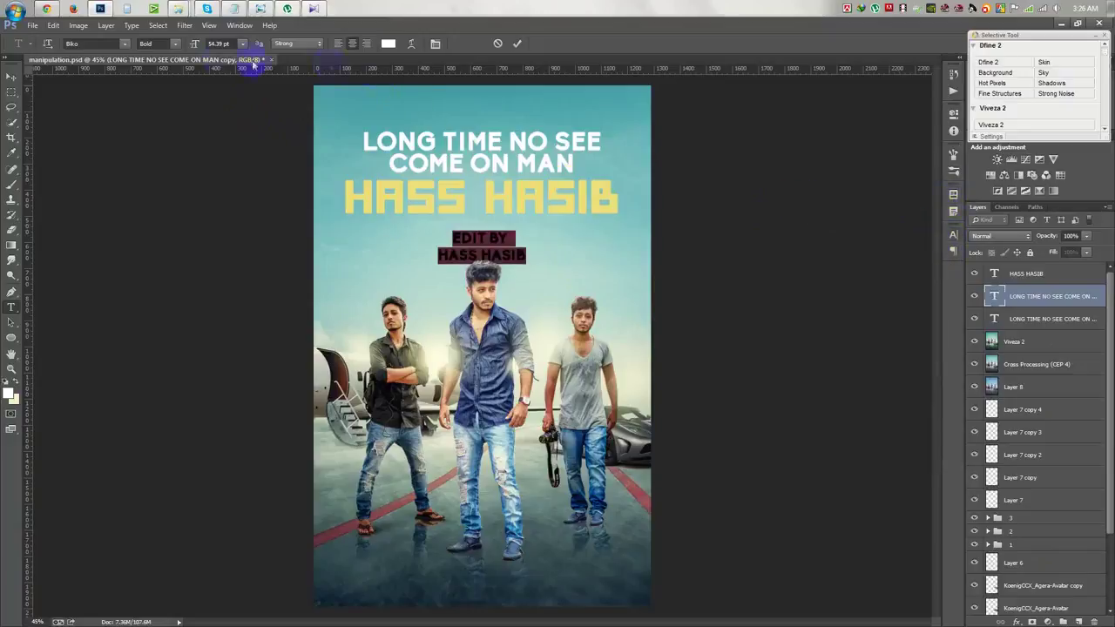
Set the credit text to 36 pt and commit it
click(176, 43)
click(218, 43)
click(248, 204)
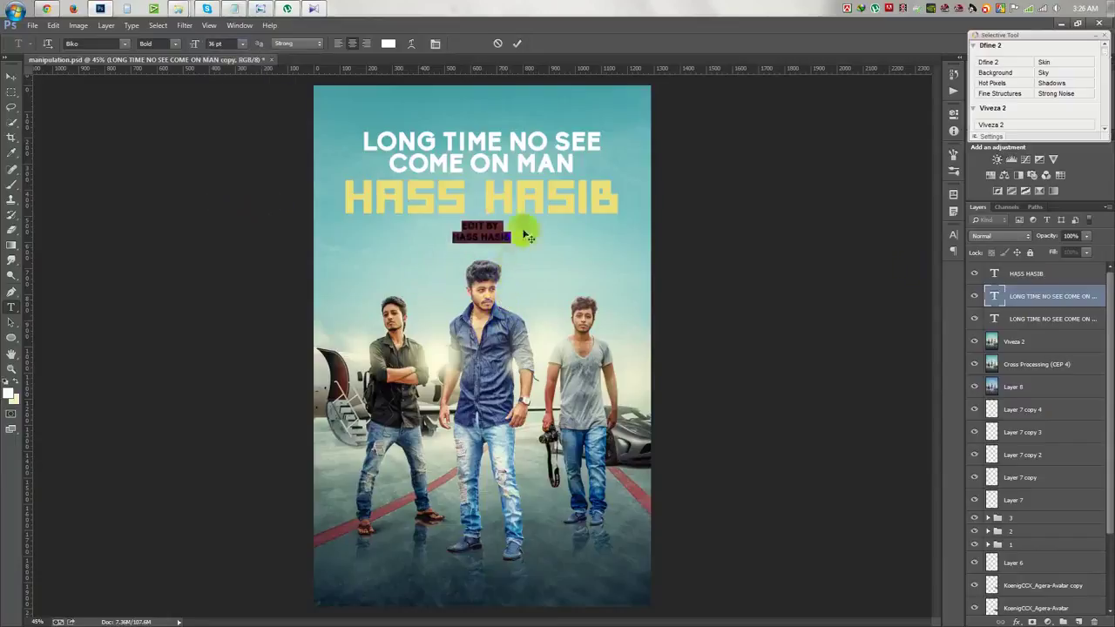
click(519, 42)
key(v)
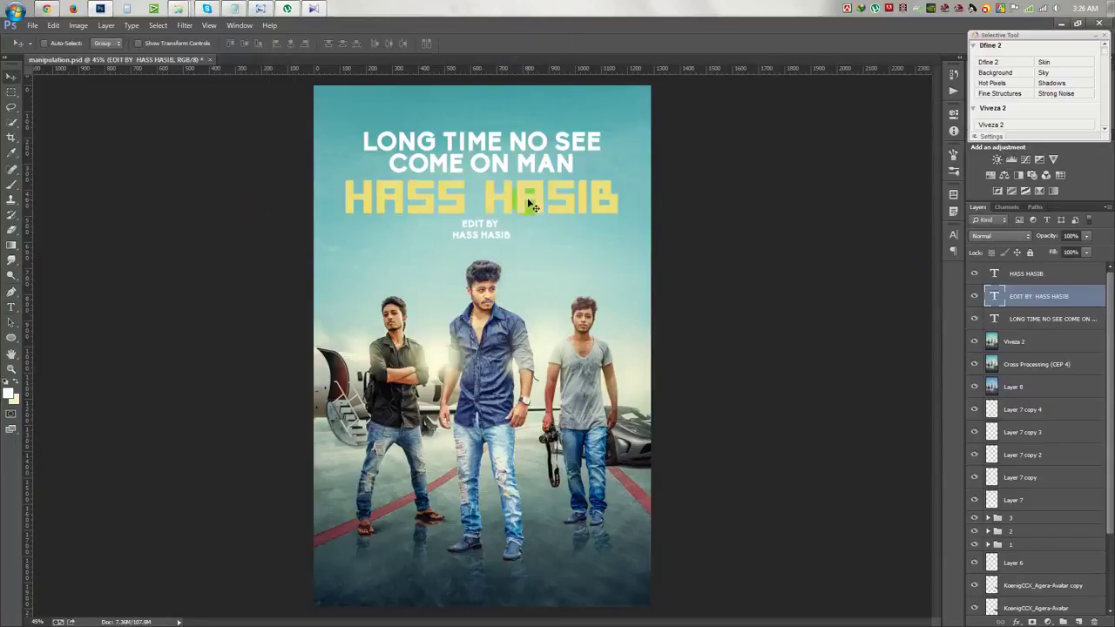
Move the credit, HASS HASIB and heading layers slightly lower together
scroll(540, 223, down, 2)
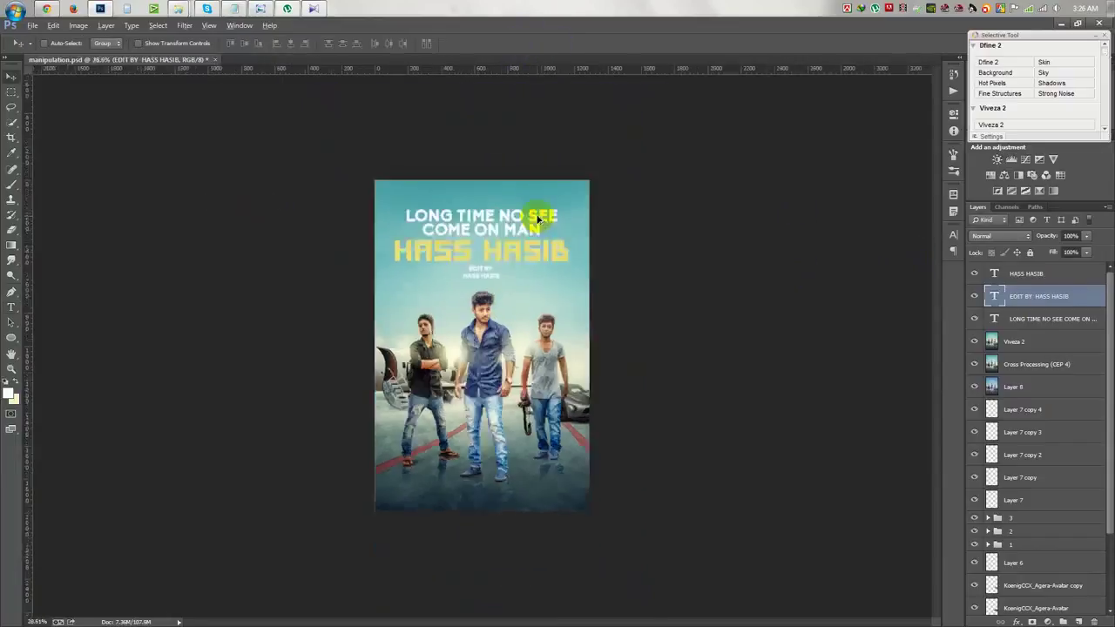
ctrl+click(1028, 273)
ctrl+click(1045, 319)
drag(692, 271, 696, 277)
click(1036, 296)
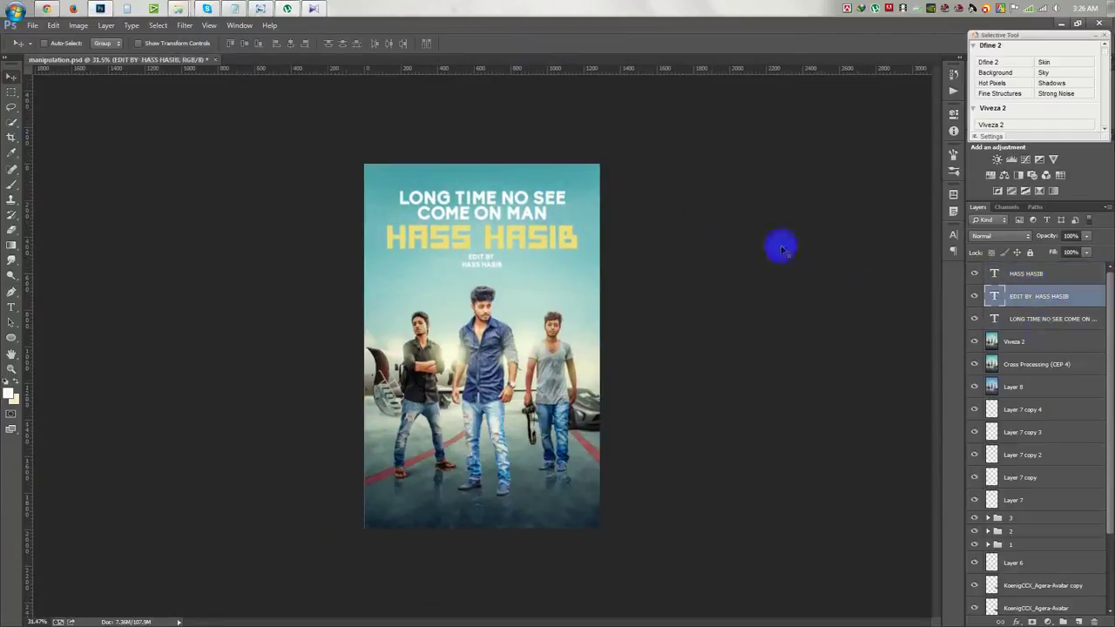
click(1025, 274)
Place a copy of the title name near the poster bottom and retype it as the DESIGN BY credit
drag(697, 218, 692, 478)
scroll(693, 478, up, 3)
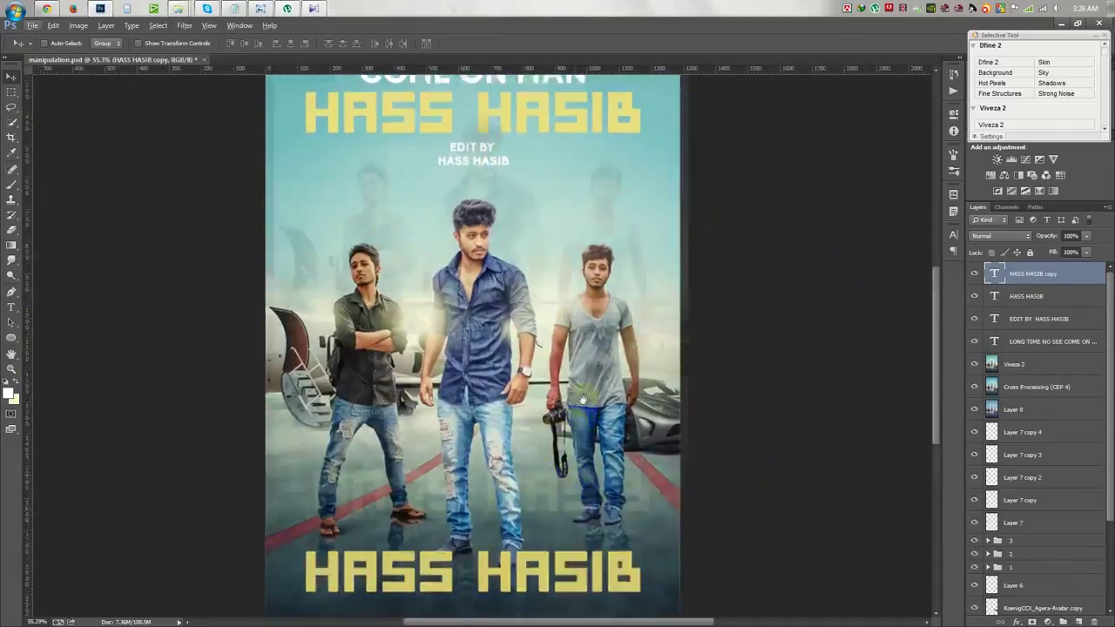
double_click(994, 273)
text(DESI)
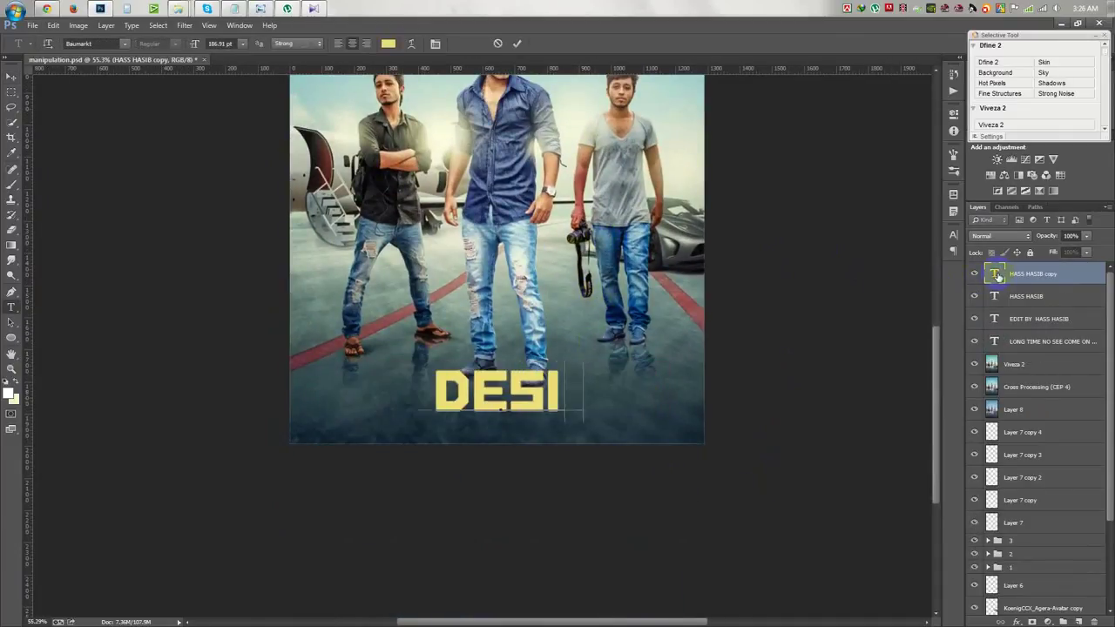
text(GN BY HASI HASIB)
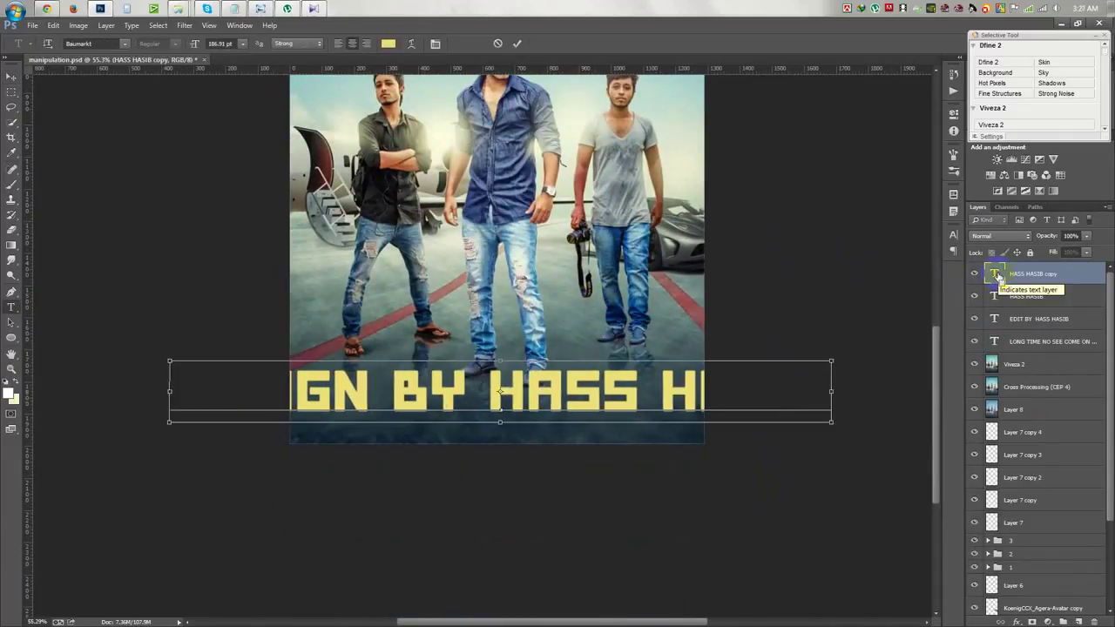
Set the credit text to 72 pt and try fonts, including Berlin Sans FB
key(ctrl+a)
click(242, 43)
click(234, 241)
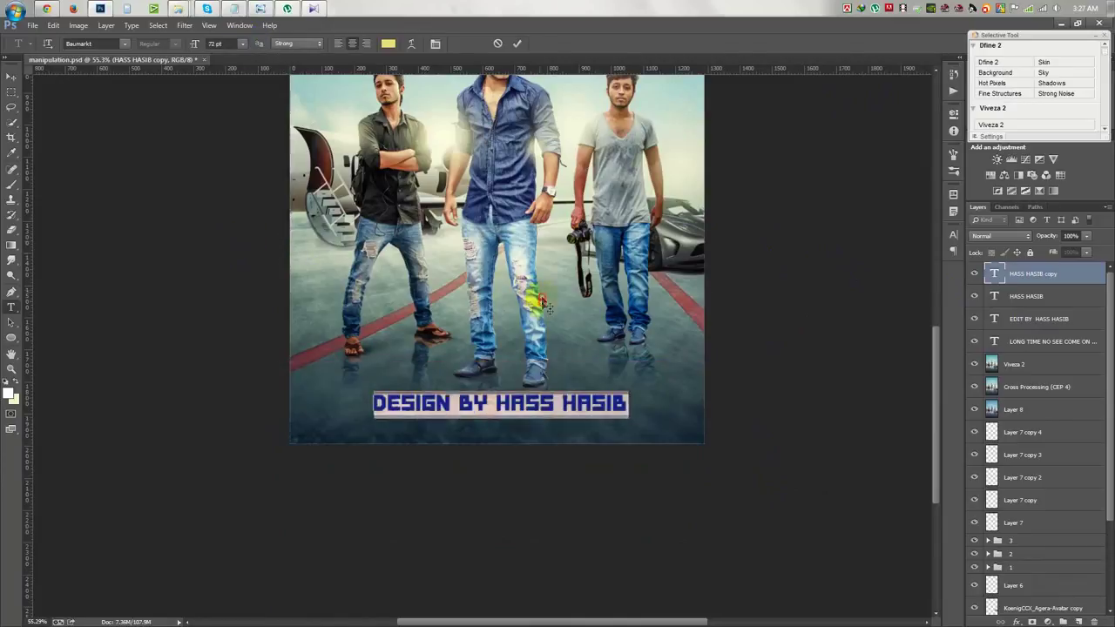
click(124, 43)
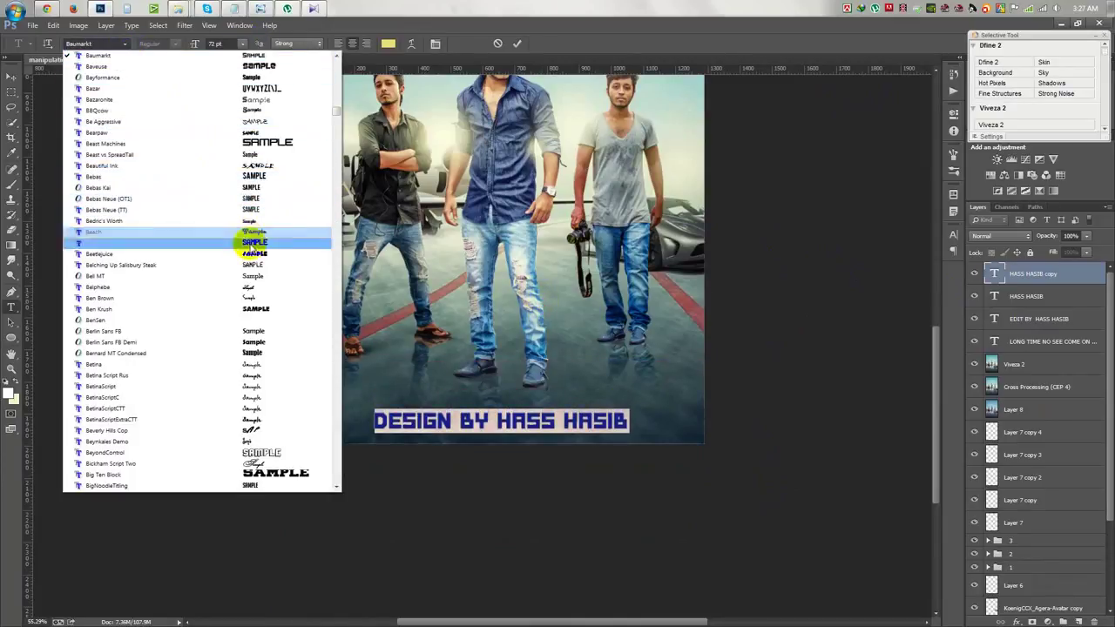
click(260, 243)
click(124, 43)
click(218, 142)
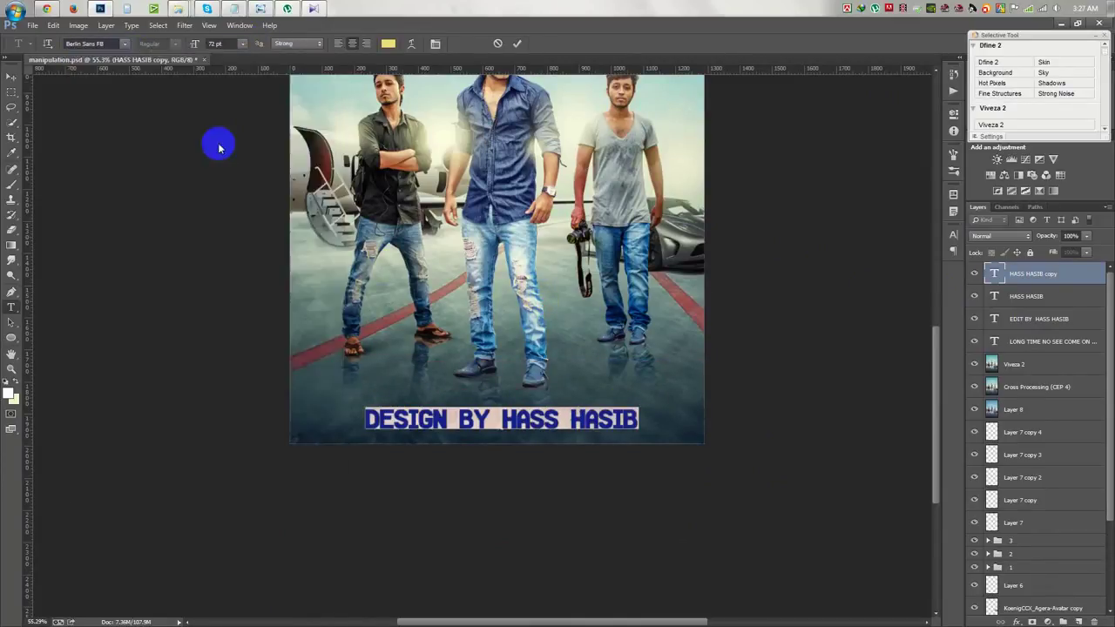
Try Blair Caps, then settle the credit on Book Antiqua
click(125, 43)
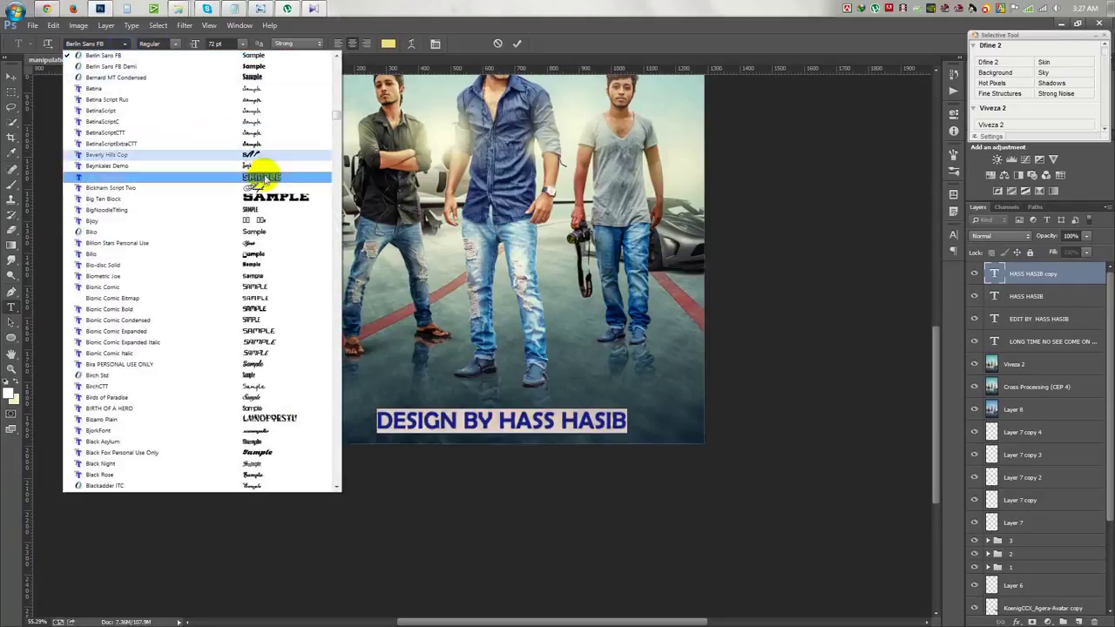
scroll(287, 348, down, 4)
click(283, 386)
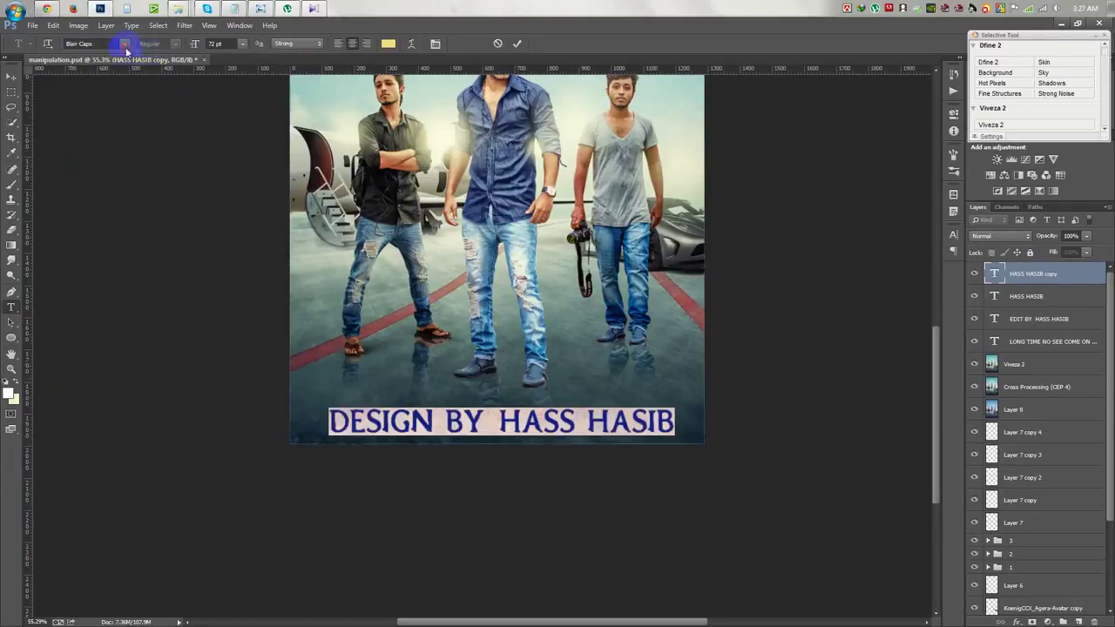
click(125, 43)
click(273, 400)
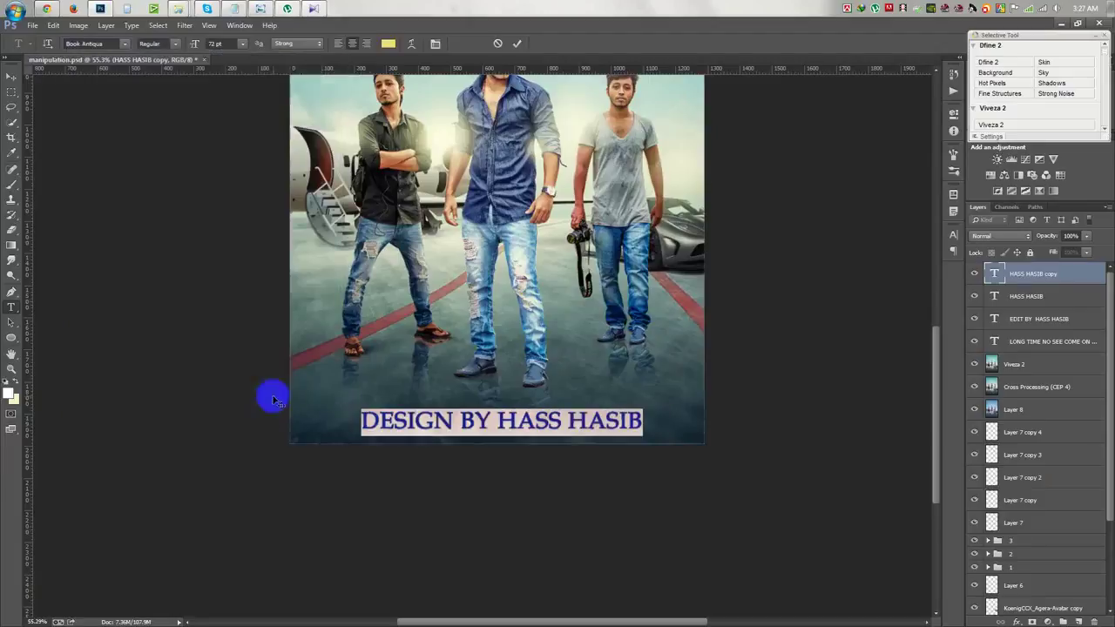
click(243, 44)
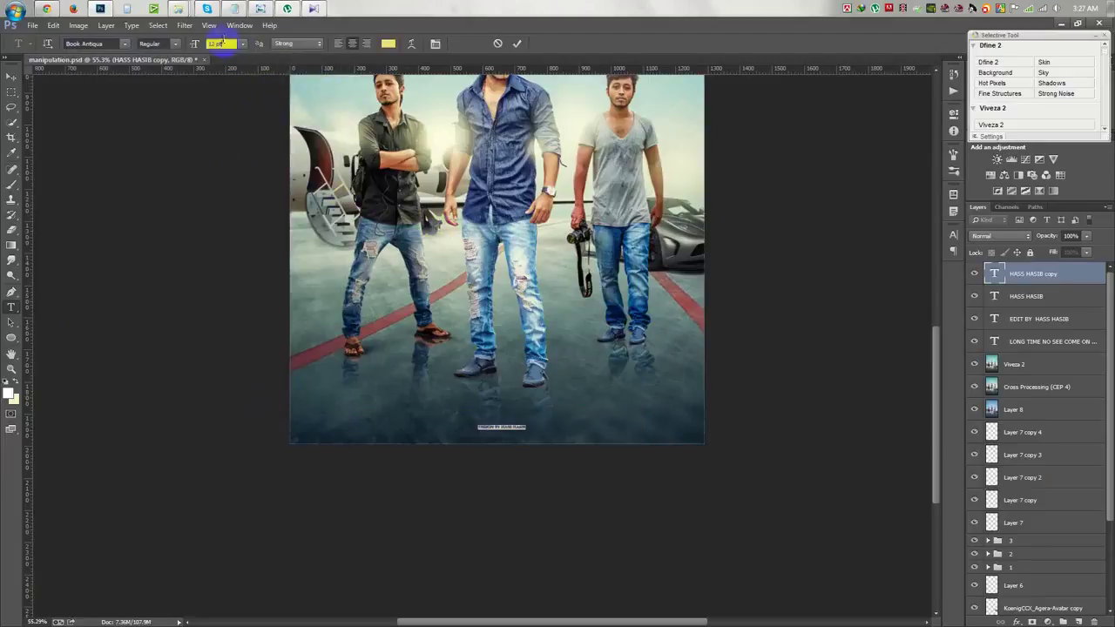
scroll(224, 41, up, 3)
Colour the credit text pale yellow and commit the edit
click(388, 43)
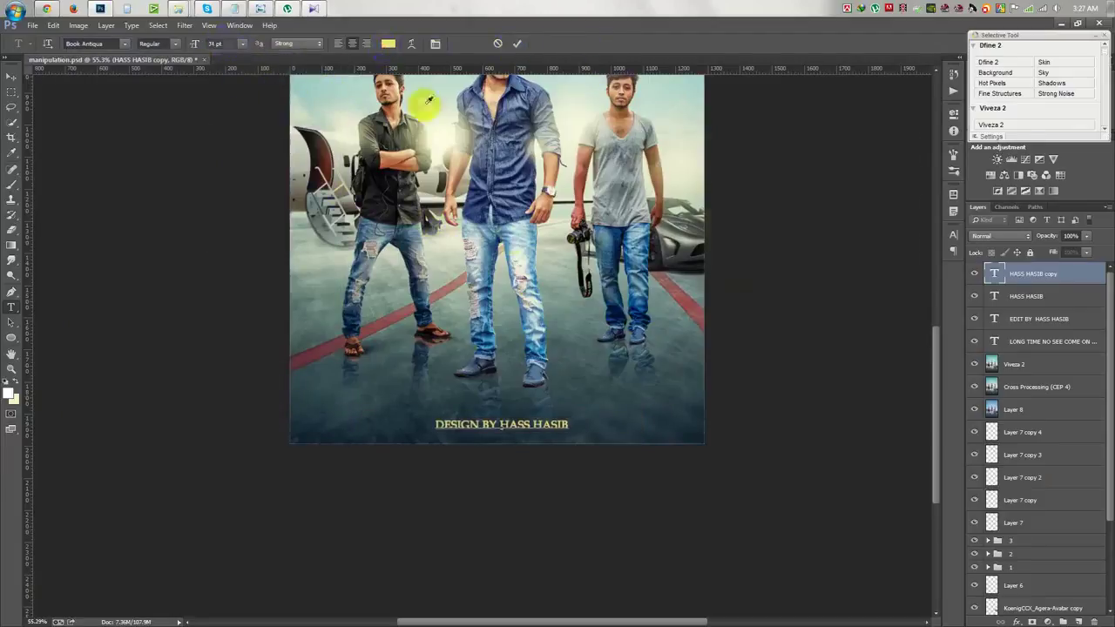
drag(392, 193, 523, 196)
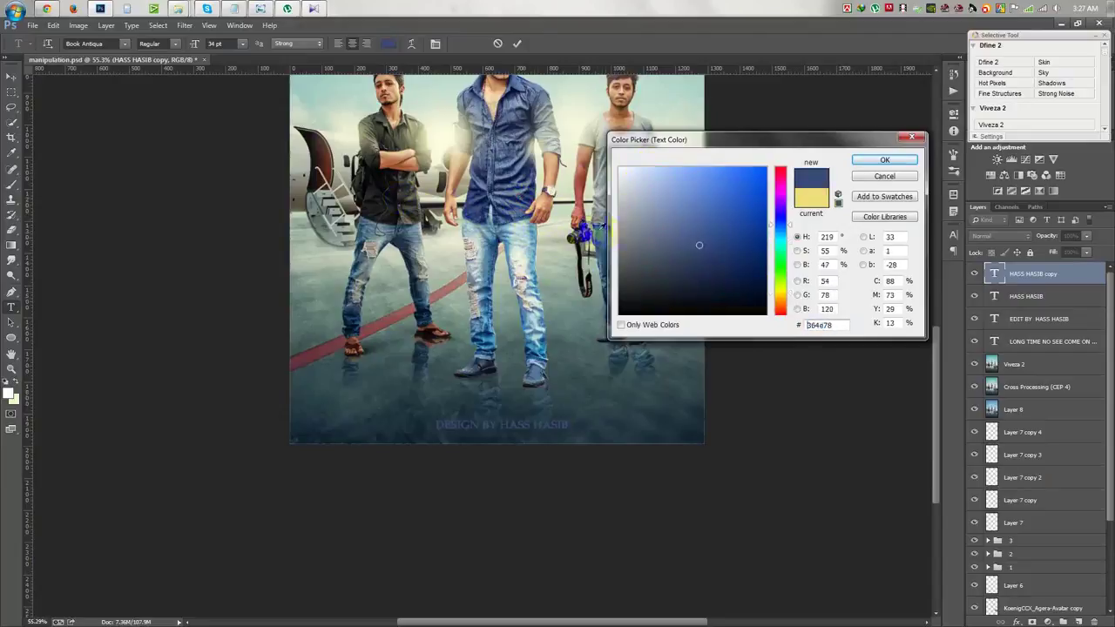
click(612, 228)
click(443, 125)
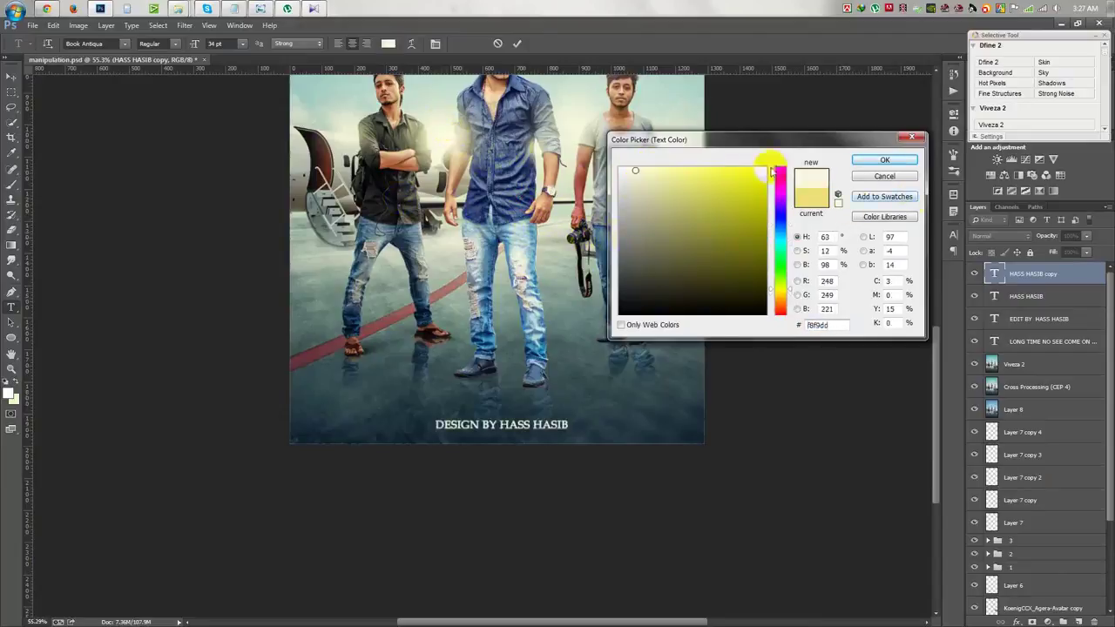
click(885, 159)
click(517, 42)
key(v)
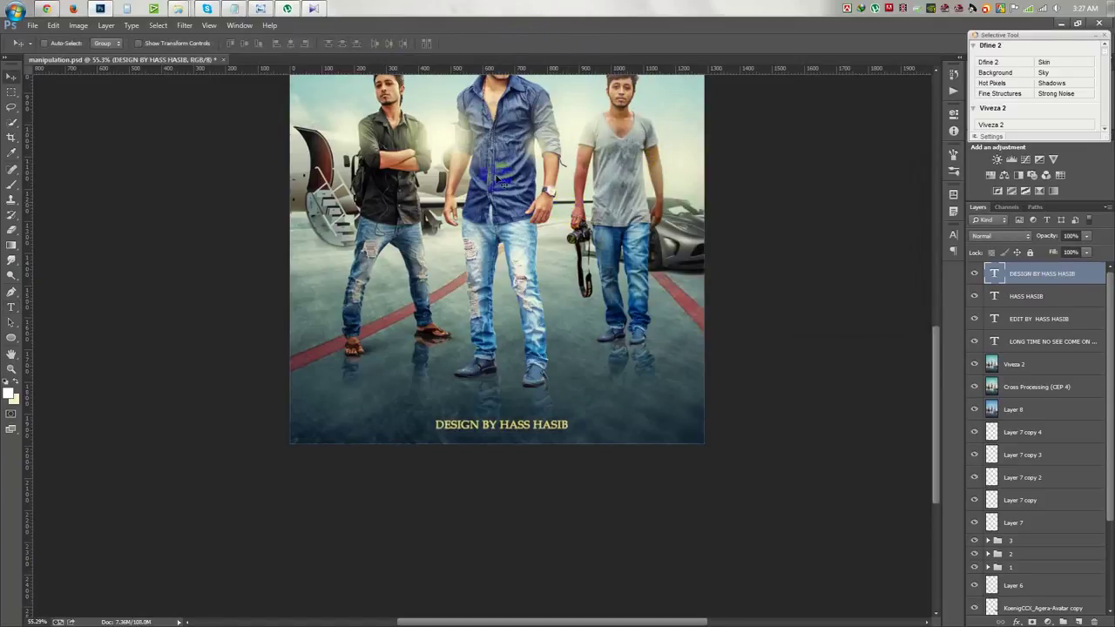
Centre the EDIT BY credit and LONG TIME NO SEE headline horizontally on the canvas
scroll(545, 268, down, 5)
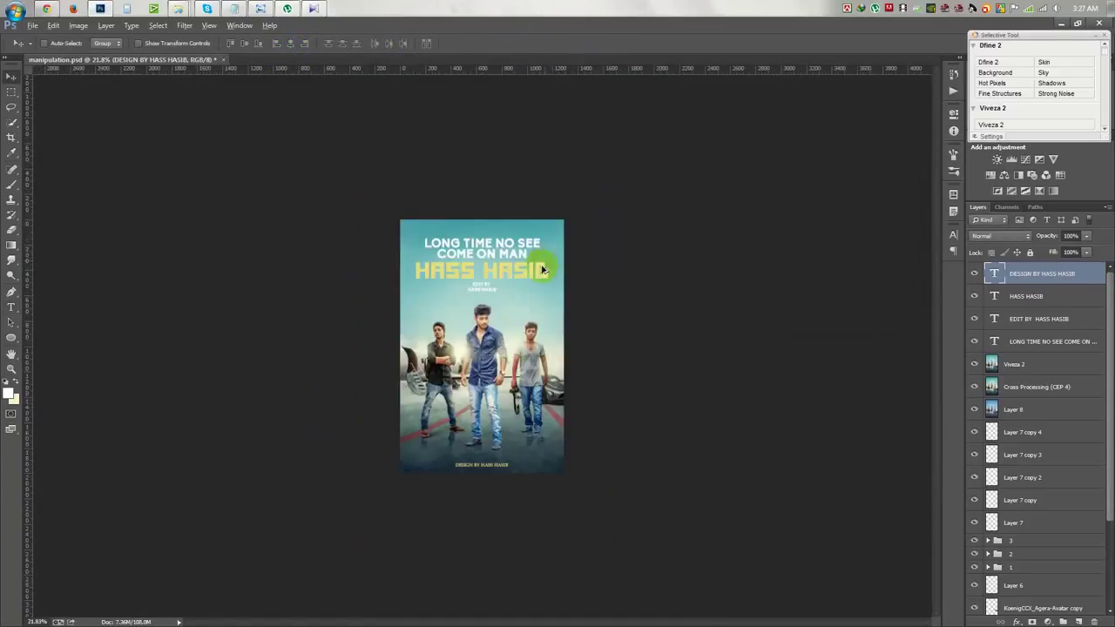
scroll(788, 298, up, 3)
click(1036, 297)
key(ctrl+a)
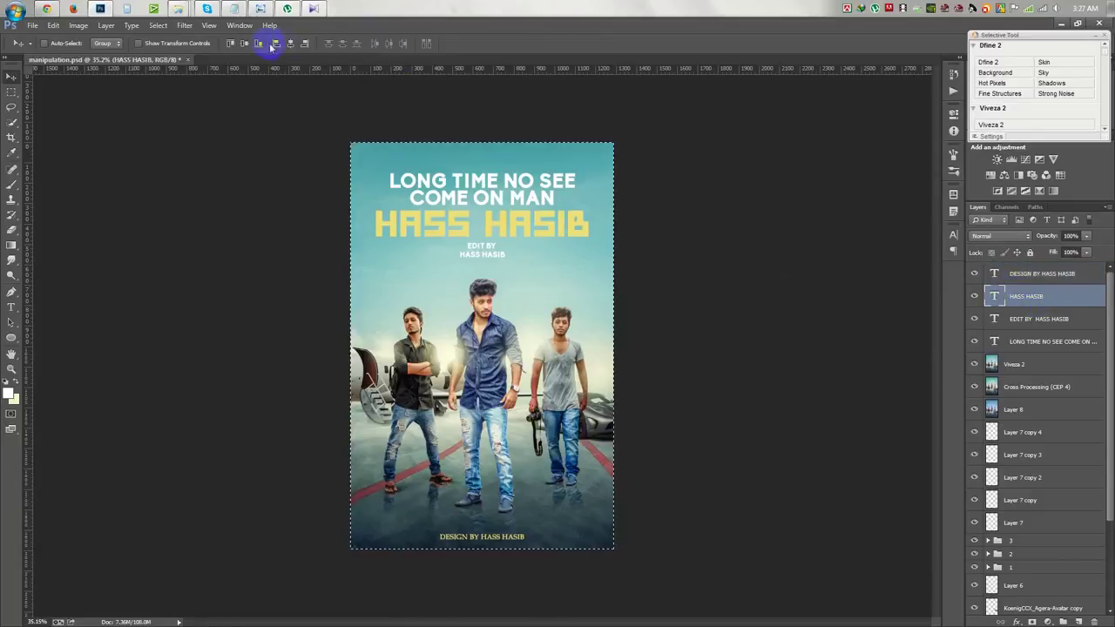
key(alt+bracketleft)
click(276, 43)
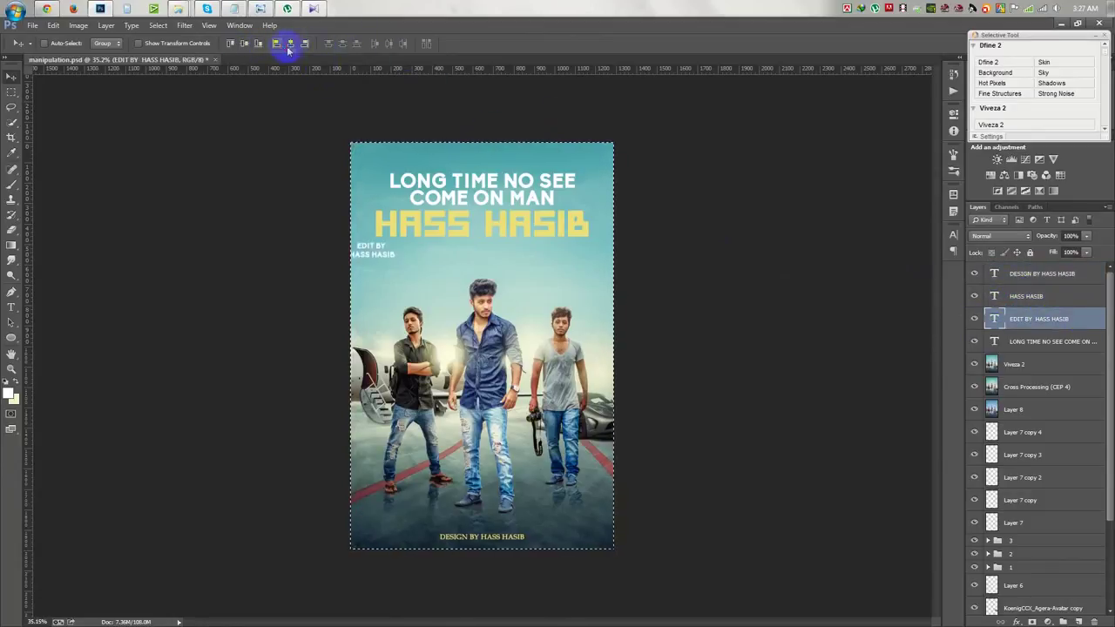
key(alt+bracketleft)
click(290, 43)
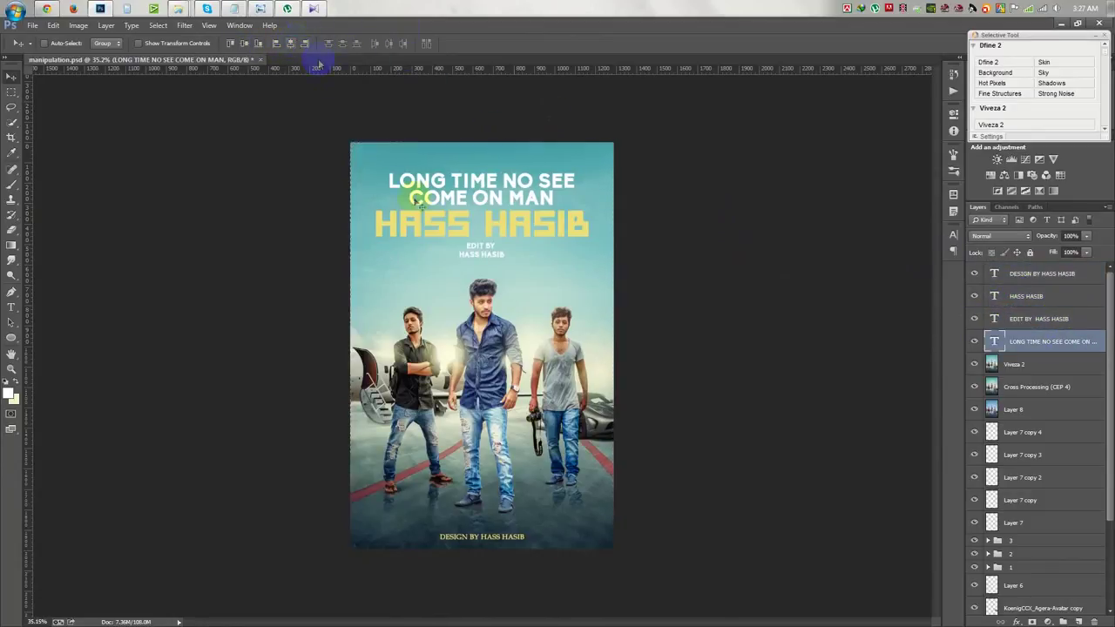
Draw a white five-sided star and place copies beside the EDIT BY credit
scroll(462, 219, up, 3)
right_click(11, 337)
click(61, 361)
drag(380, 225, 402, 253)
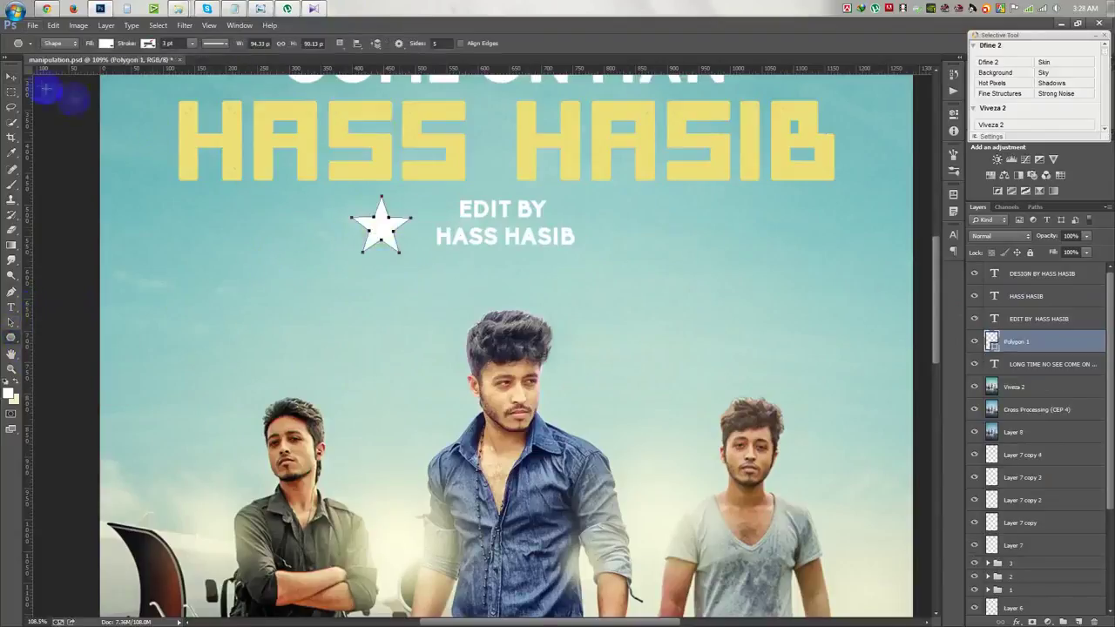
click(11, 77)
drag(461, 250, 460, 237)
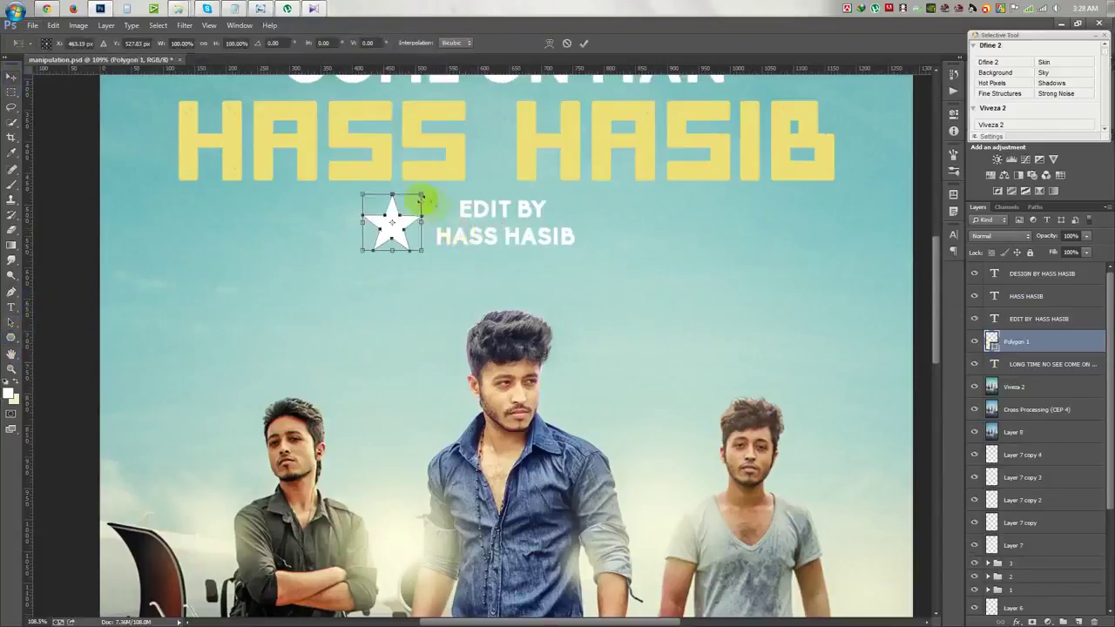
drag(411, 204, 697, 231)
alt+drag(400, 235, 375, 232)
Group the title layers from the name down to the headline and nudge the block up
key(ctrl+0)
click(1042, 298)
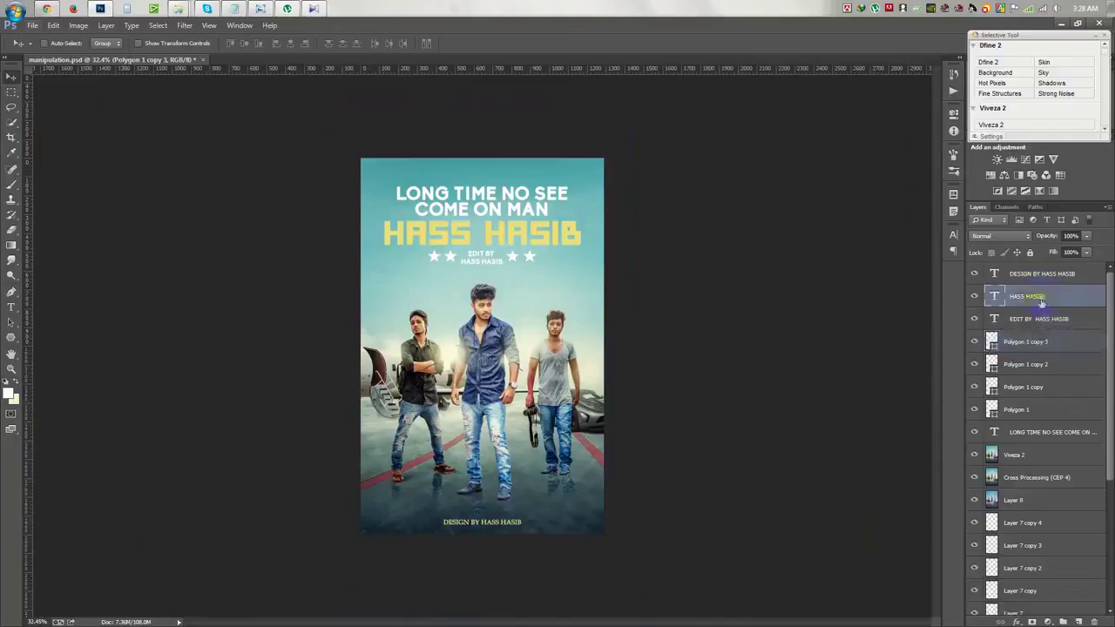
shift+click(1042, 432)
key(ctrl+g)
drag(717, 298, 717, 290)
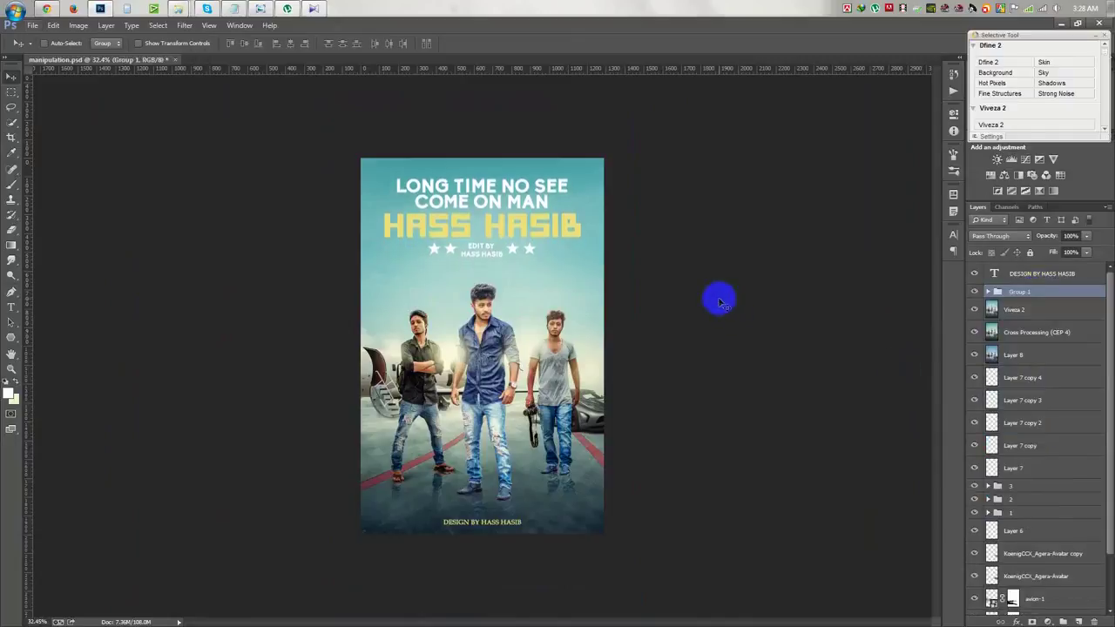
click(1029, 275)
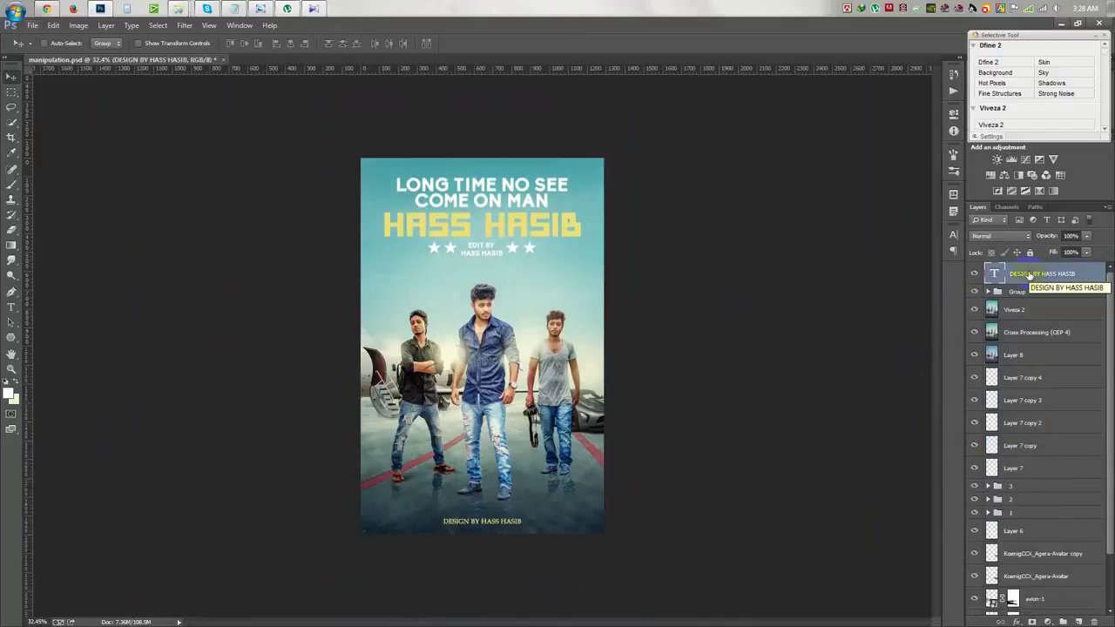
Merge all visible layers into a new layer and apply the Camera Raw Filter to it
key(ctrl+shift+alt+e)
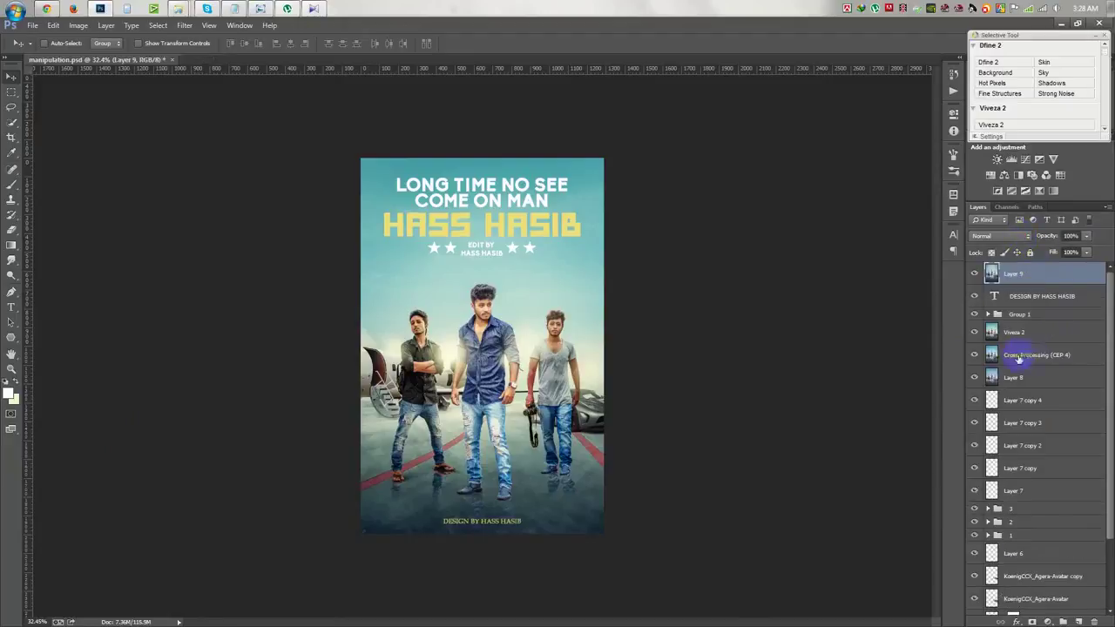
click(184, 24)
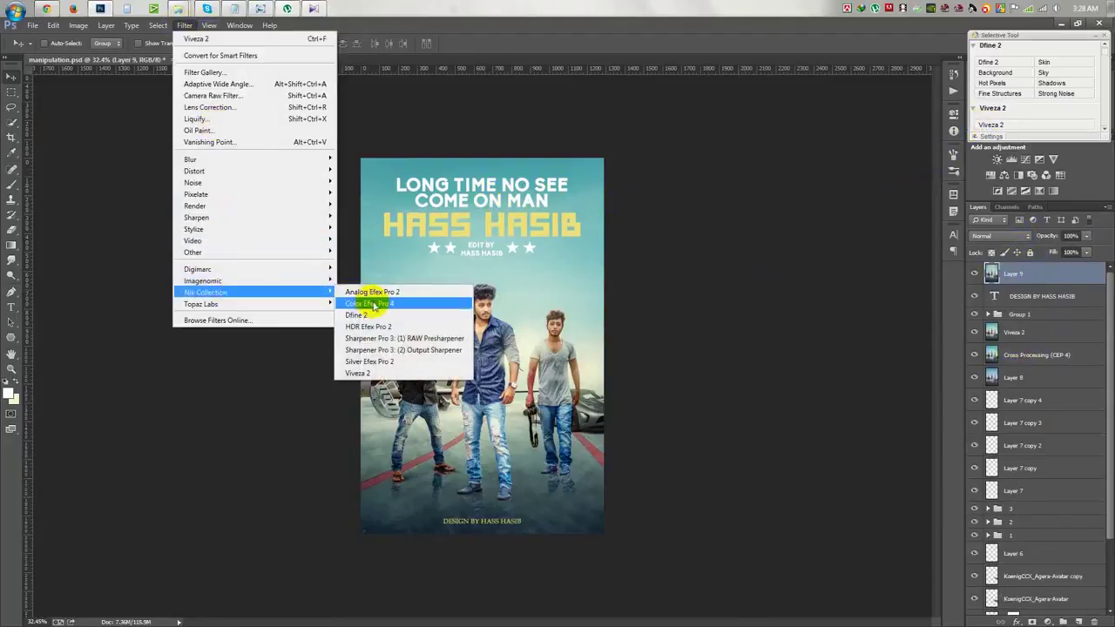
click(183, 25)
click(214, 94)
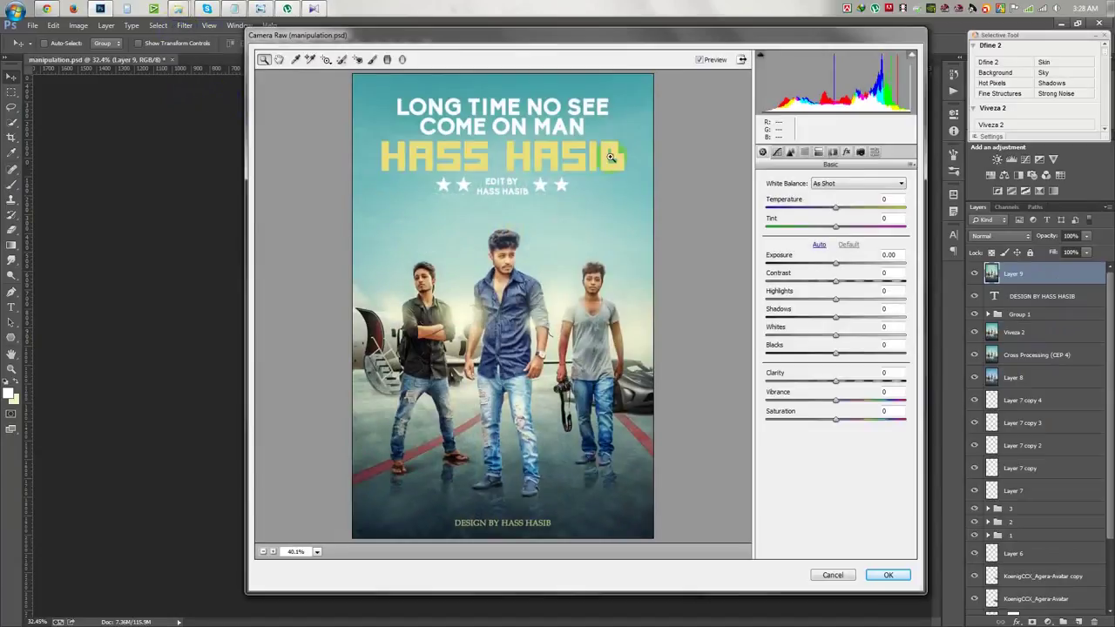
Adjust colour temperature, pull down the tone-curve highlights and add an edge vignette
drag(834, 207, 840, 212)
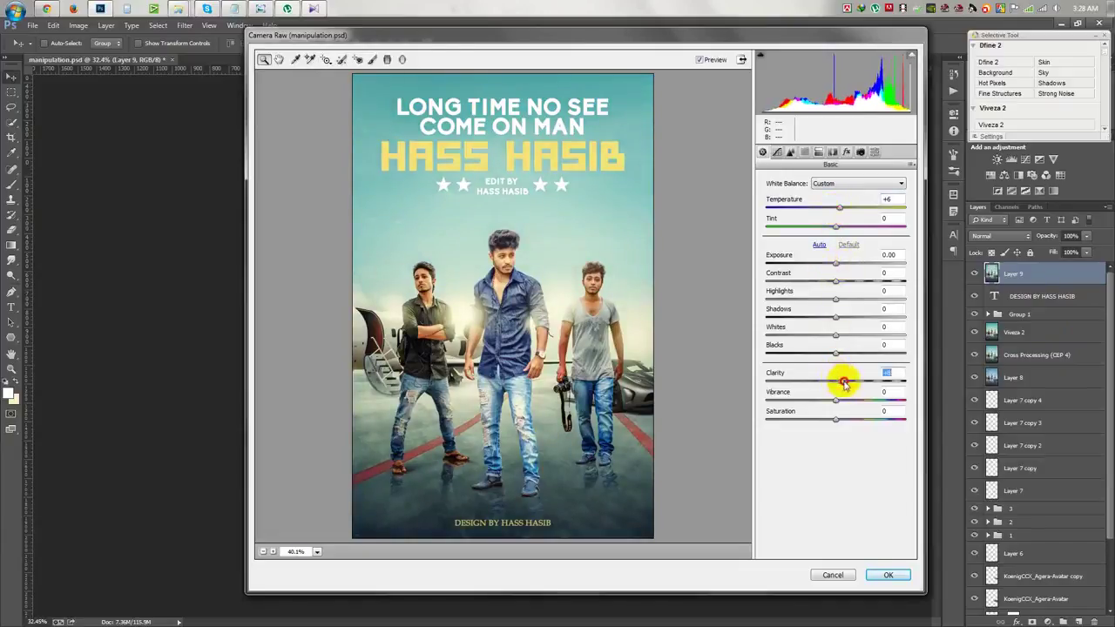
click(777, 152)
mouse_move(837, 360)
mouse_down()
mouse_move(804, 357)
mouse_move(838, 380)
mouse_move(813, 417)
mouse_move(867, 419)
mouse_up()
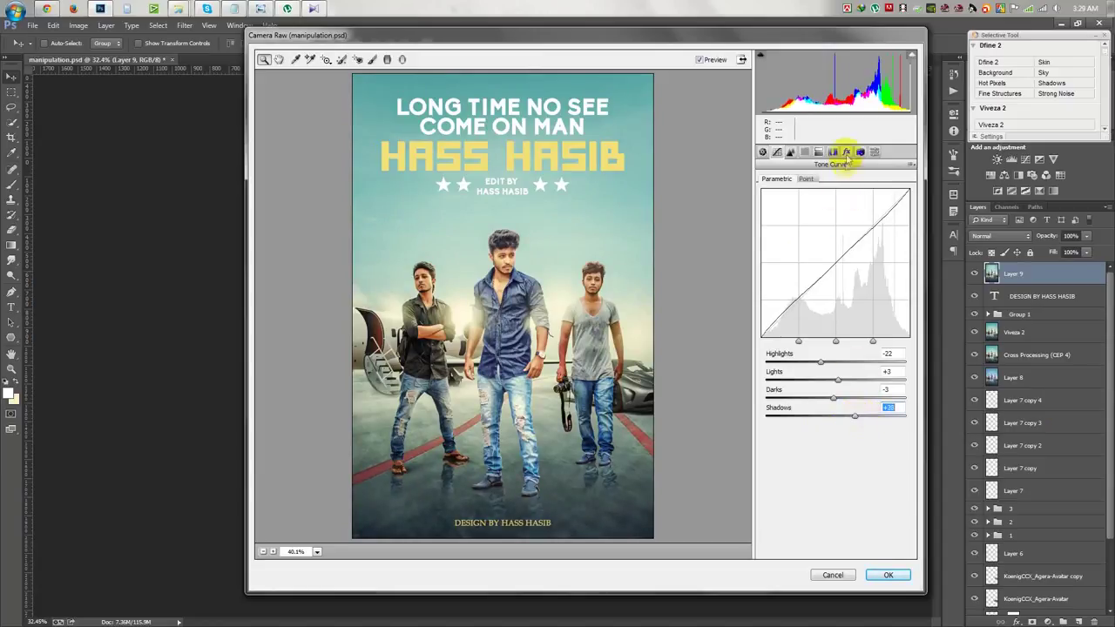
click(845, 151)
drag(835, 302, 817, 306)
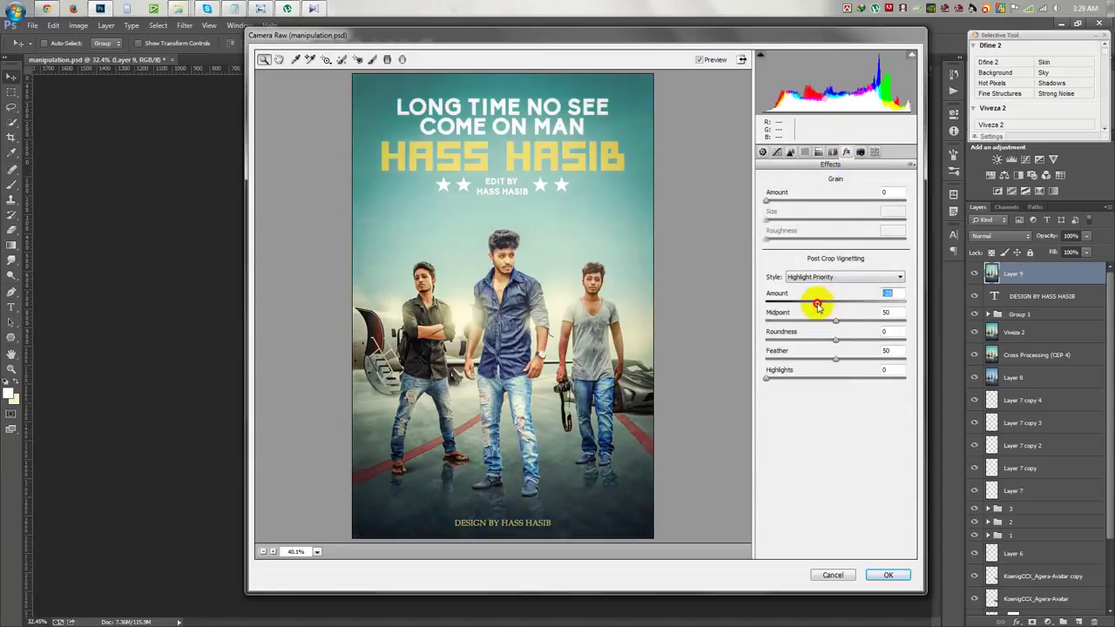
Add a radial filter around the three men, darken outside it, and apply
click(401, 59)
mouse_move(427, 288)
mouse_down()
mouse_move(545, 283)
mouse_move(566, 324)
mouse_up()
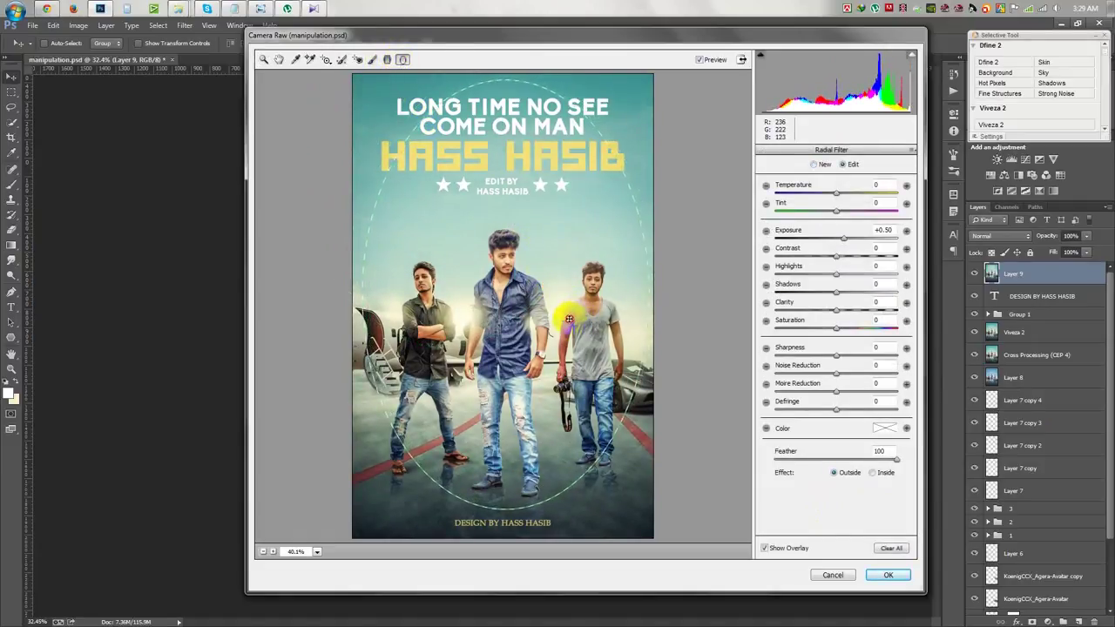
drag(833, 243, 827, 243)
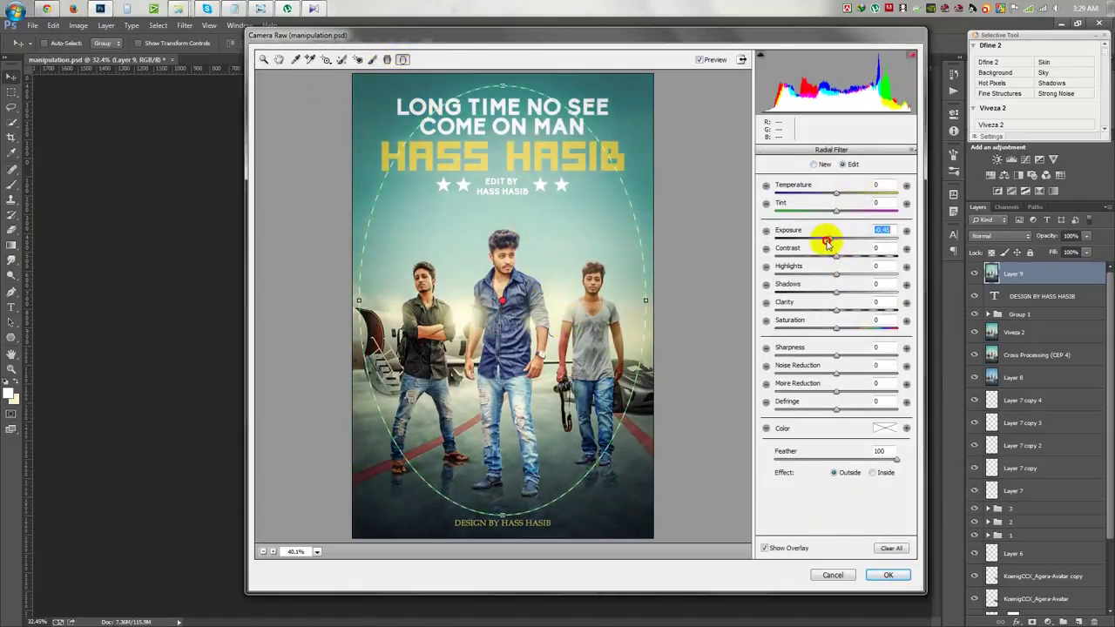
click(896, 579)
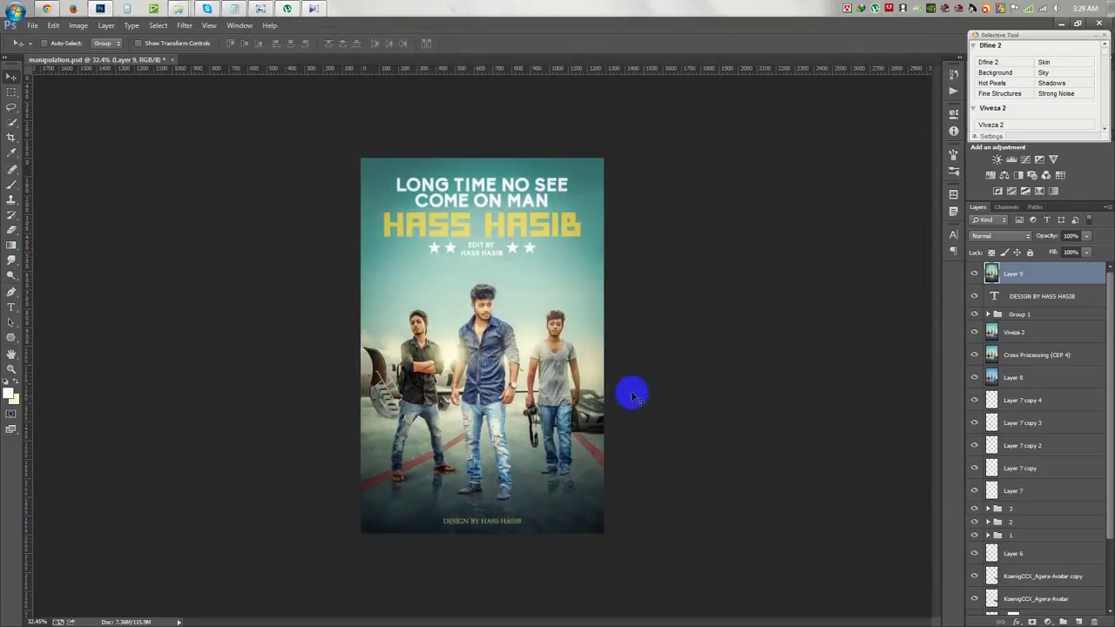
scroll(628, 383, up, 2)
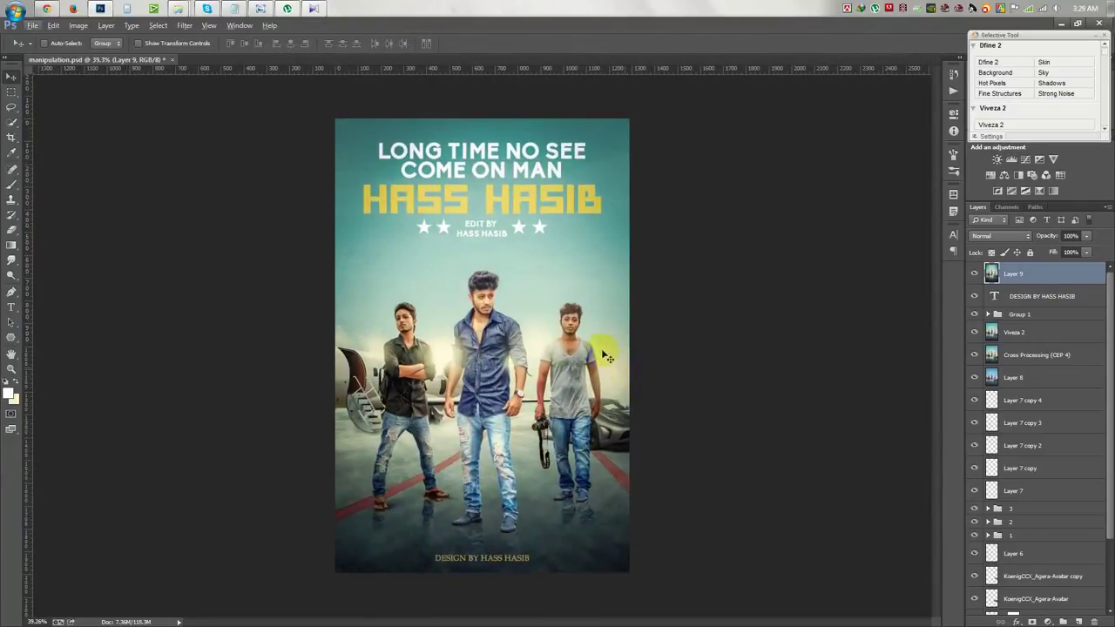